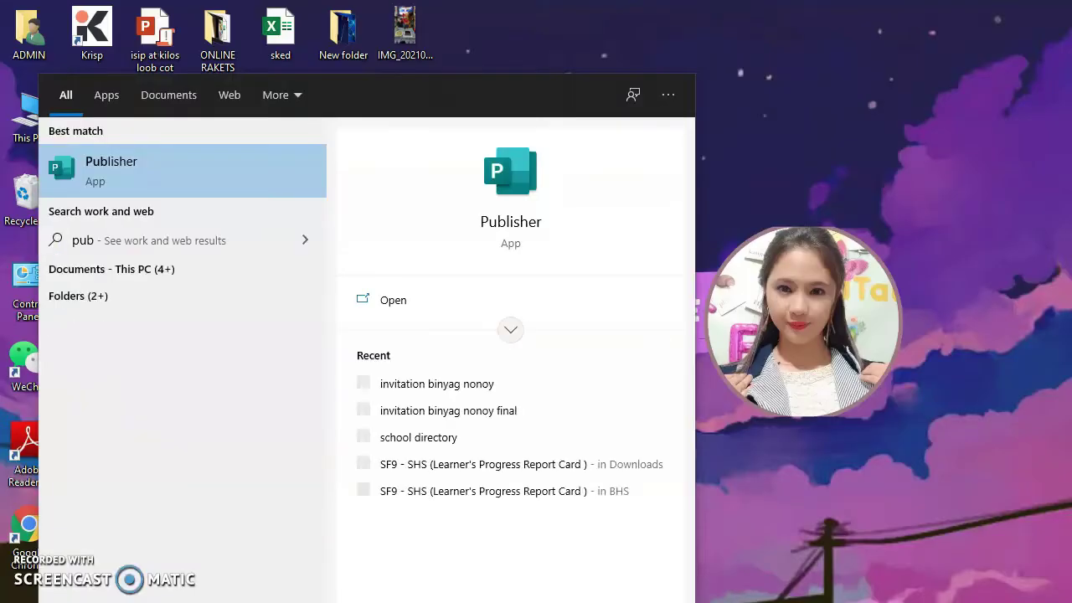
Launch Publisher and create a blank 11 x 8.5 inch publication.
click(202, 203)
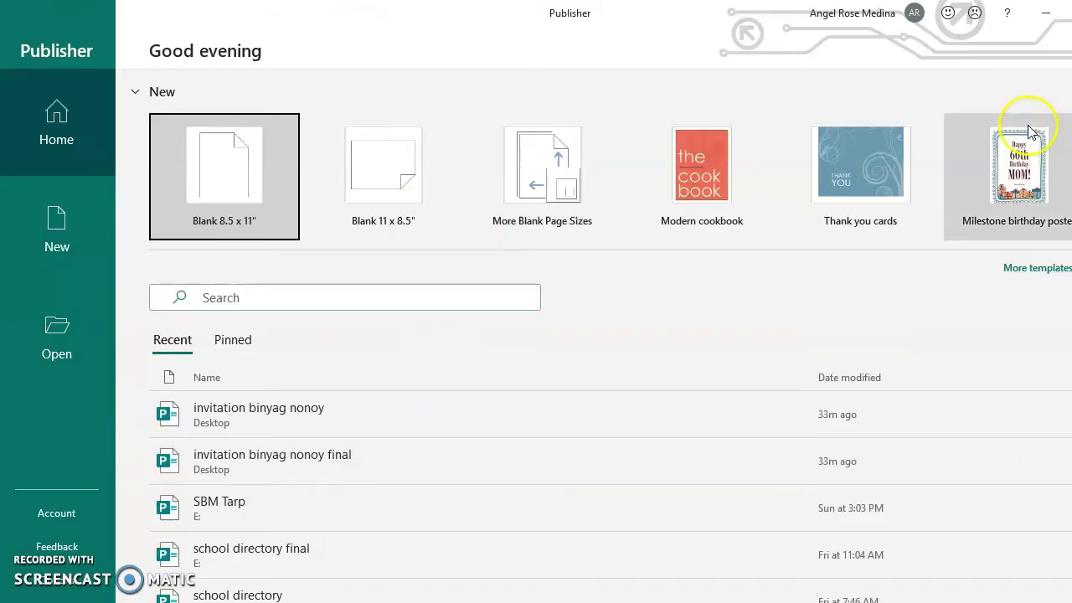
click(389, 167)
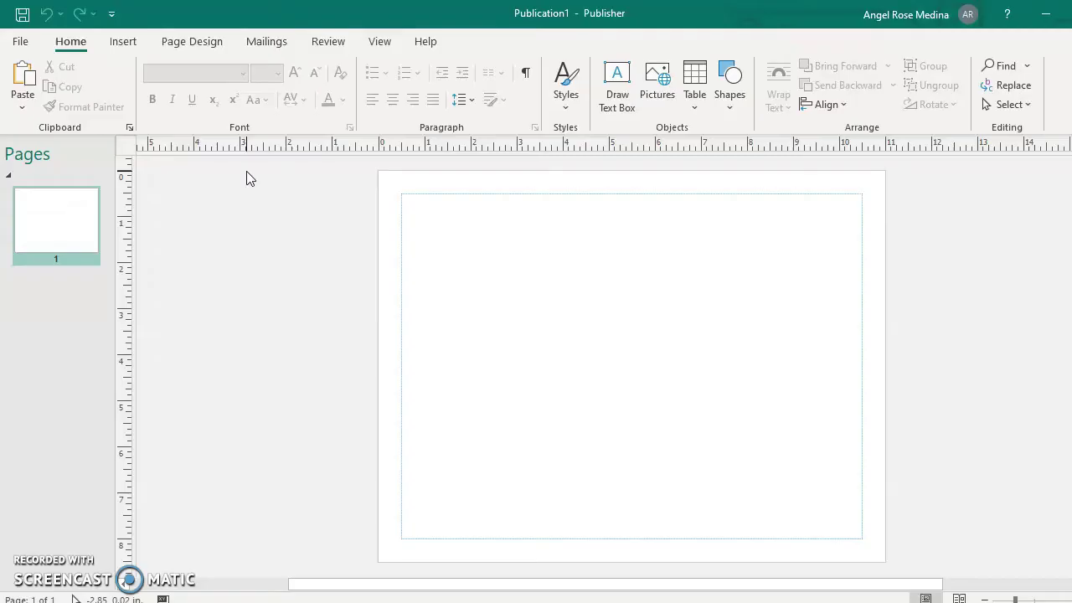
In Page Setup, set the page to 5 inches wide by 3.5 inches high.
click(209, 47)
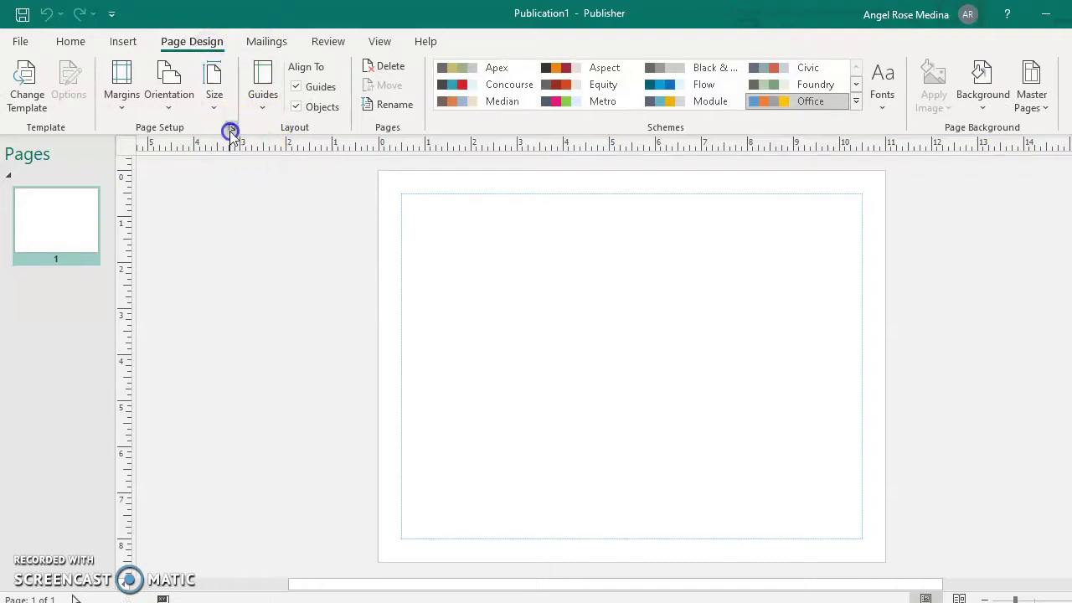
click(230, 130)
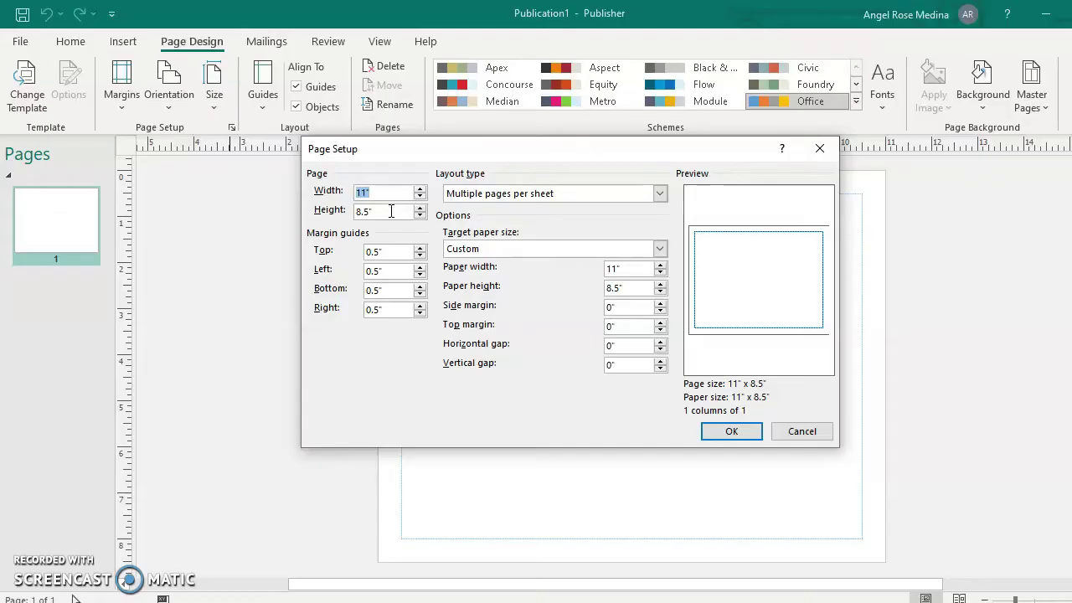
key(Tab)
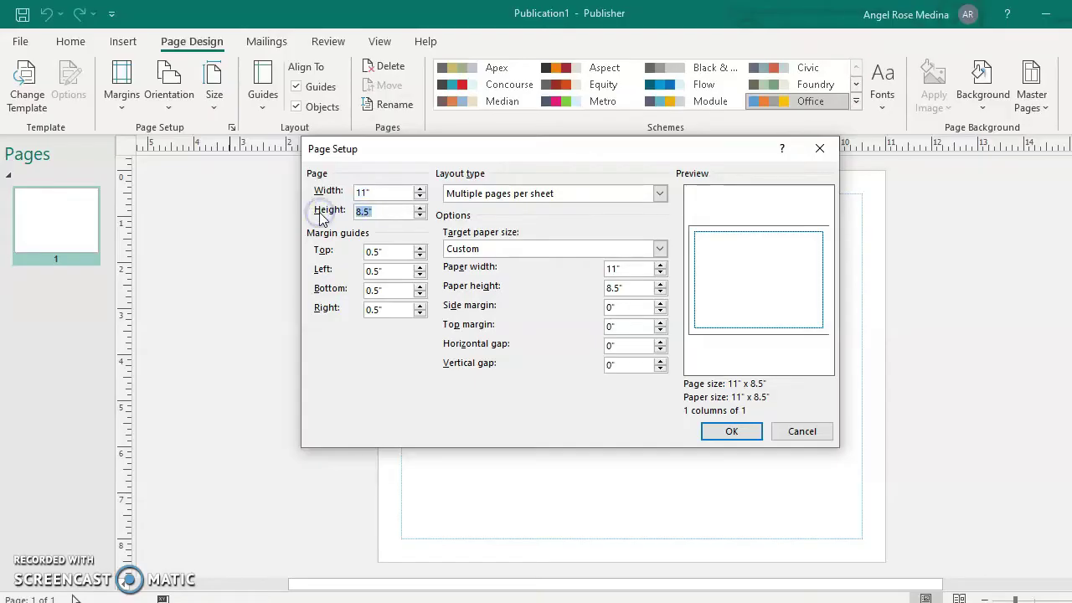
text(3.5)
double_click(378, 191)
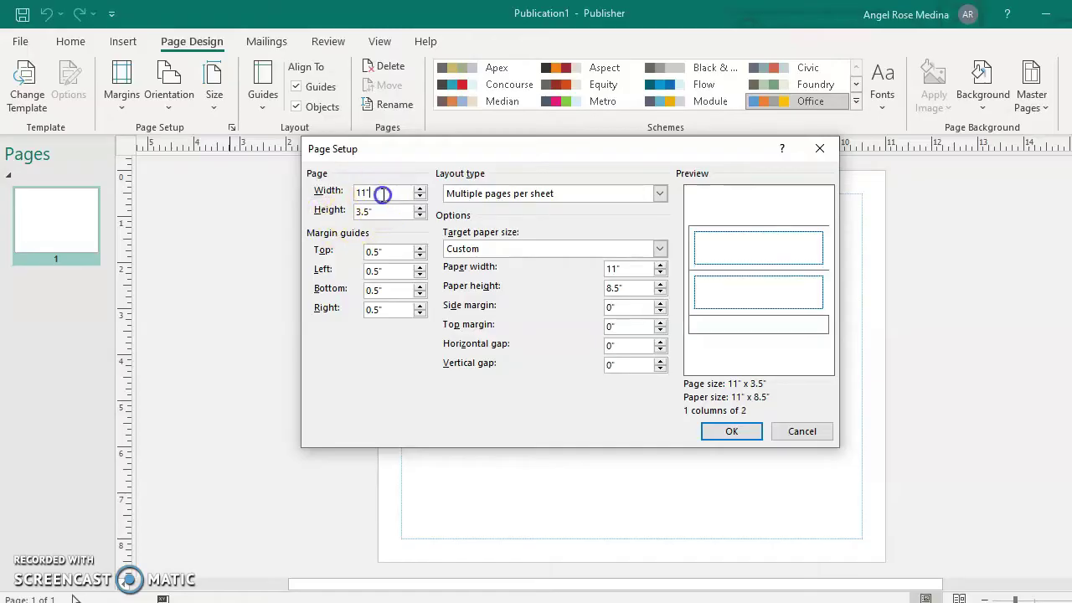
text(5)
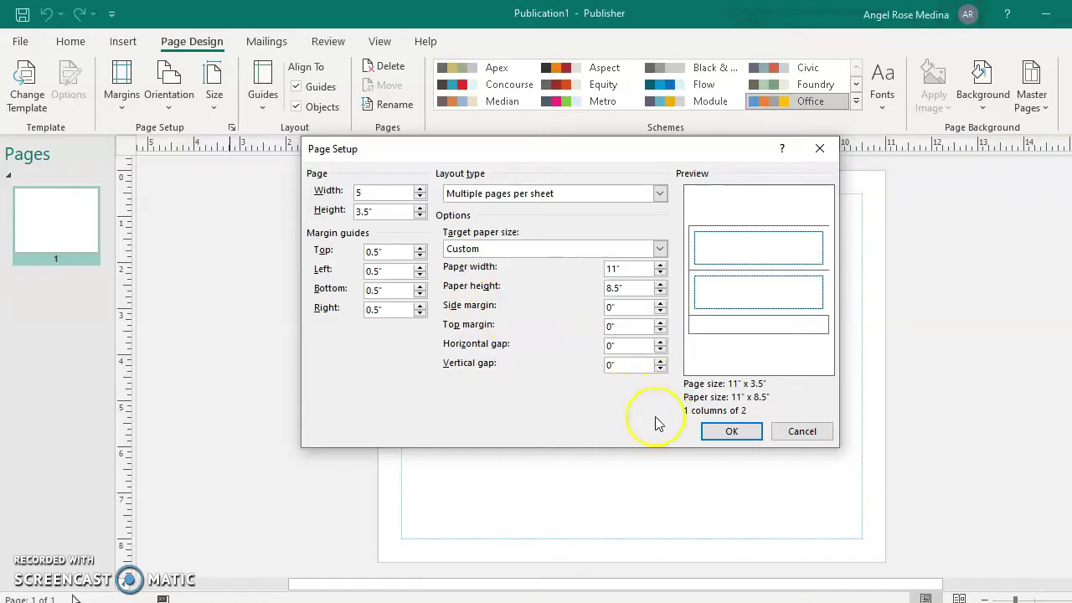
click(732, 431)
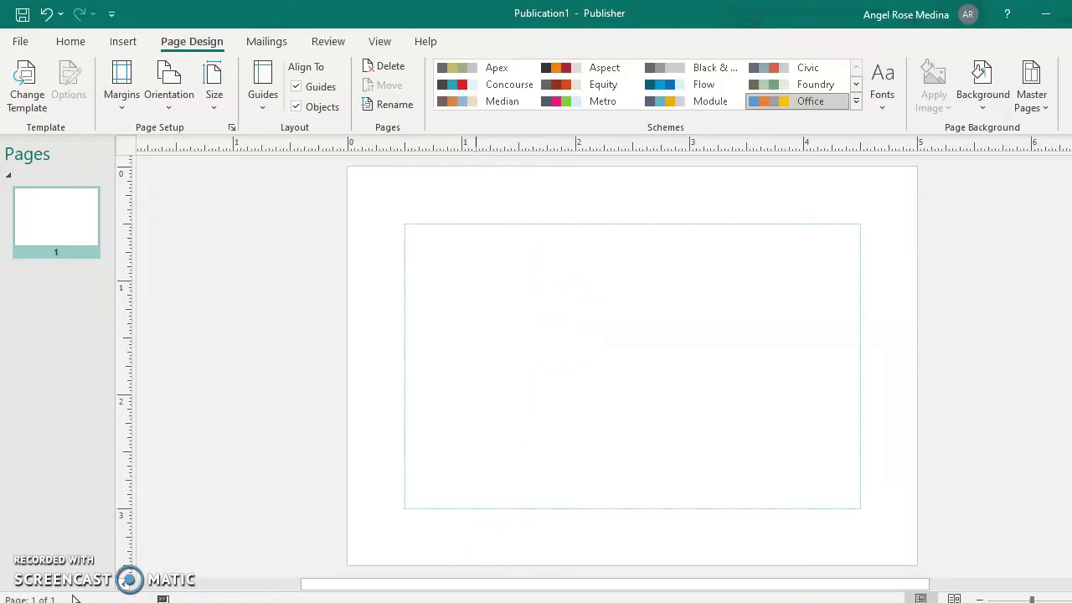
Copy the binyag bubble picture from the binyag pics folder and paste it into the publication.
mouse_move(73, 602)
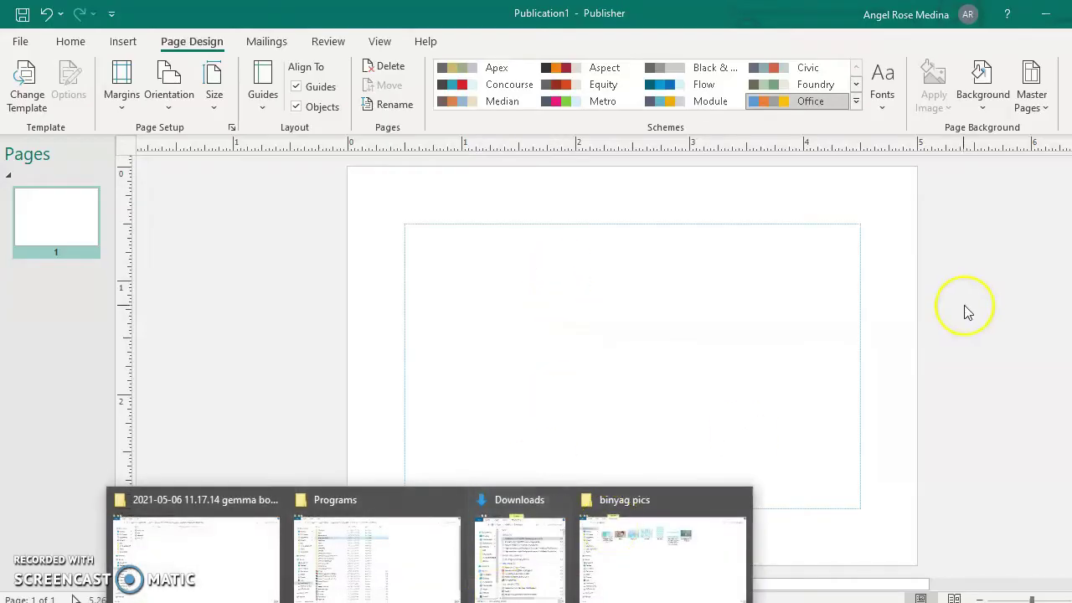
click(680, 513)
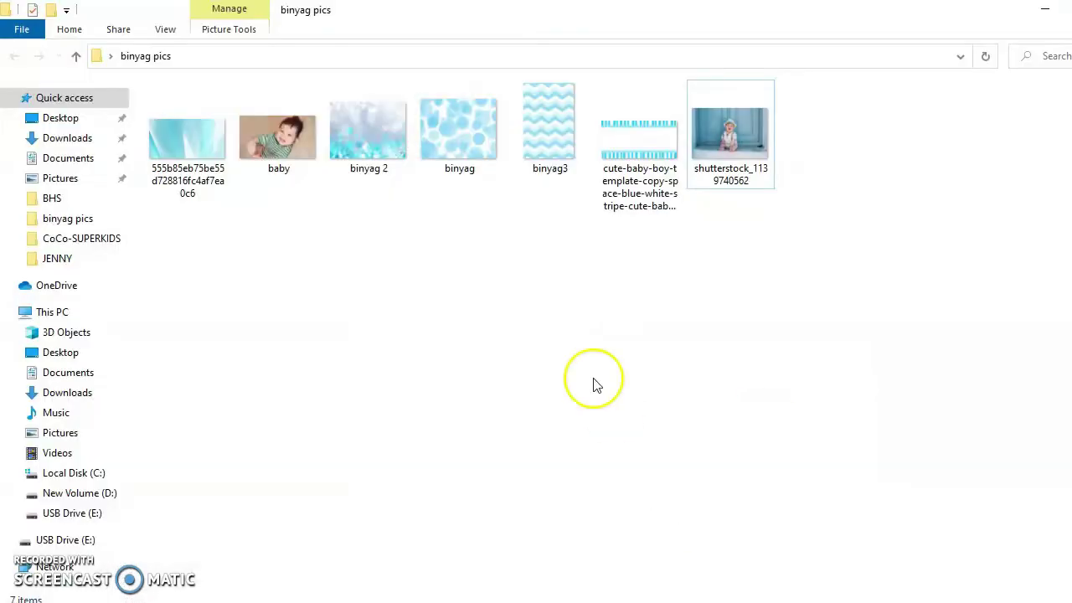
right_click(443, 146)
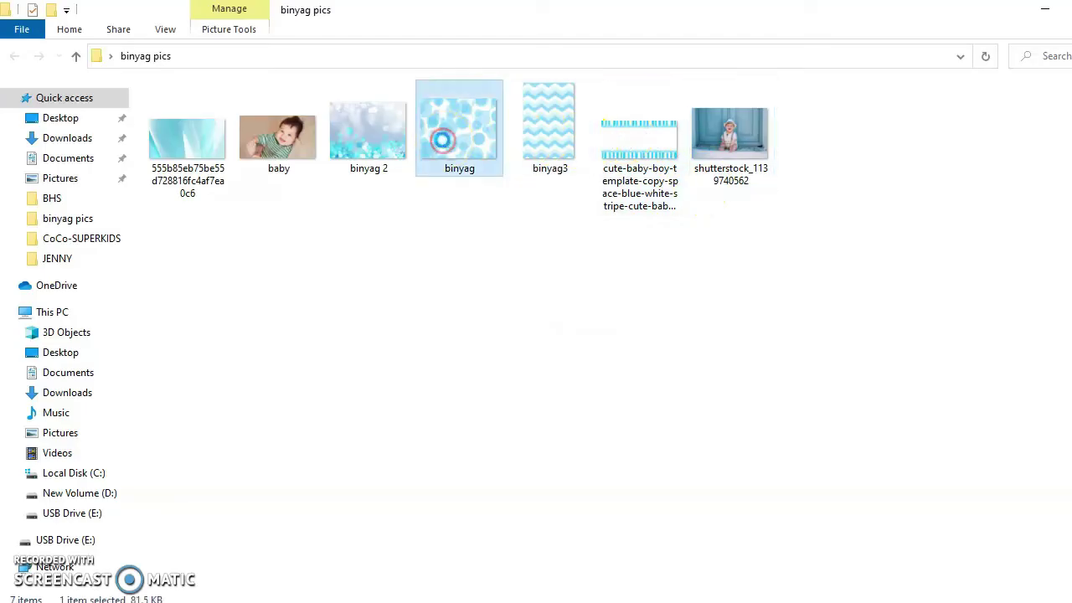
click(502, 476)
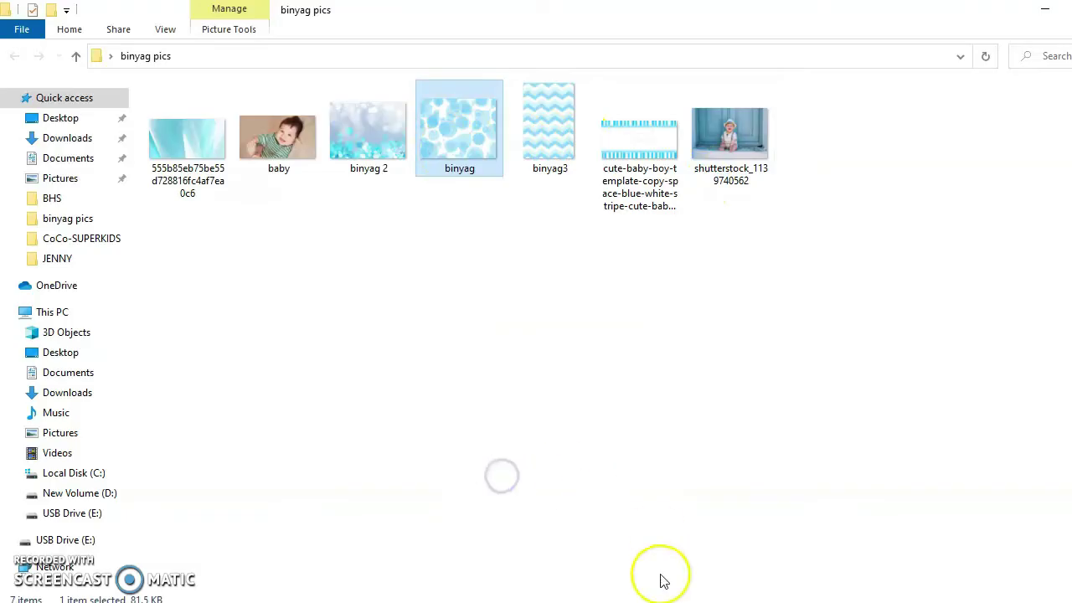
key(alt+Tab)
click(307, 445)
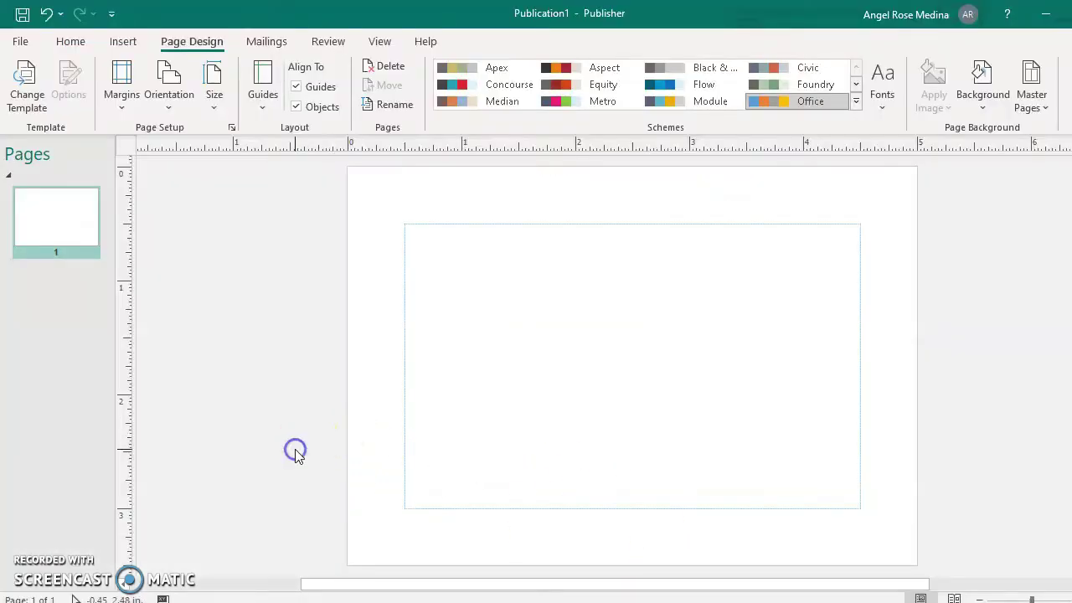
key(ctrl+v)
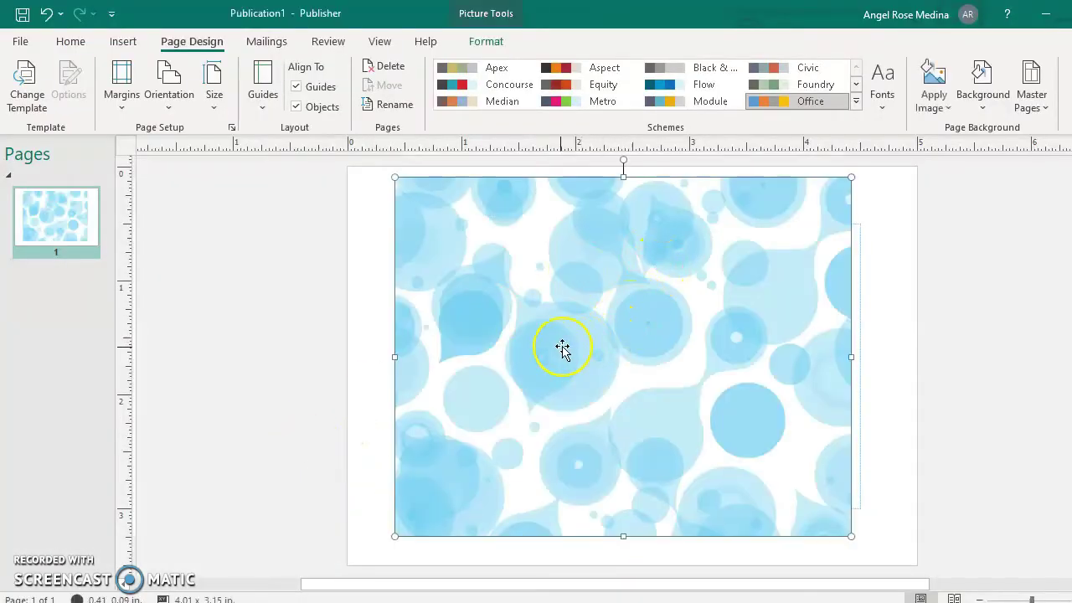
Stretch the bubble picture so it covers the whole page edge to edge.
drag(560, 352, 507, 335)
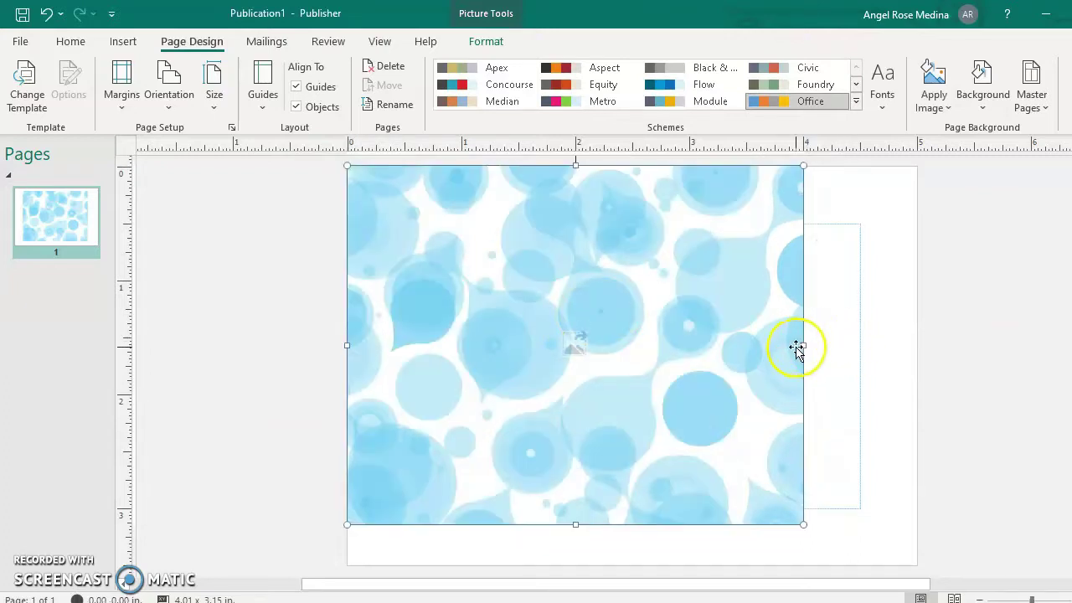
drag(809, 345, 914, 345)
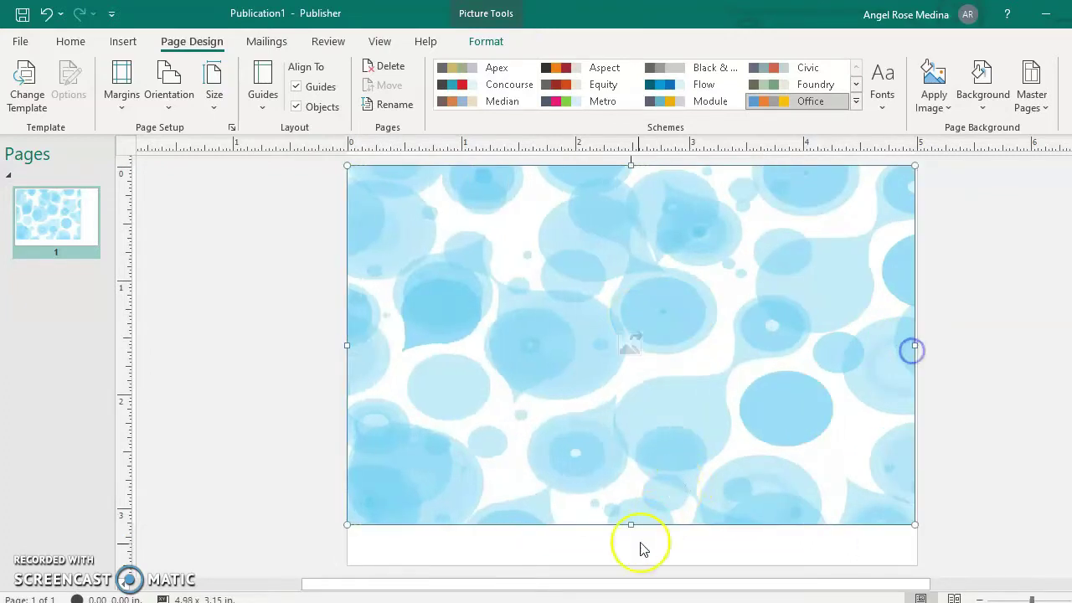
drag(627, 523, 627, 563)
click(1042, 261)
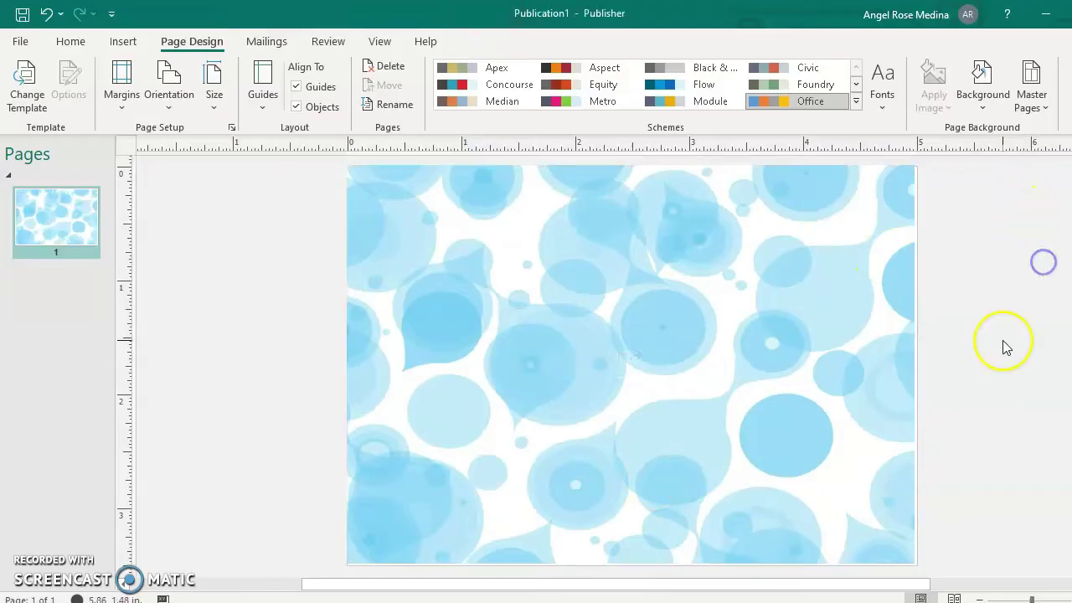
click(910, 352)
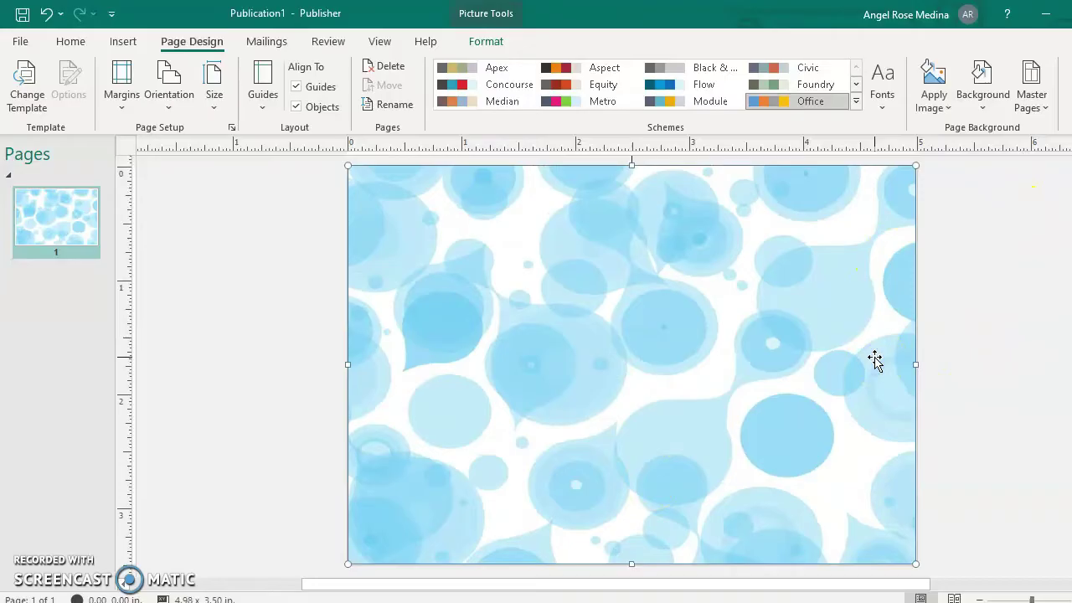
click(1030, 338)
click(821, 382)
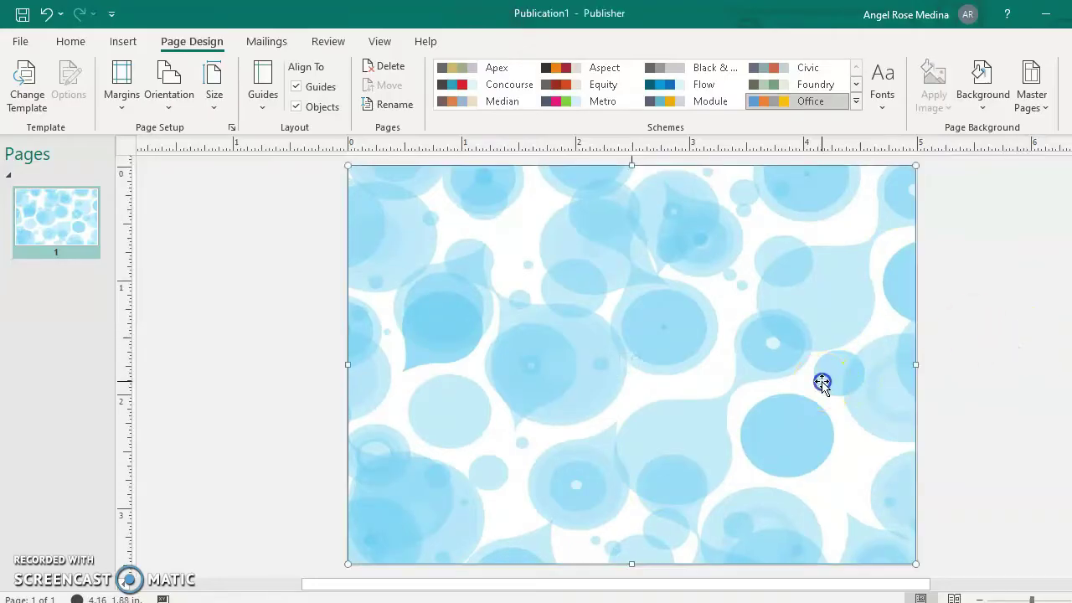
click(1038, 327)
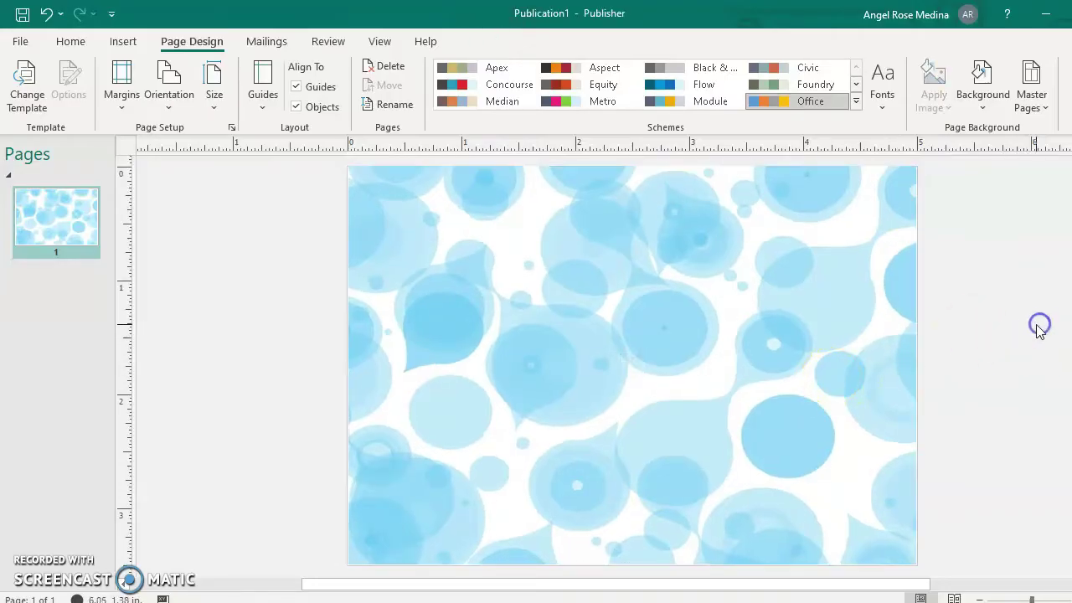
mouse_move(429, 602)
click(866, 471)
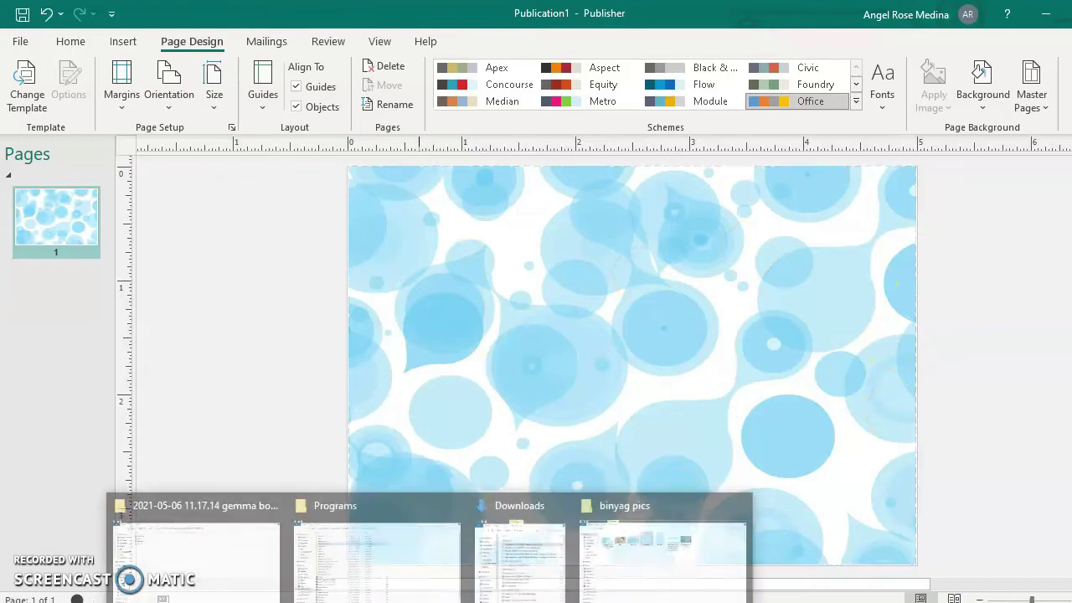
click(662, 559)
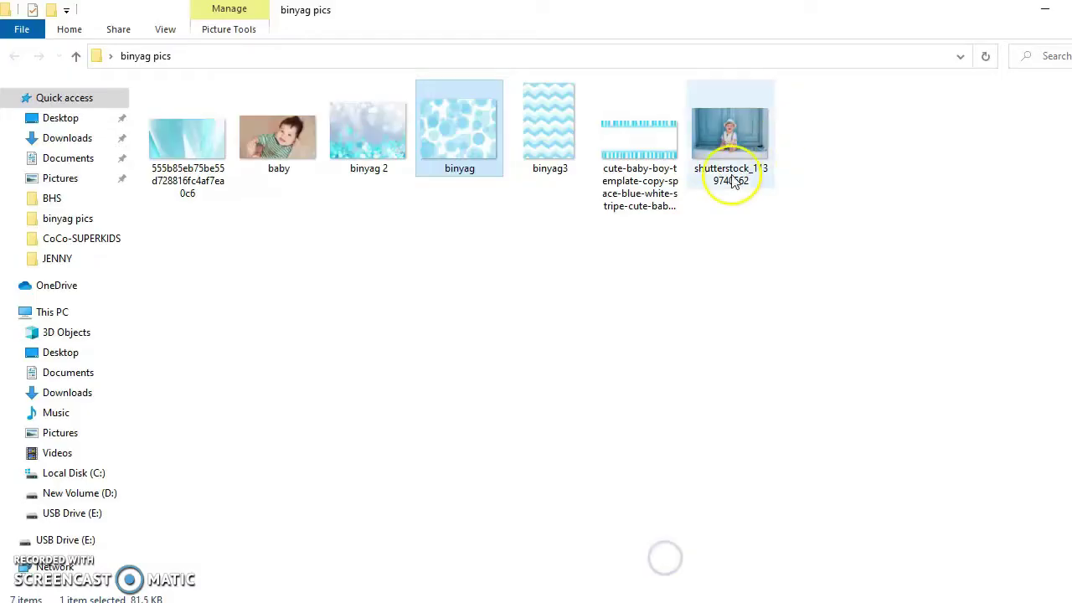
click(727, 146)
right_click(727, 134)
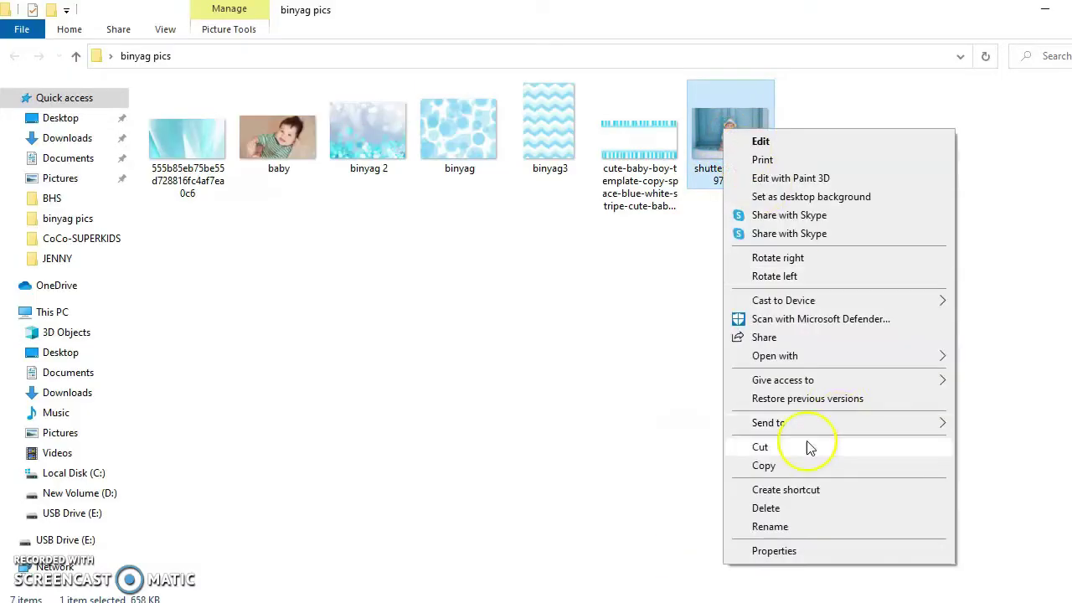
click(769, 465)
key(alt+Tab)
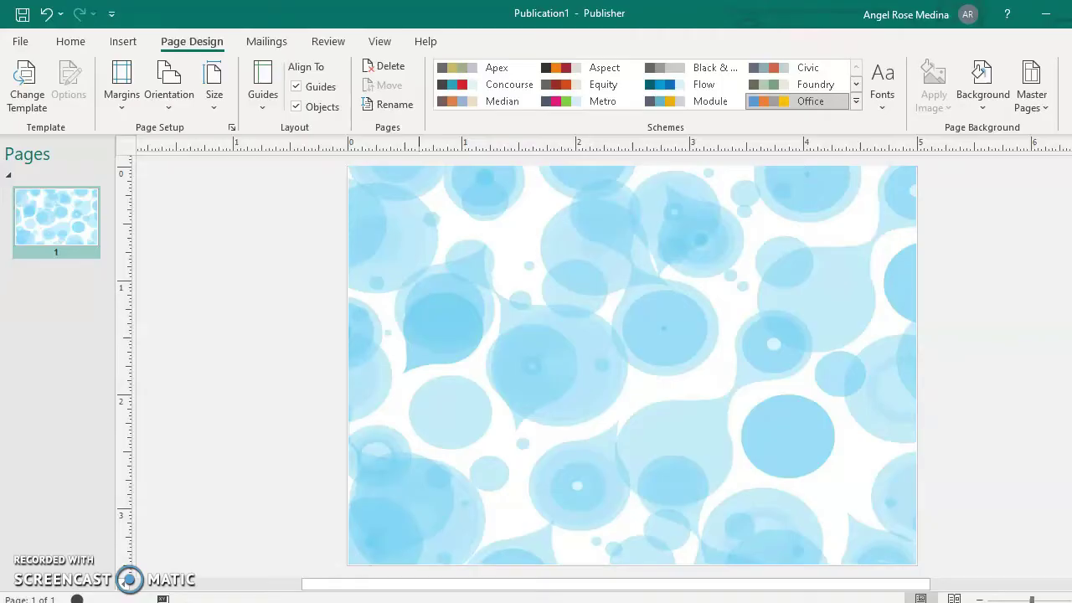
click(689, 479)
right_click(240, 308)
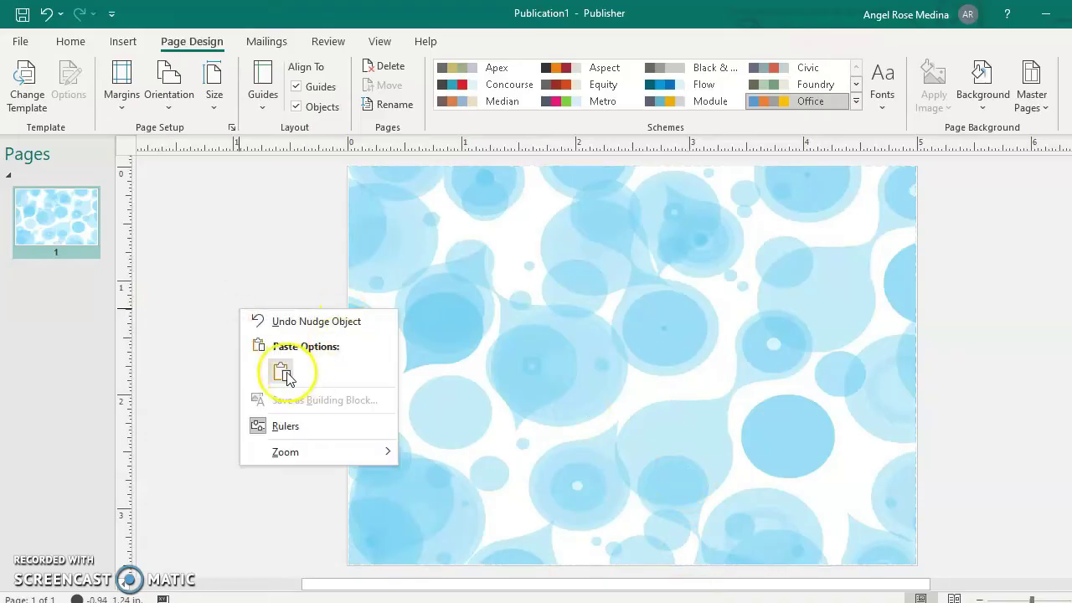
click(281, 372)
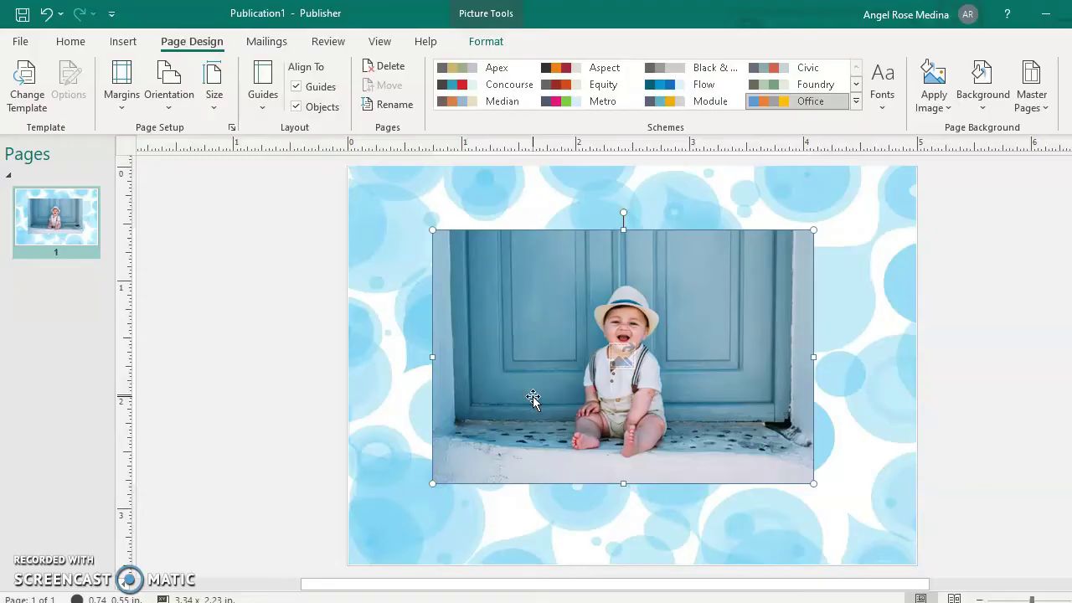
key(Delete)
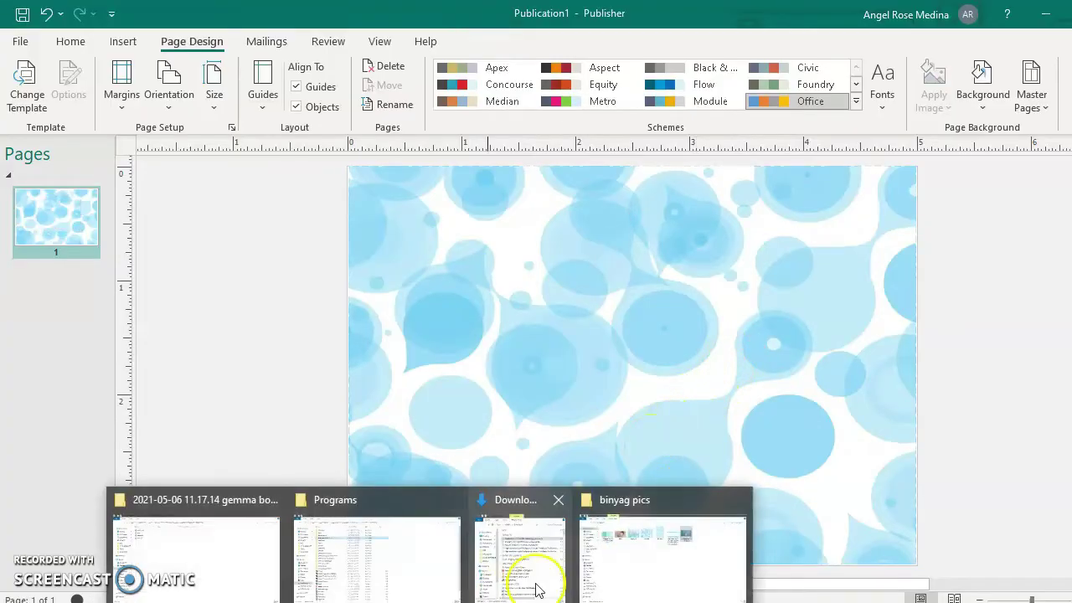
Copy the shutterstock baby photo from the binyag pics folder.
click(651, 553)
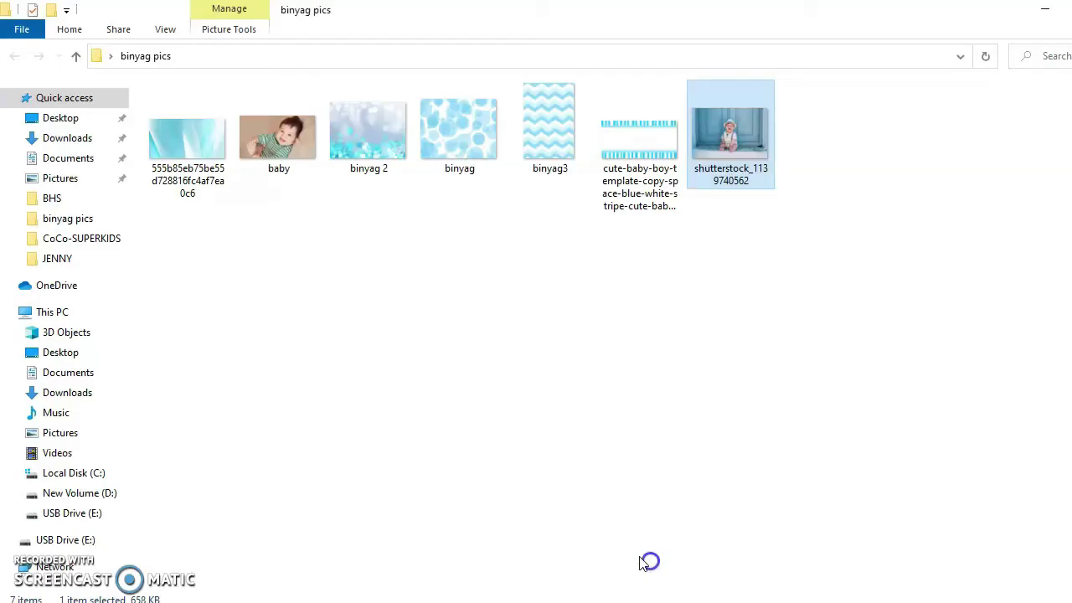
right_click(738, 144)
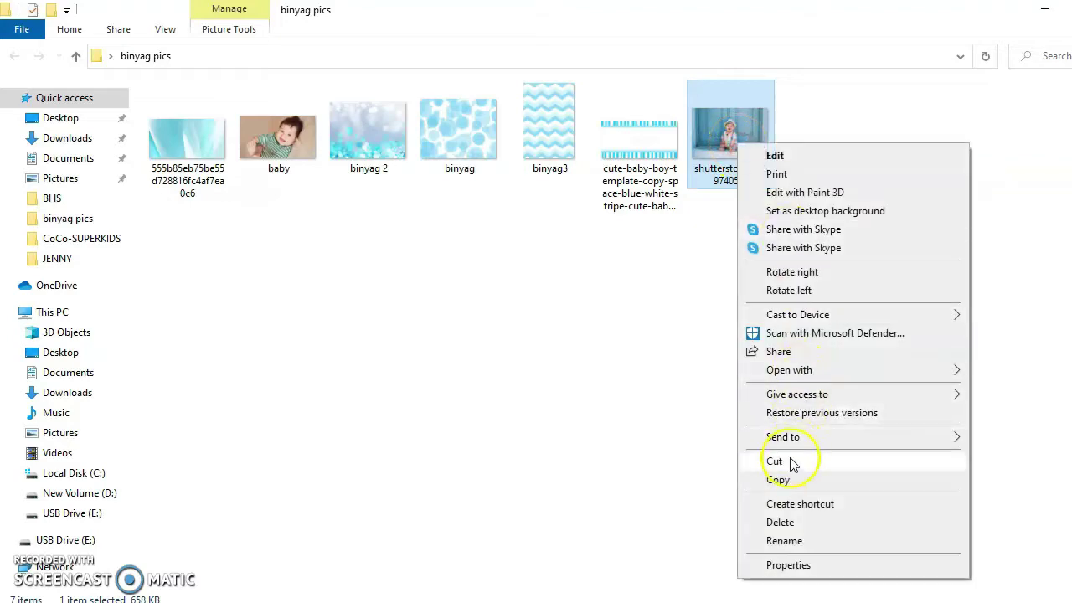
click(790, 479)
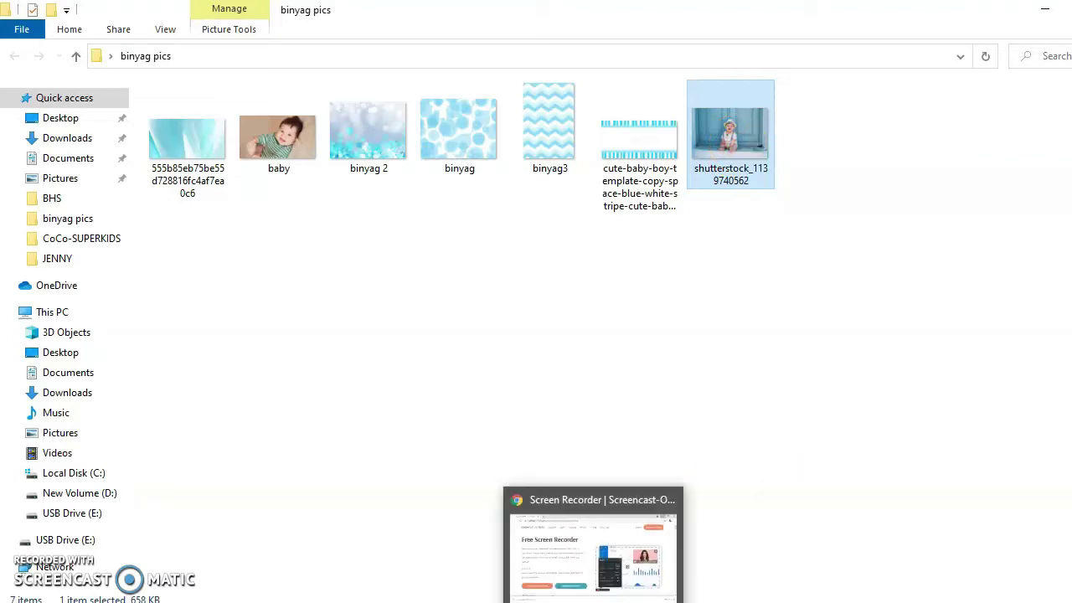
Open remove.bg/upload in a new Chrome tab.
click(598, 520)
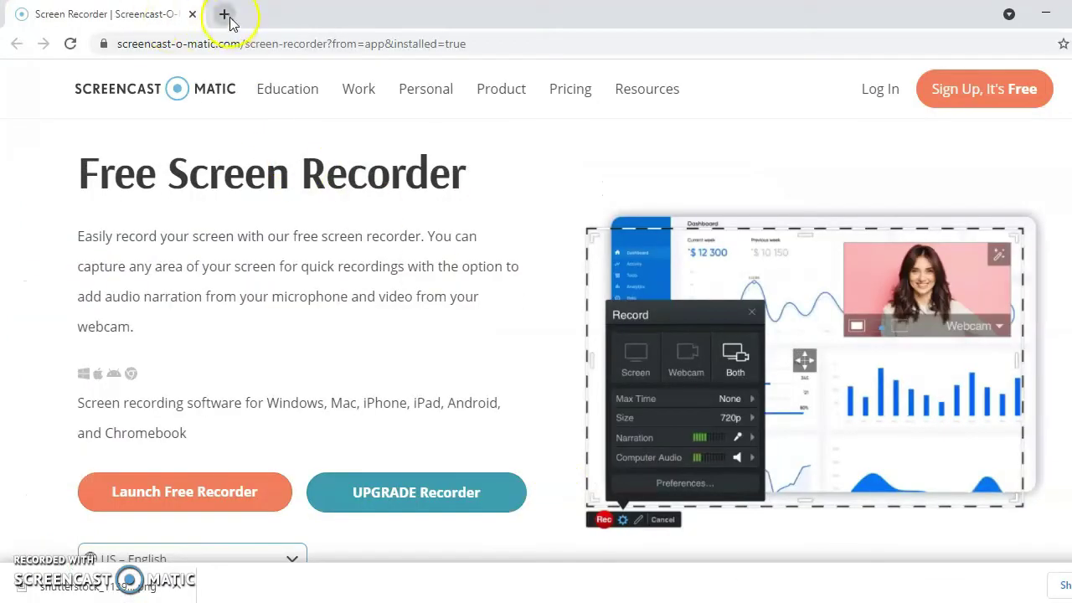
click(224, 14)
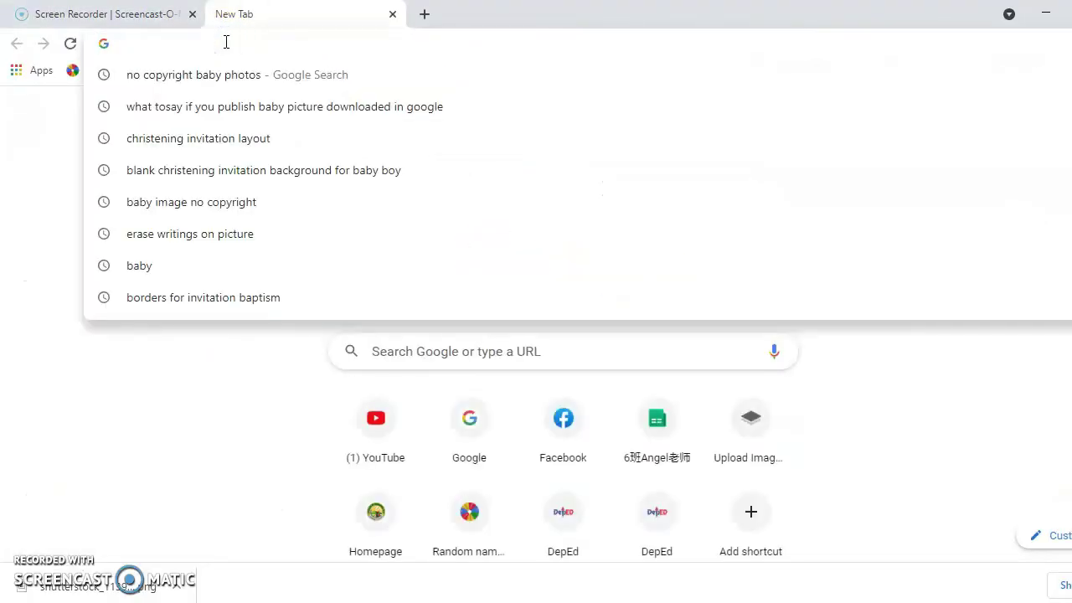
text(remove)
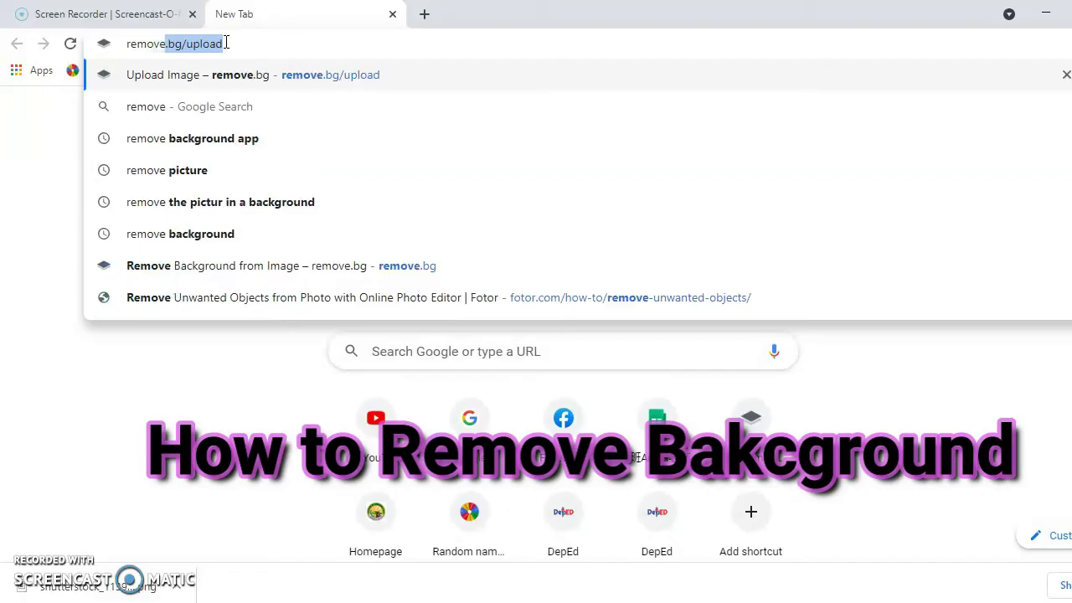
text(.bg/up)
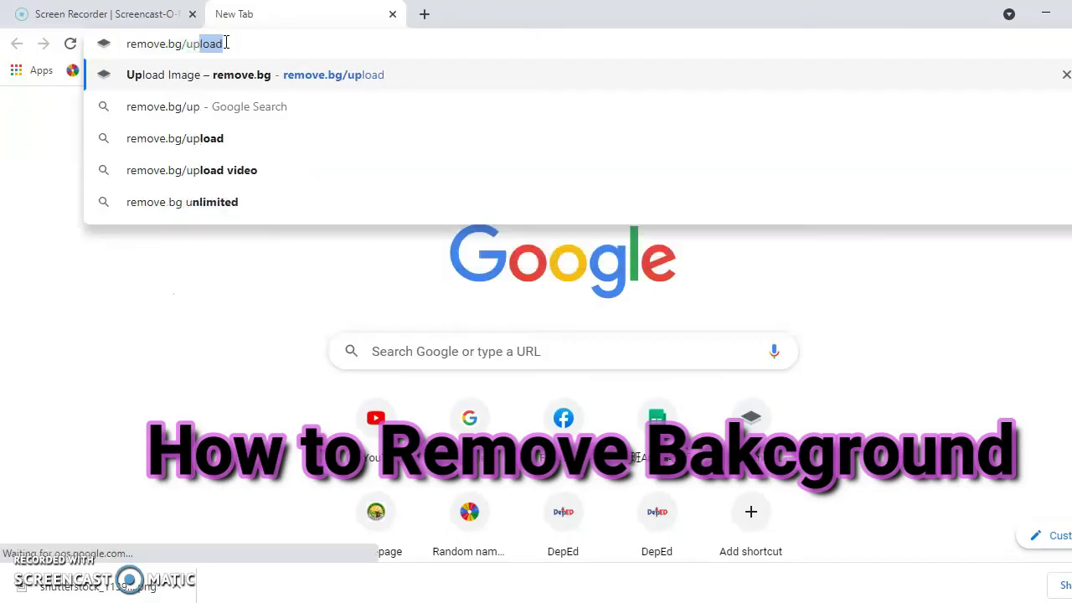
text(load)
key(Return)
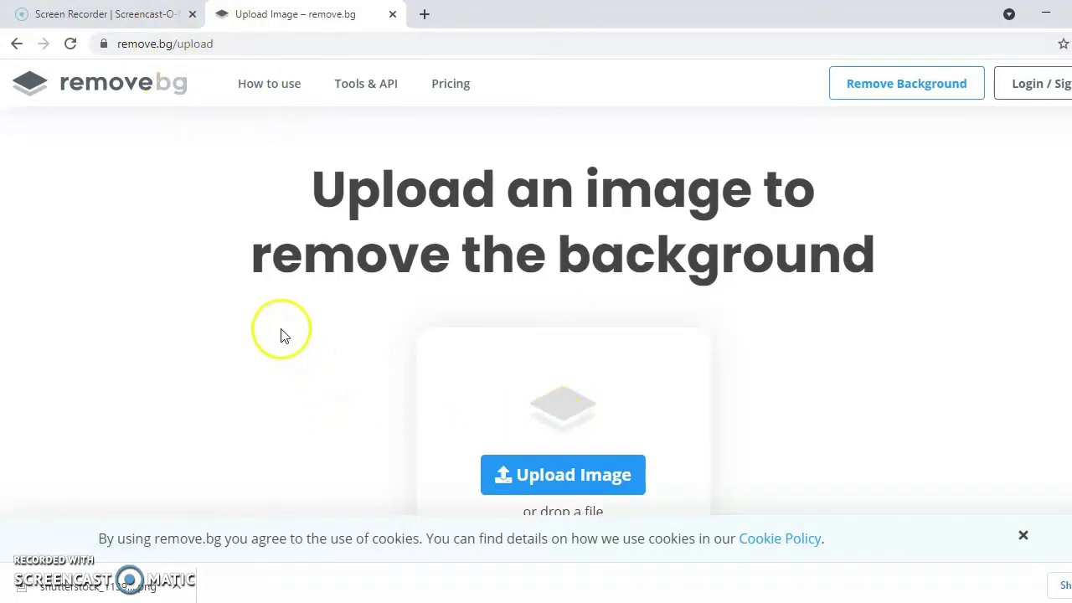
Upload the shutterstock baby photo to remove.bg for background removal.
right_click(242, 308)
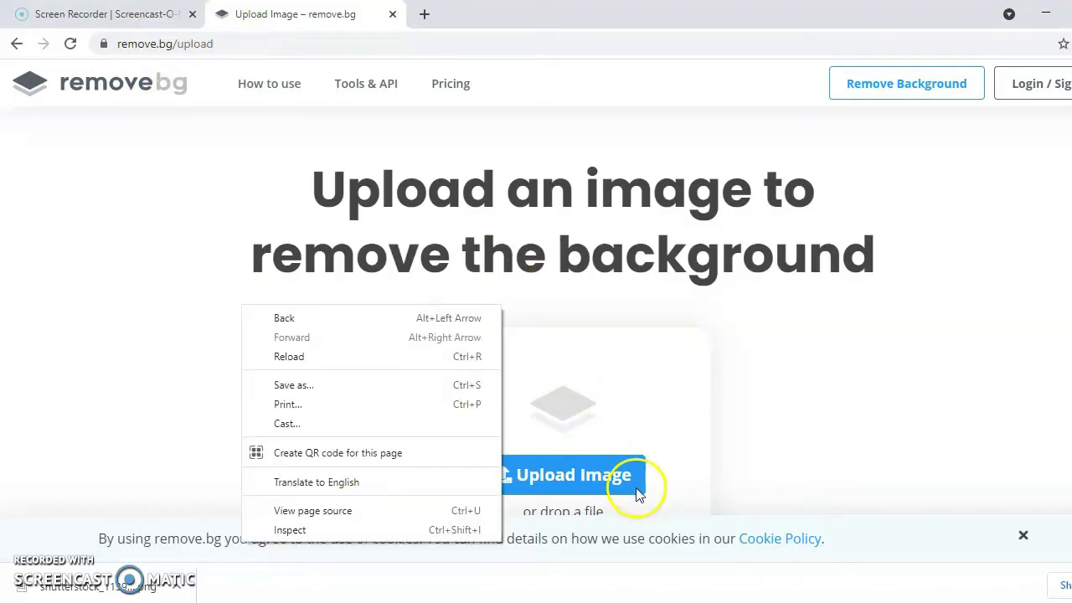
right_click(854, 341)
scroll(721, 449, down, 1)
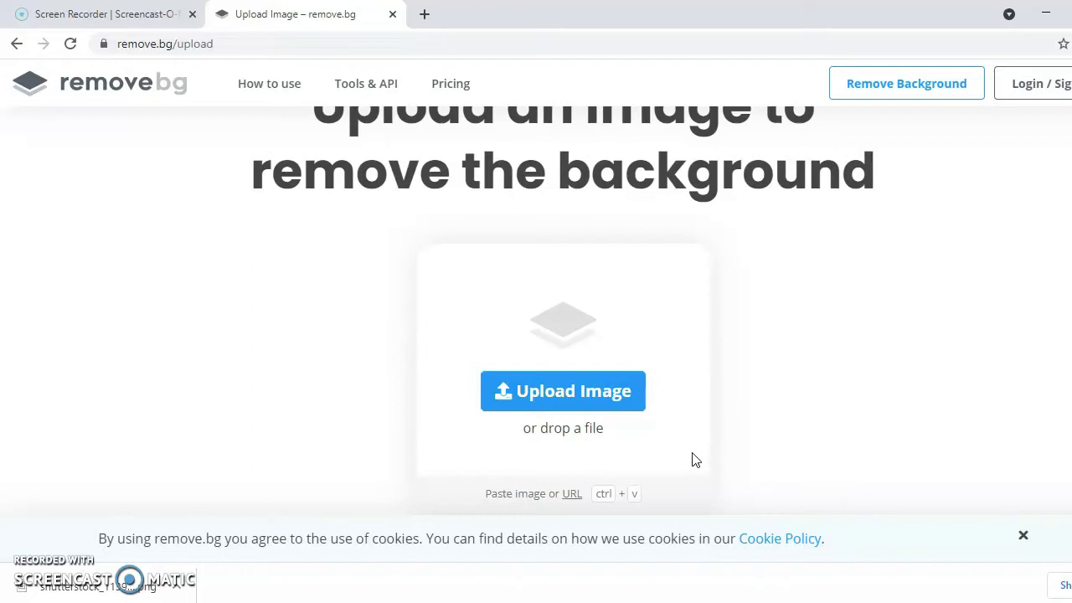
drag(693, 421, 748, 328)
click(566, 390)
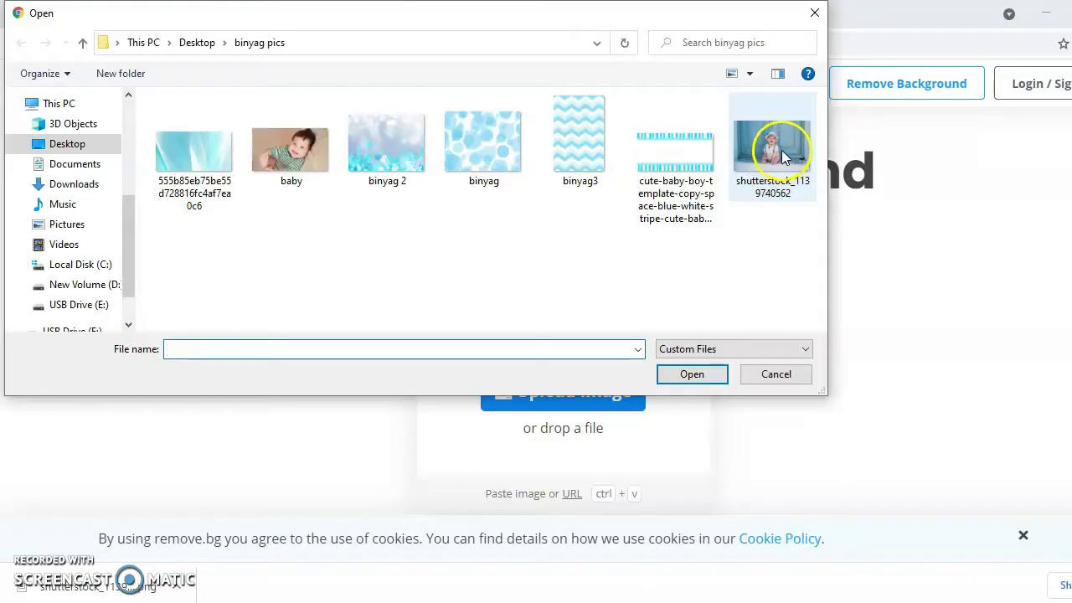
click(784, 157)
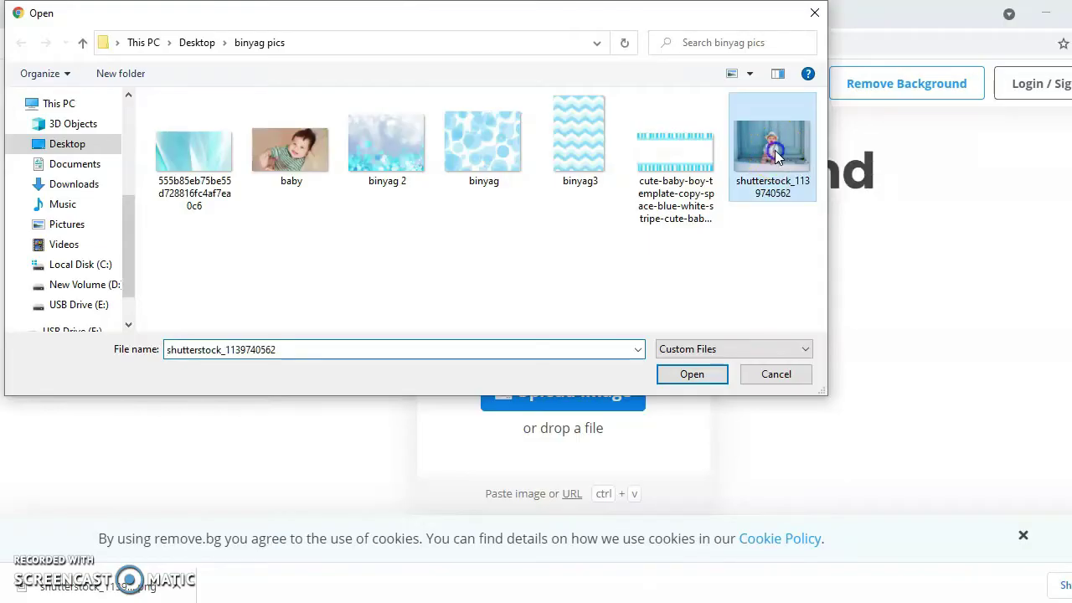
click(694, 375)
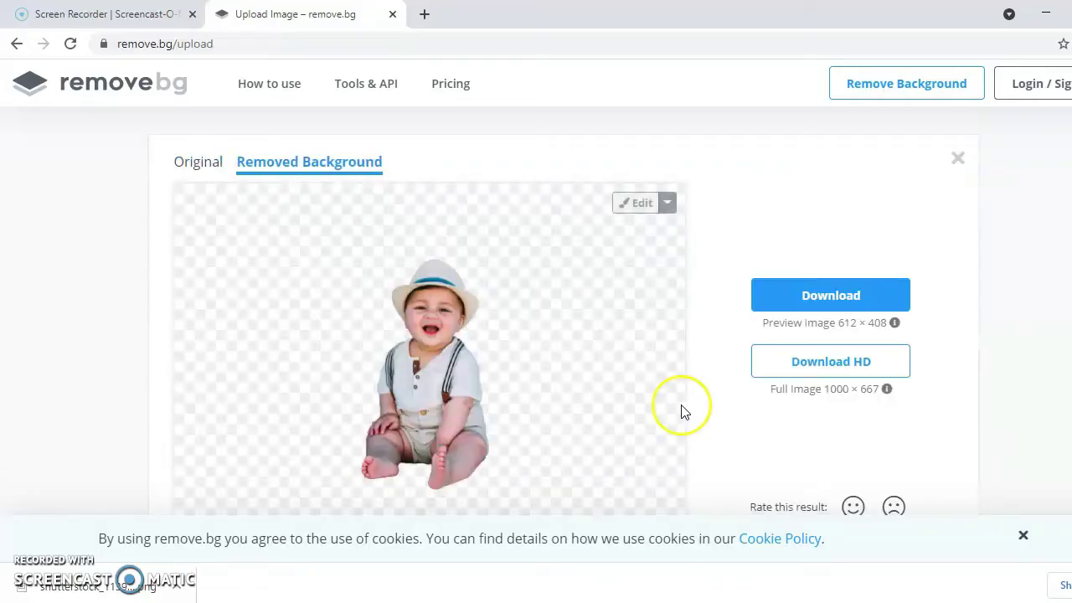
Download the background-free baby preview image.
scroll(299, 268, down, 1)
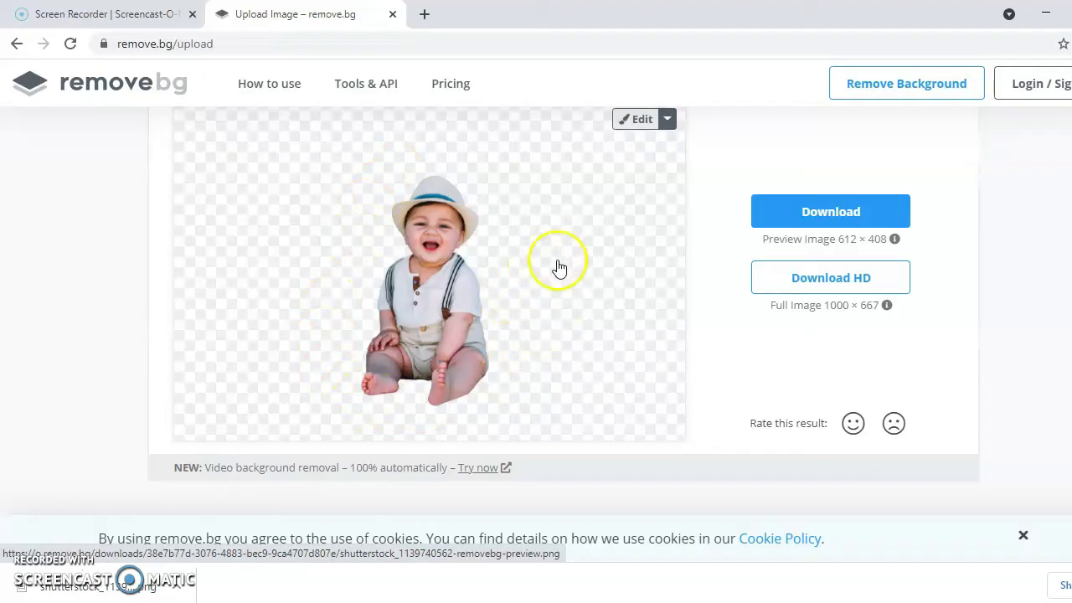
scroll(561, 273, up, 1)
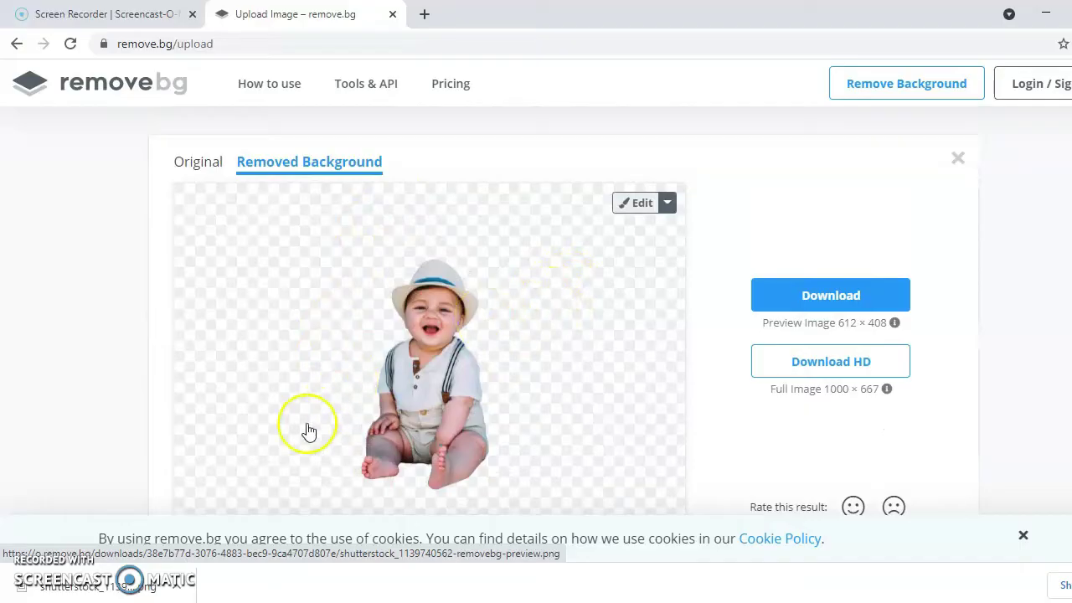
click(1070, 586)
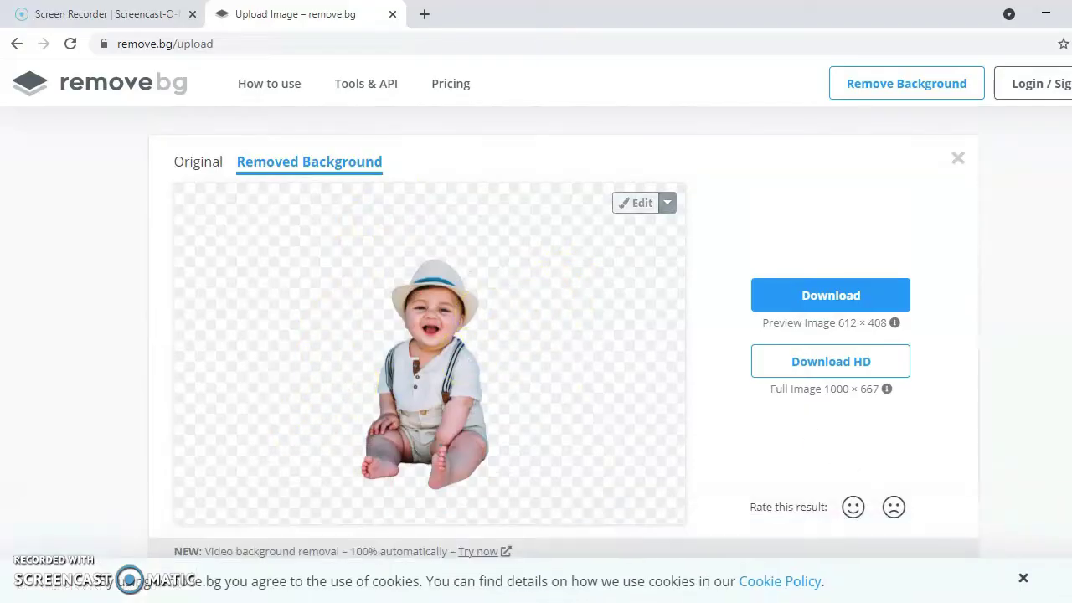
click(826, 299)
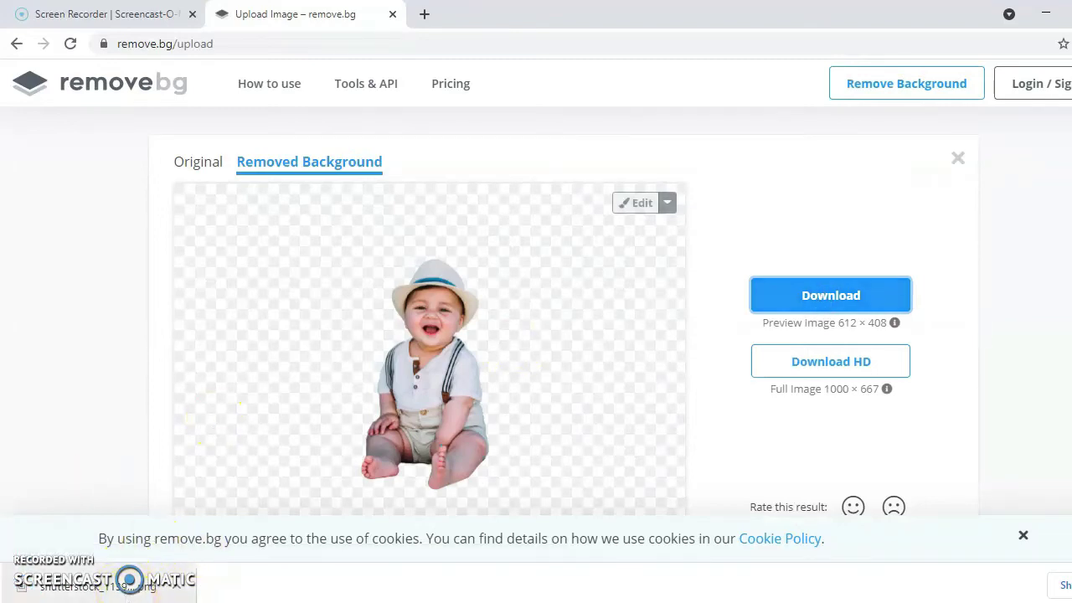
Show the downloaded preview file in its folder and copy it.
click(178, 590)
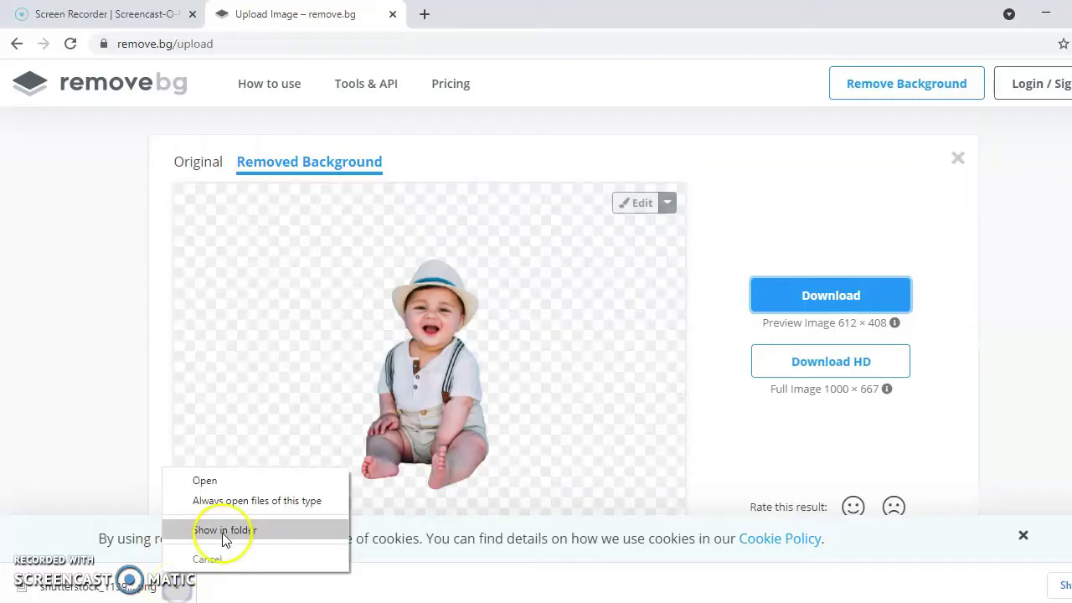
click(225, 530)
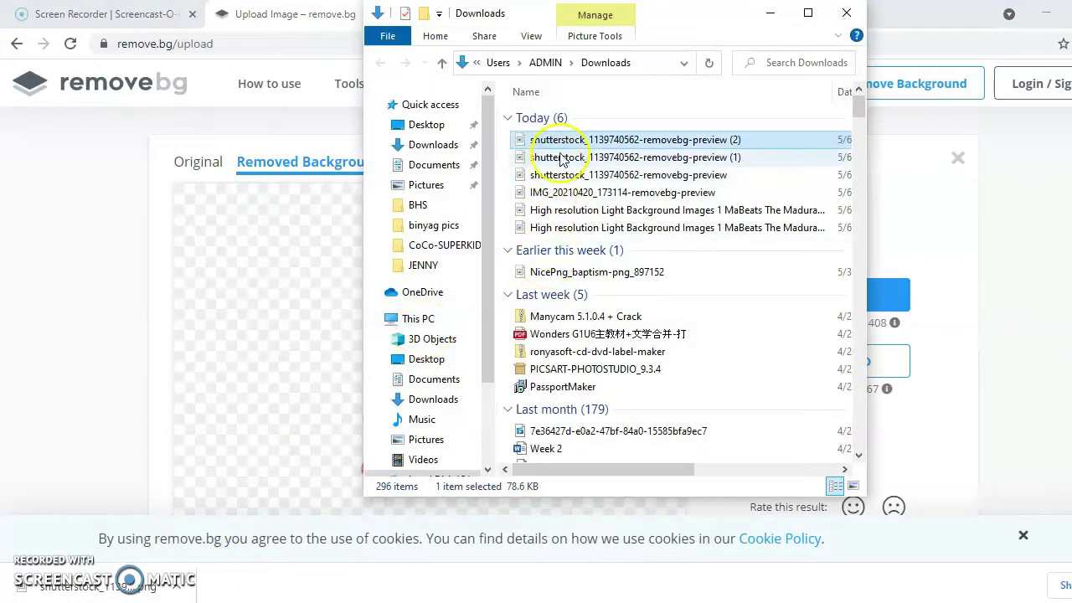
right_click(563, 139)
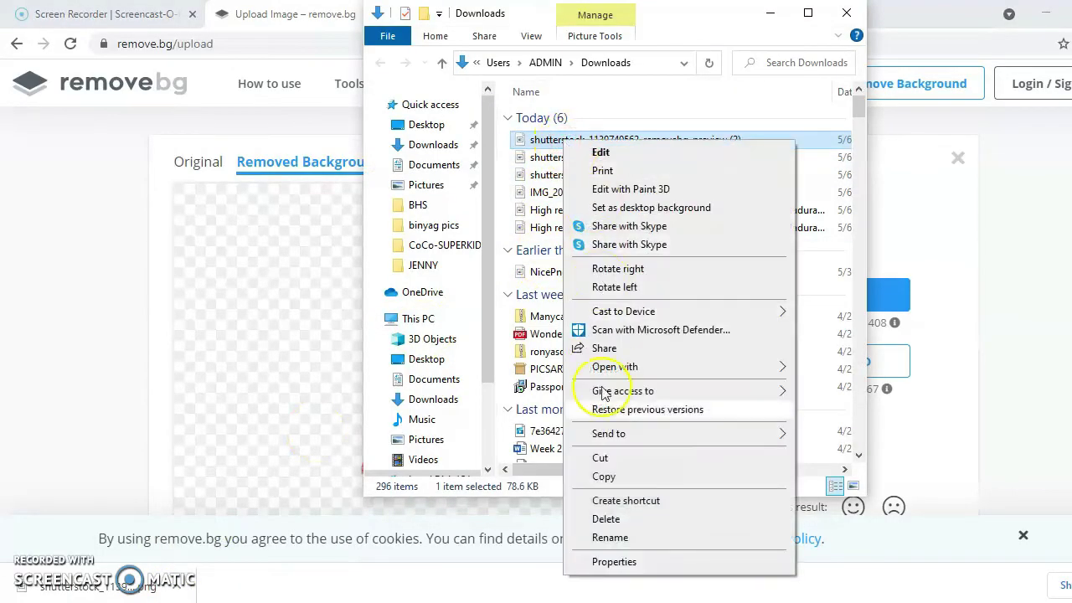
click(620, 473)
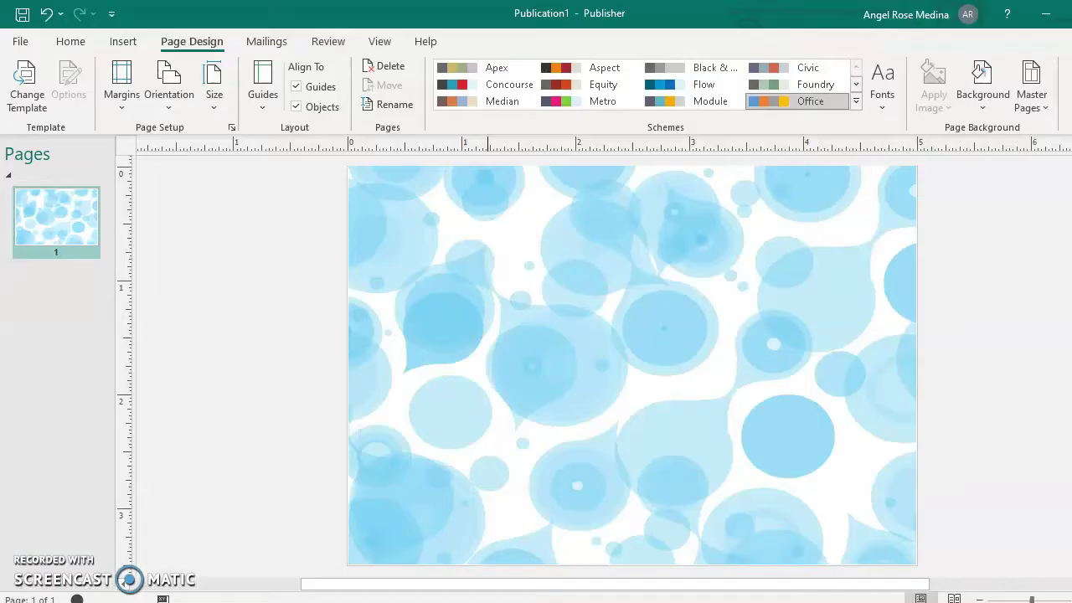
Paste the background-free baby picture onto the page and move it left.
right_click(289, 378)
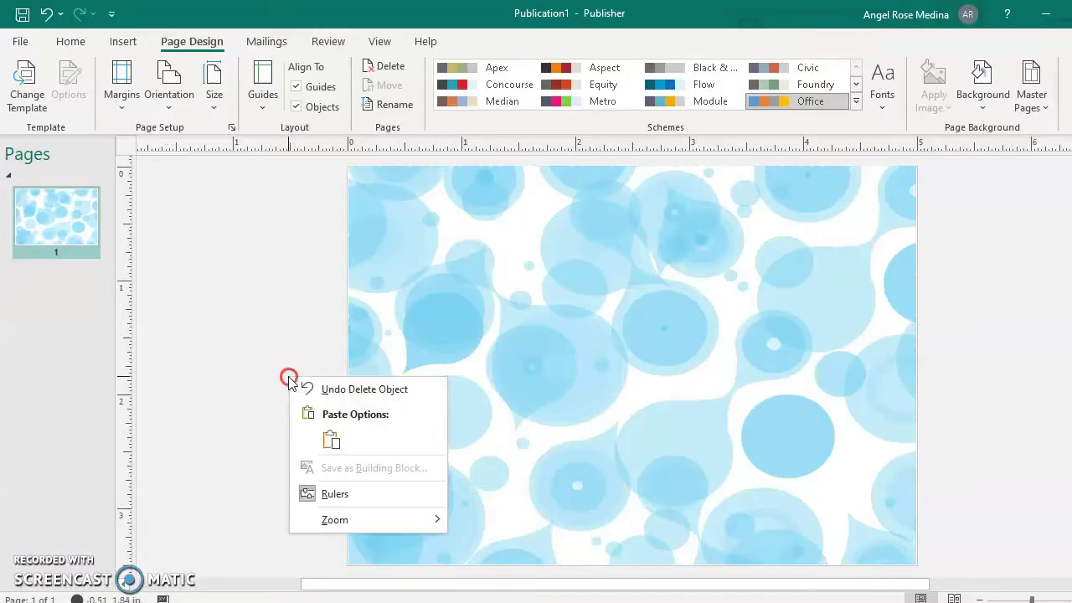
click(331, 440)
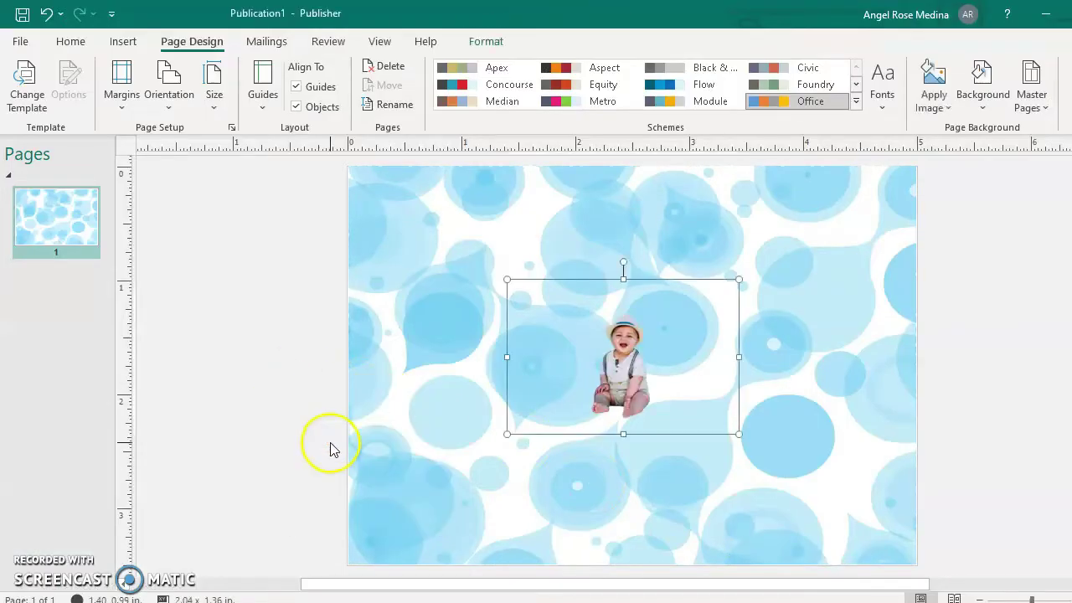
drag(604, 395, 436, 405)
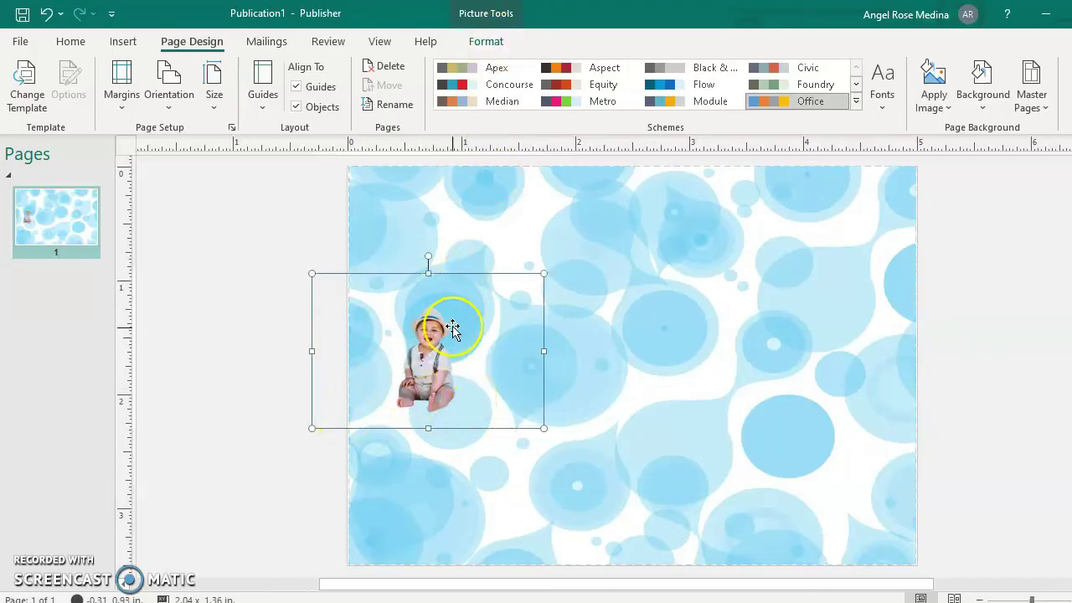
Crop the baby picture tightly from the top, bottom, right and left.
click(260, 350)
click(436, 362)
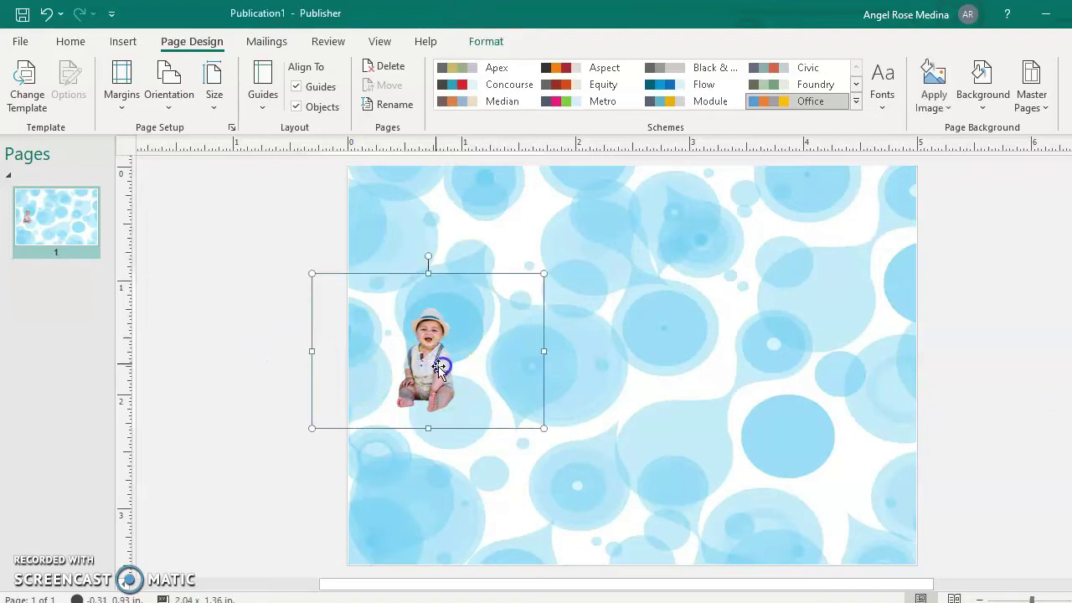
click(486, 41)
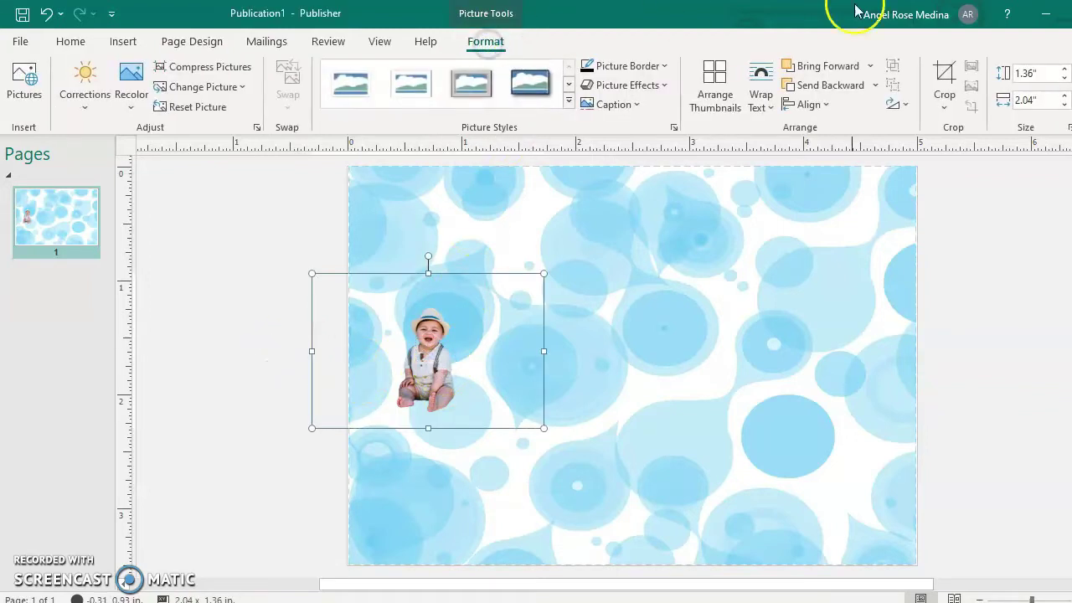
click(944, 77)
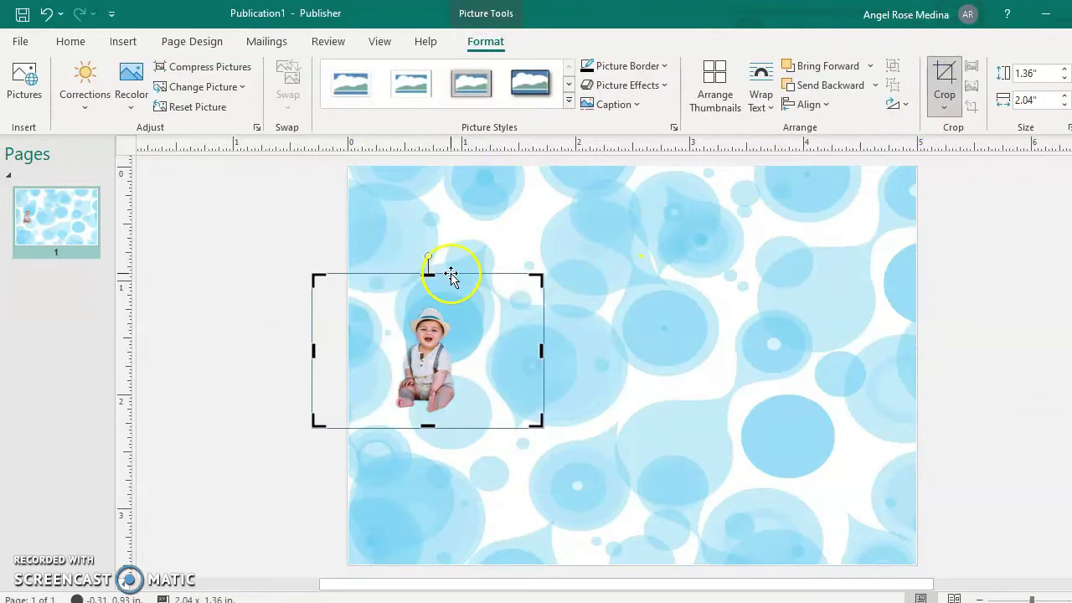
drag(427, 270, 429, 298)
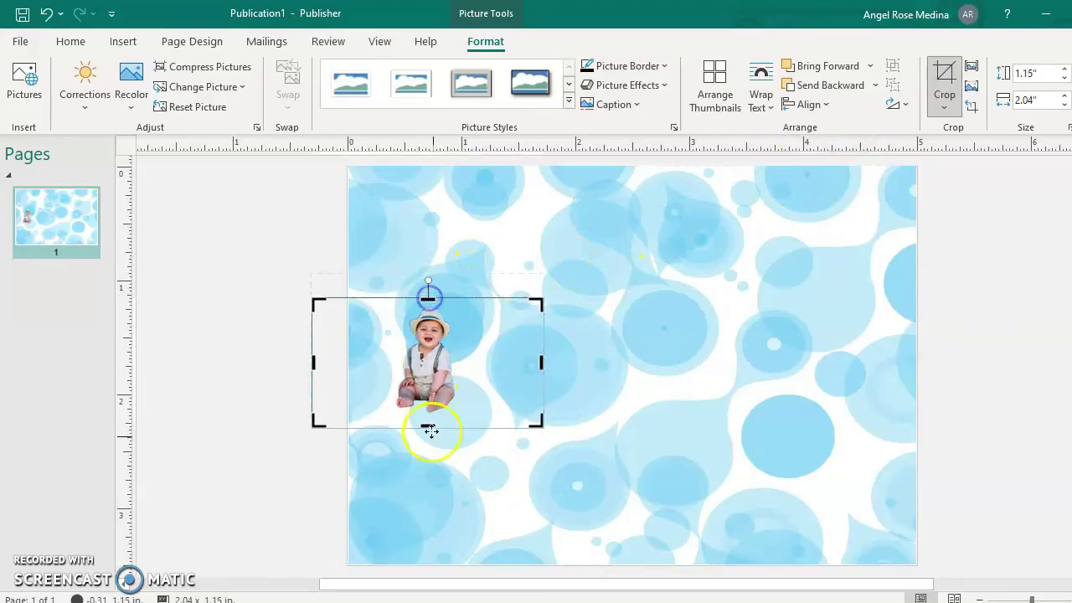
drag(427, 426, 427, 411)
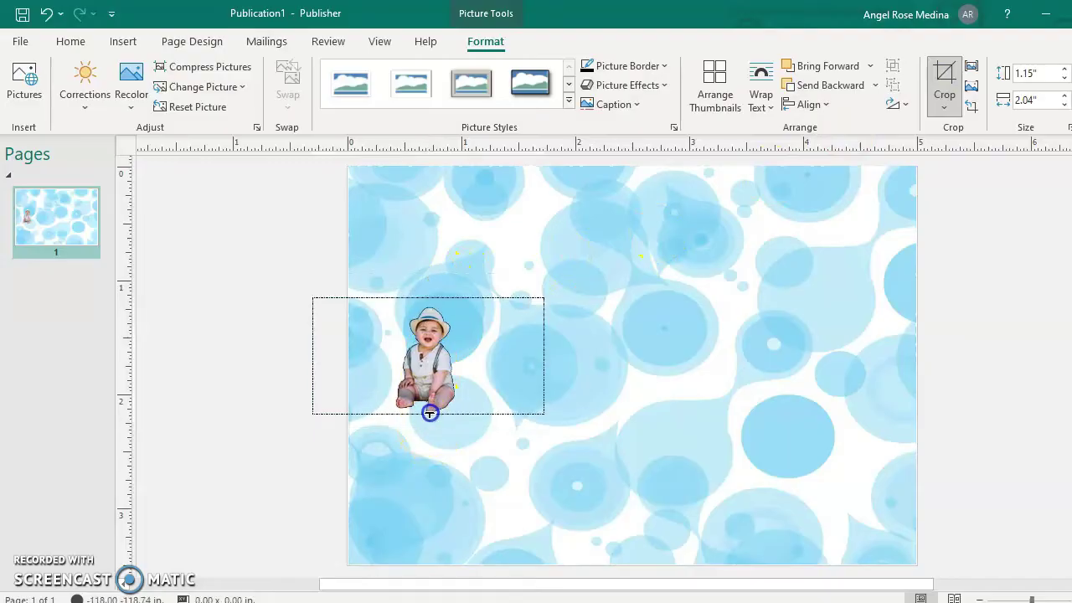
drag(543, 351, 459, 353)
drag(312, 355, 399, 246)
click(295, 376)
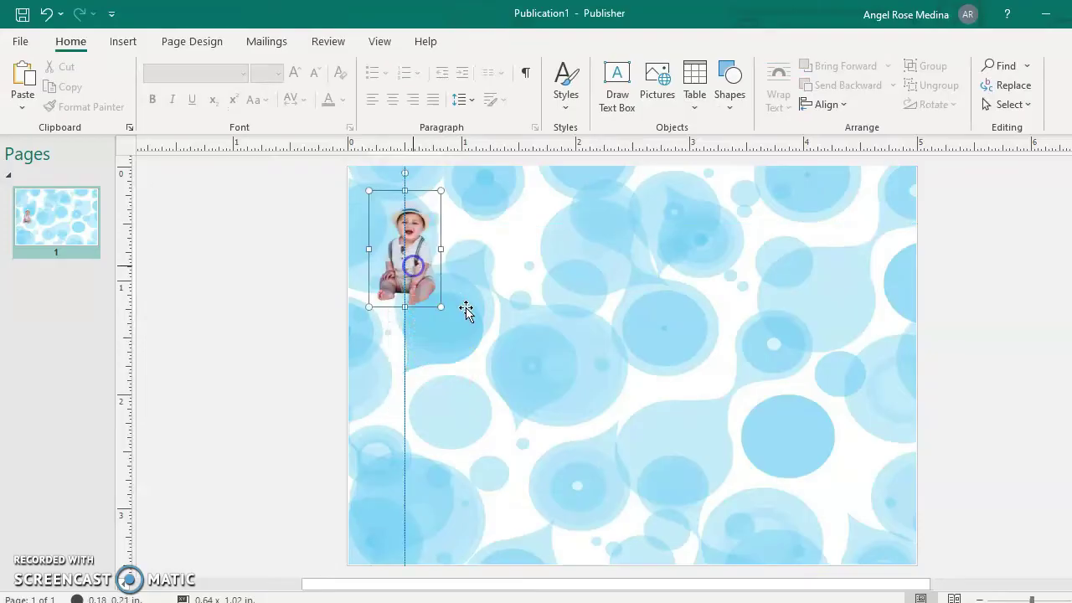
Enlarge the baby cutout to about 2.17 x 3.49 inches along the page's left side.
drag(441, 306, 441, 308)
drag(515, 483, 541, 510)
drag(519, 452, 491, 430)
click(545, 506)
drag(545, 503, 583, 564)
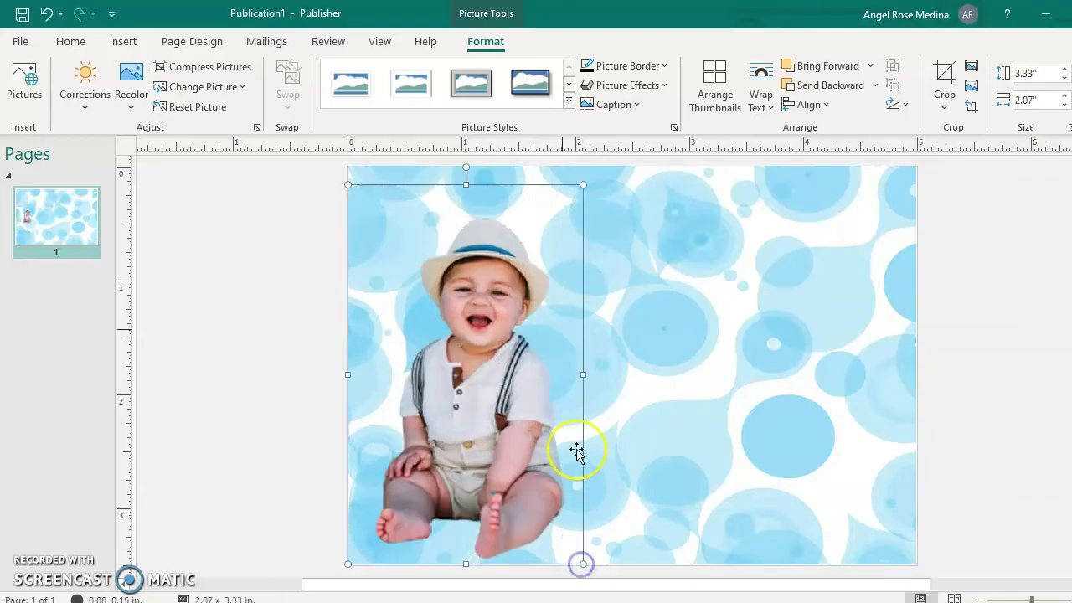
scroll(556, 311, up, 1)
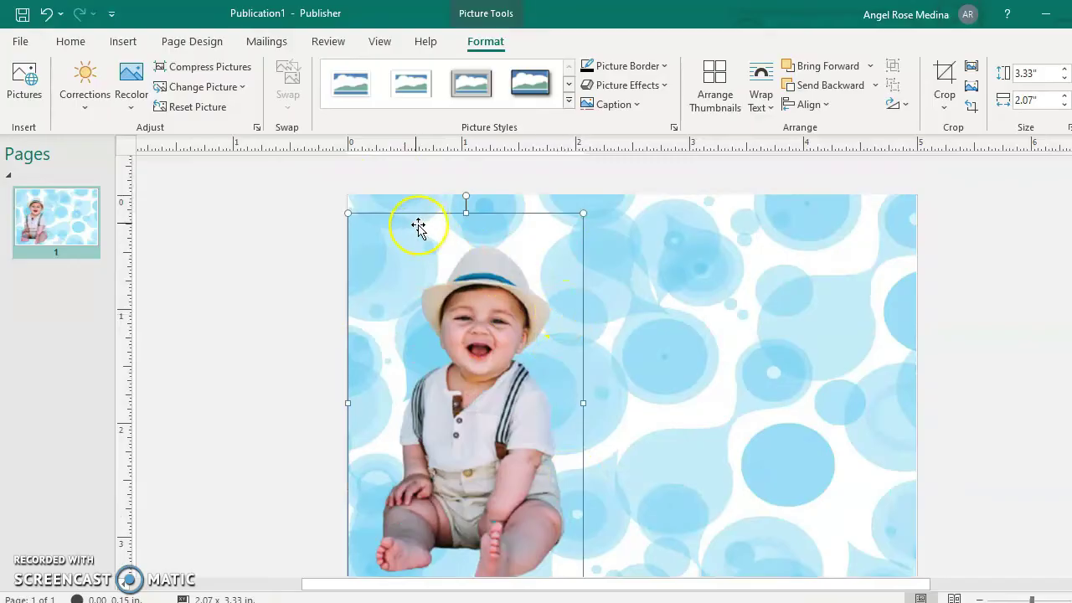
drag(343, 208, 338, 196)
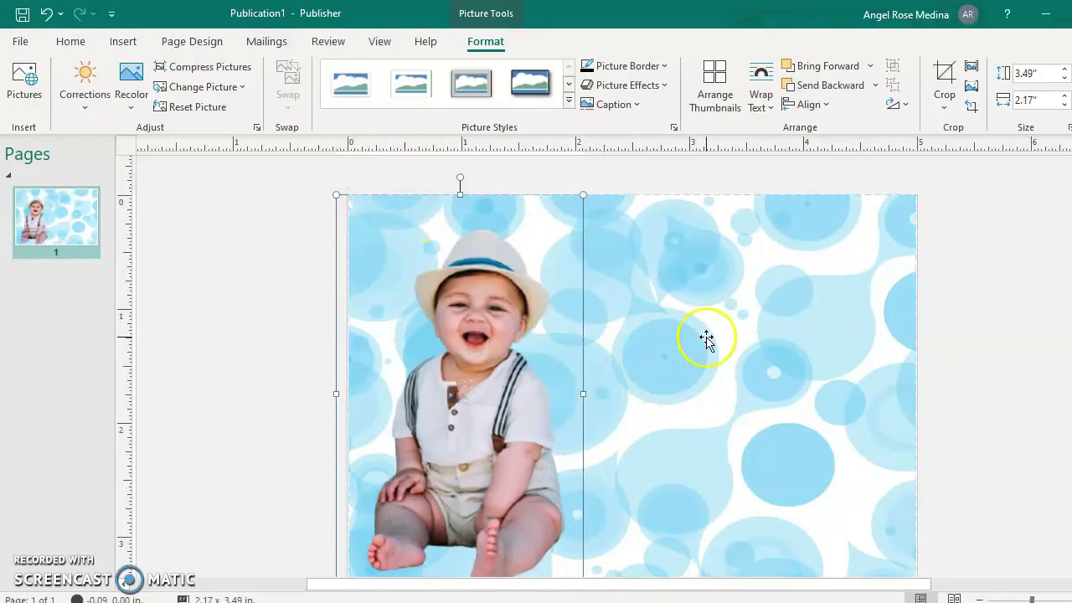
click(1039, 351)
scroll(941, 416, down, 2)
scroll(940, 416, up, 2)
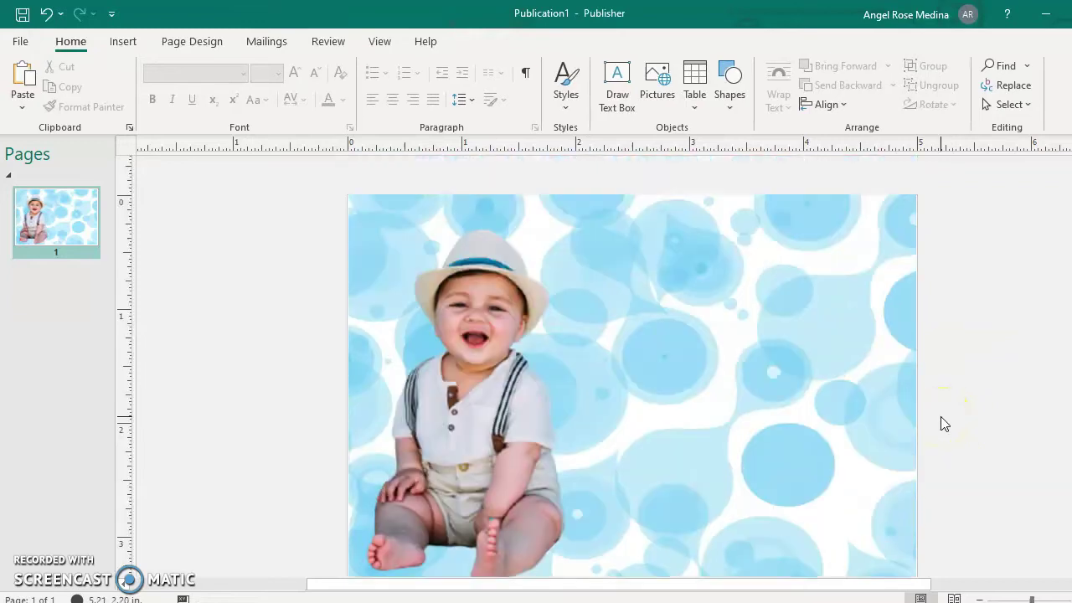
scroll(941, 417, down, 1)
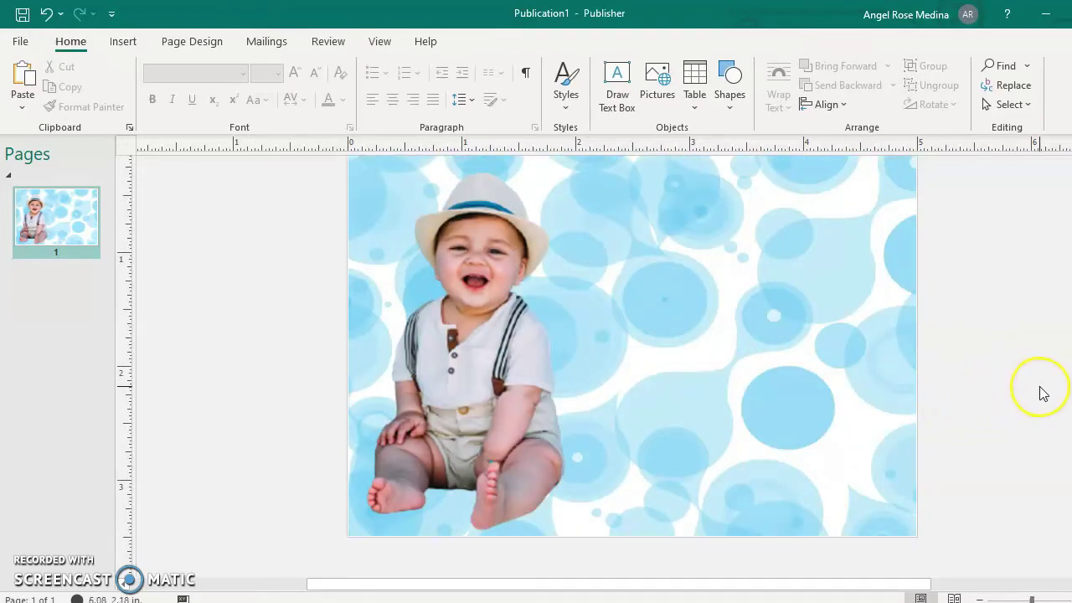
scroll(1039, 390, up, 1)
scroll(1043, 393, up, 1)
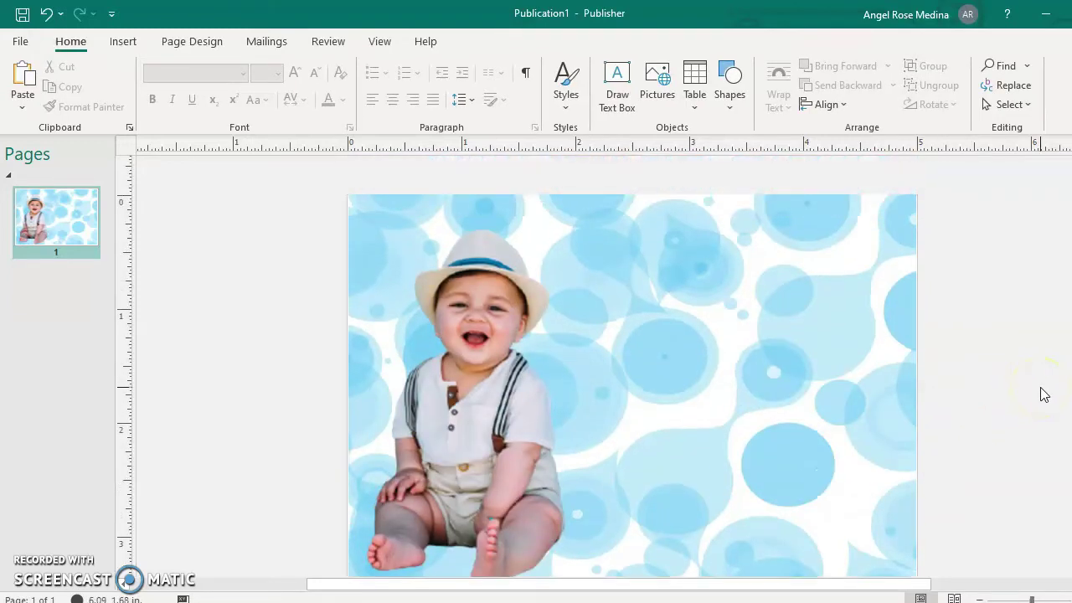
scroll(1042, 393, down, 1)
scroll(1043, 394, up, 1)
scroll(1043, 393, down, 1)
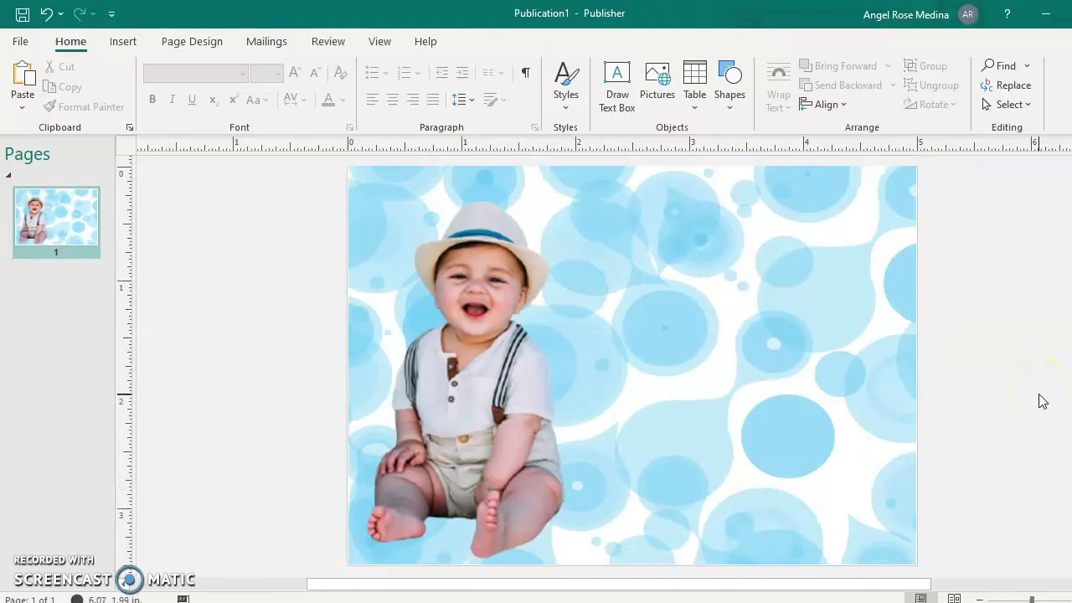
scroll(720, 368, up, 1)
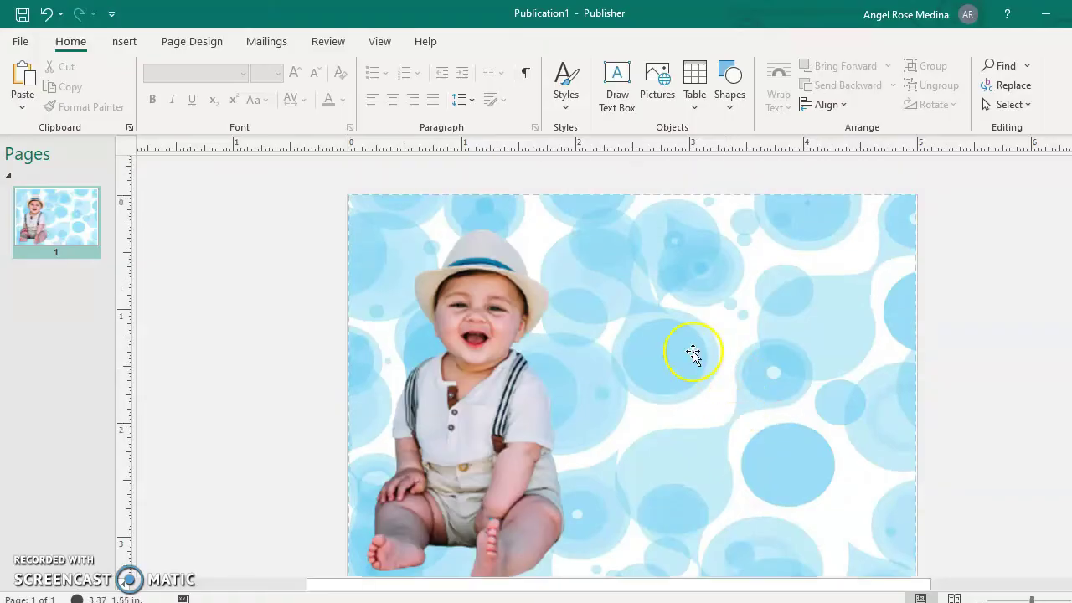
Draw an upper-right text box reading 'Baptism' and enlarge it toward 48 pt.
click(124, 51)
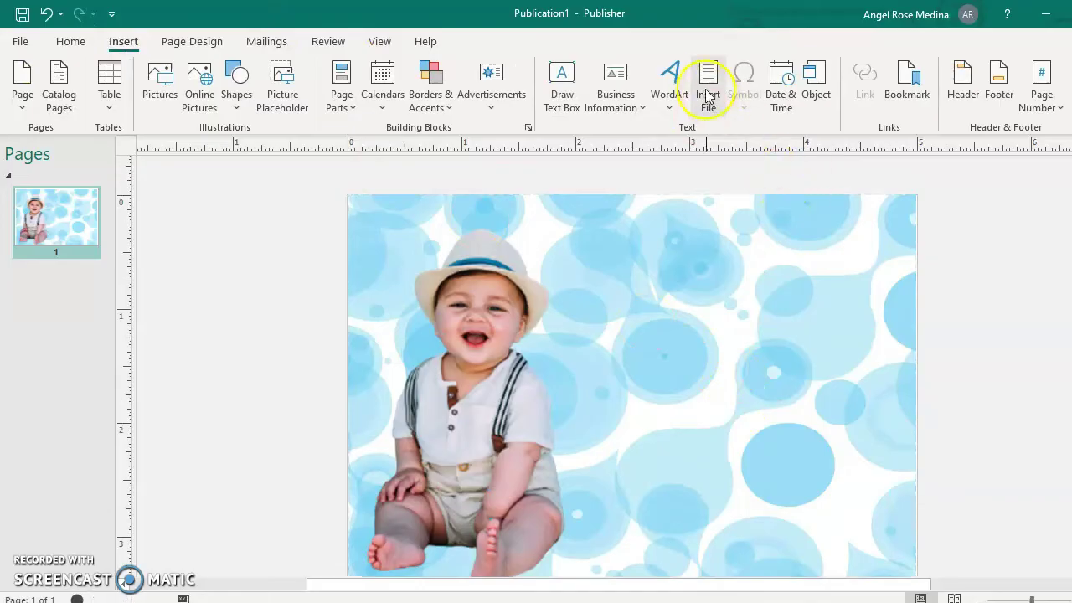
click(559, 83)
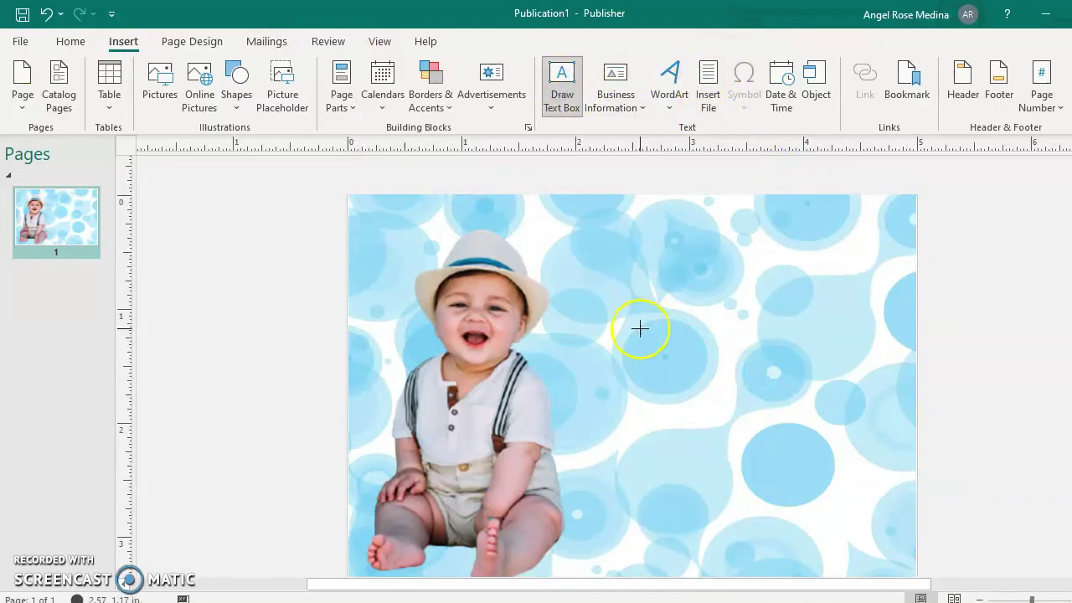
mouse_move(552, 216)
mouse_down()
mouse_move(634, 312)
mouse_move(915, 322)
mouse_up()
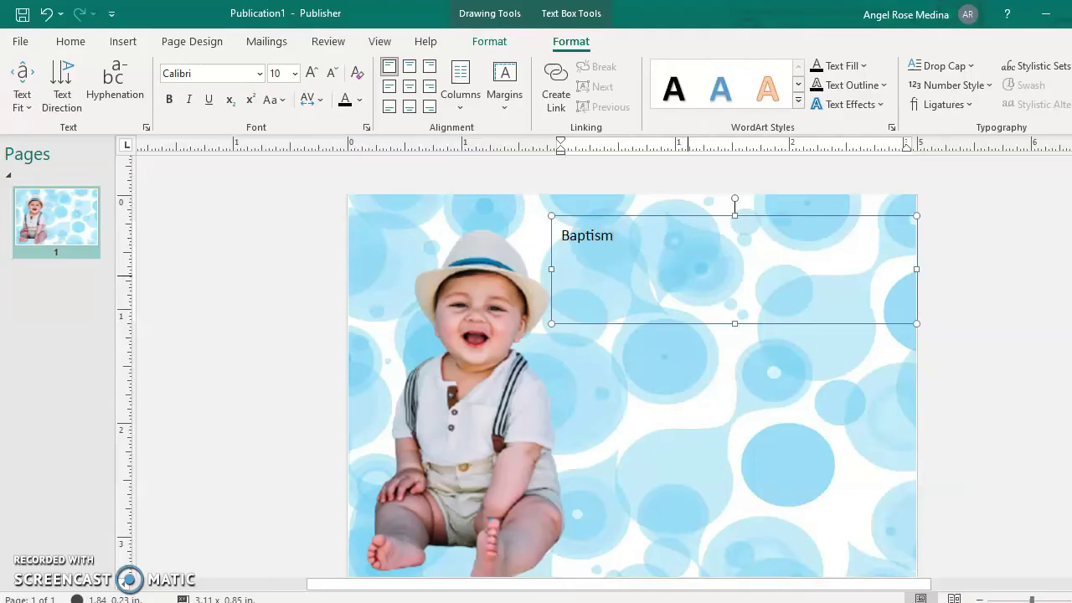
triple_click(688, 277)
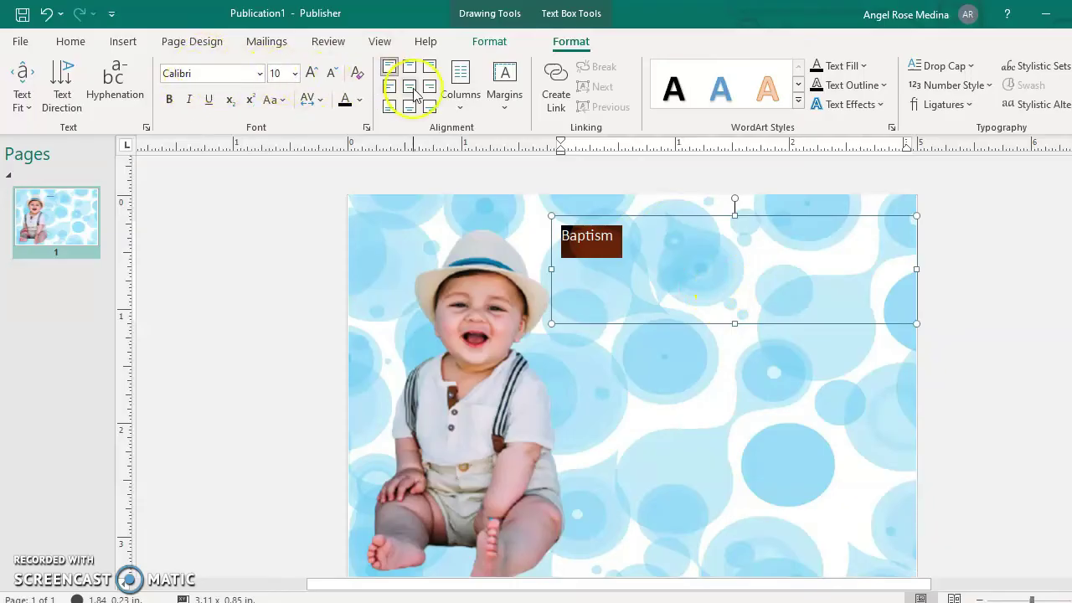
key(ctrl+bracketright)
key(ctrl+bracketright)
key(ctrl+bracketright)
key(ctrl+bracketright)
key(ctrl+bracketright)
key(ctrl+bracketright)
key(ctrl+bracketright)
key(ctrl+bracketright)
key(ctrl+bracketright)
key(ctrl+bracketright)
key(ctrl+bracketright)
key(ctrl+bracketright)
key(ctrl+bracketright)
key(ctrl+bracketright)
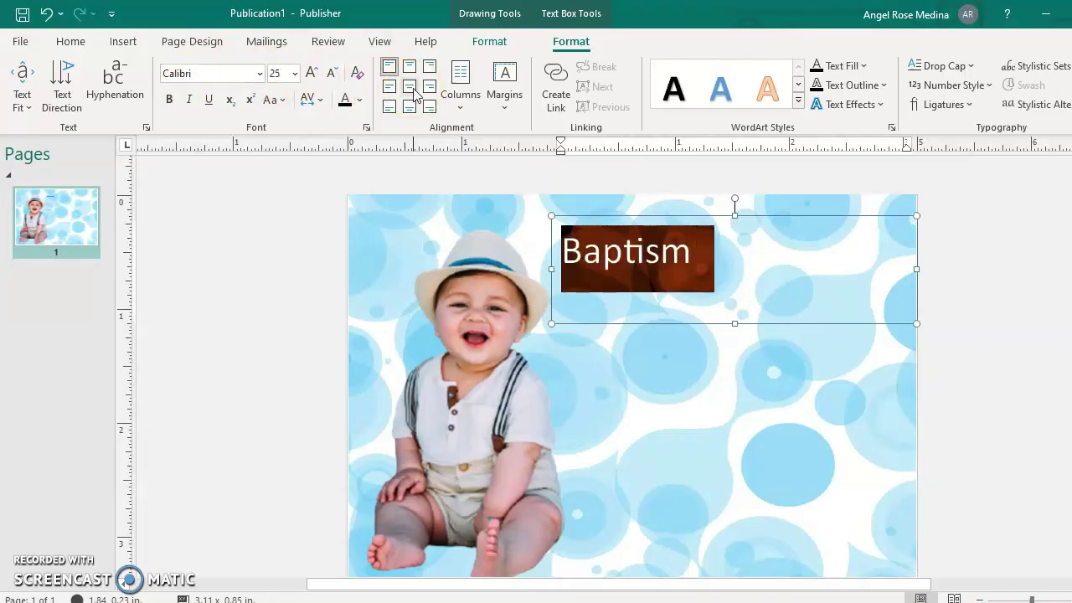
key(ctrl+bracketright)
key(ctrl+bracketright)
key(ctrl+bracketright)
key(ctrl+bracketright)
key(ctrl+bracketright)
key(ctrl+bracketright)
key(ctrl+bracketright)
key(ctrl+bracketright)
key(ctrl+bracketright)
key(ctrl+bracketright)
key(ctrl+bracketright)
key(ctrl+bracketright)
key(ctrl+bracketright)
key(ctrl+bracketright)
key(ctrl+bracketright)
key(ctrl+bracketright)
key(ctrl+bracketright)
key(ctrl+bracketright)
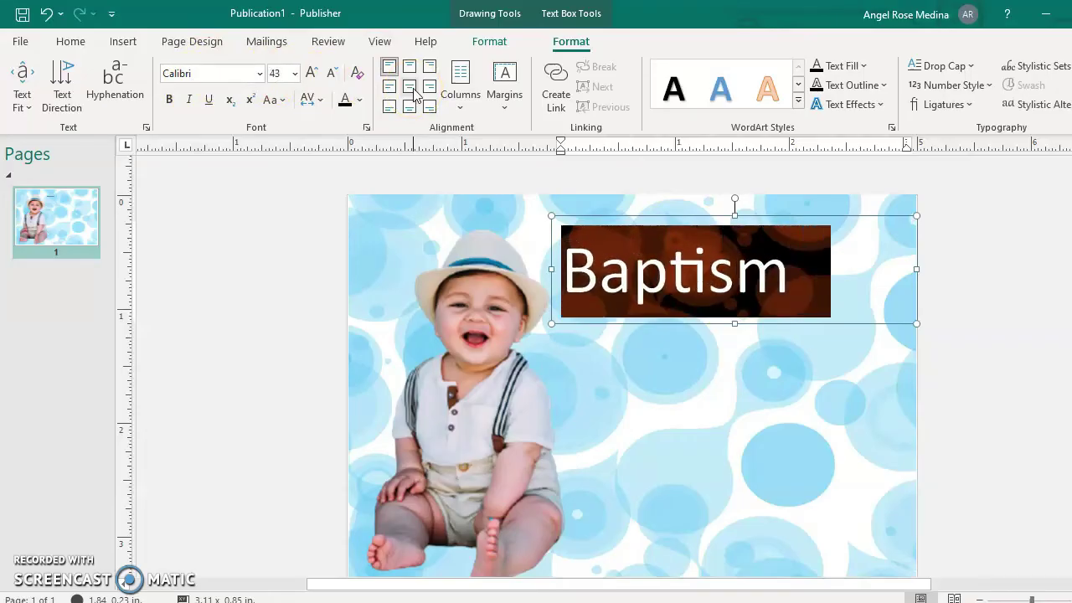
key(ctrl+bracketright)
key(ctrl+bracketright)
key(ctrl+bracketright)
key(ctrl+bracketright)
key(ctrl+bracketright)
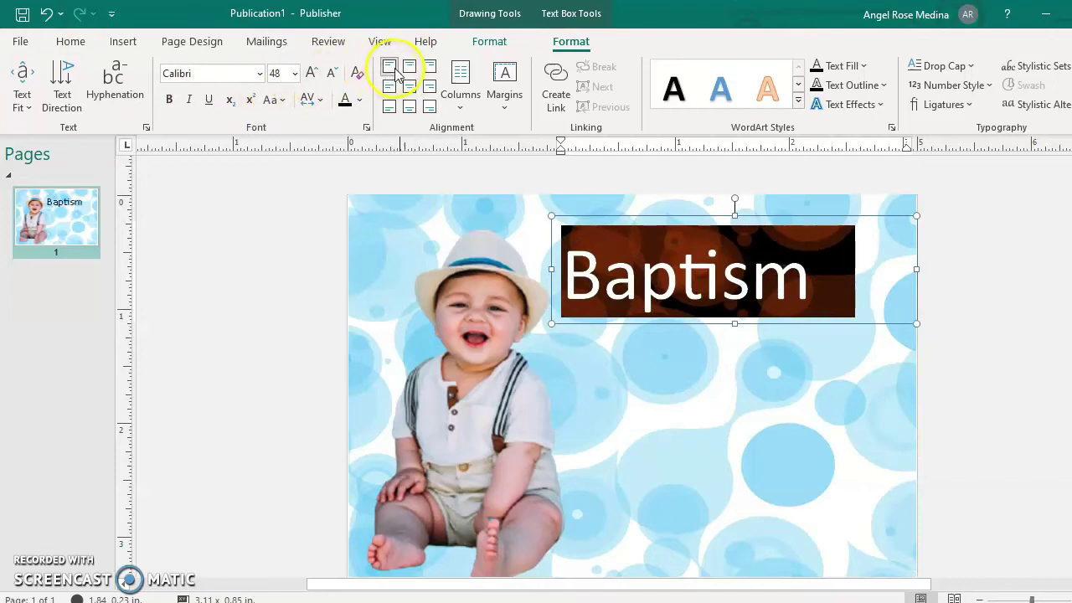
Center the title and extend it to read 'Baptism of'.
click(408, 68)
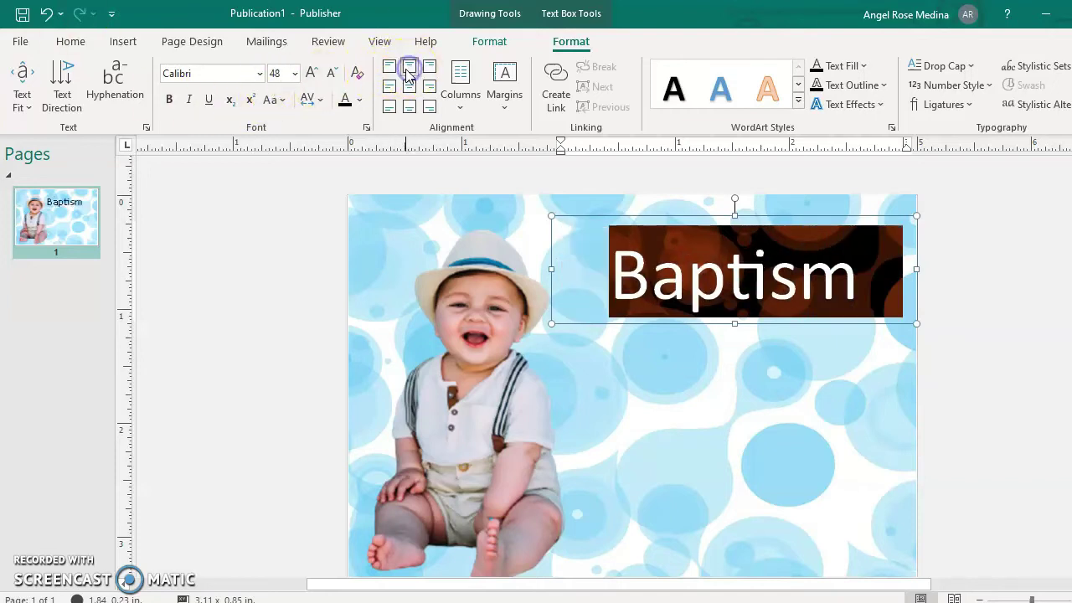
click(854, 276)
text(of)
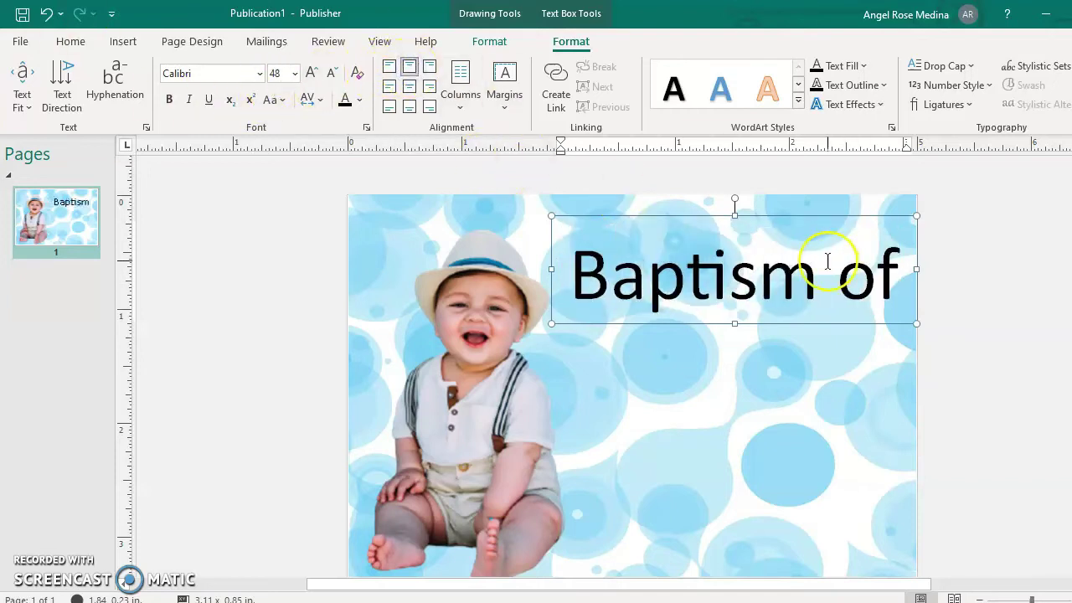
Set the title to Edwardian Script ITC at 62 pt.
click(659, 223)
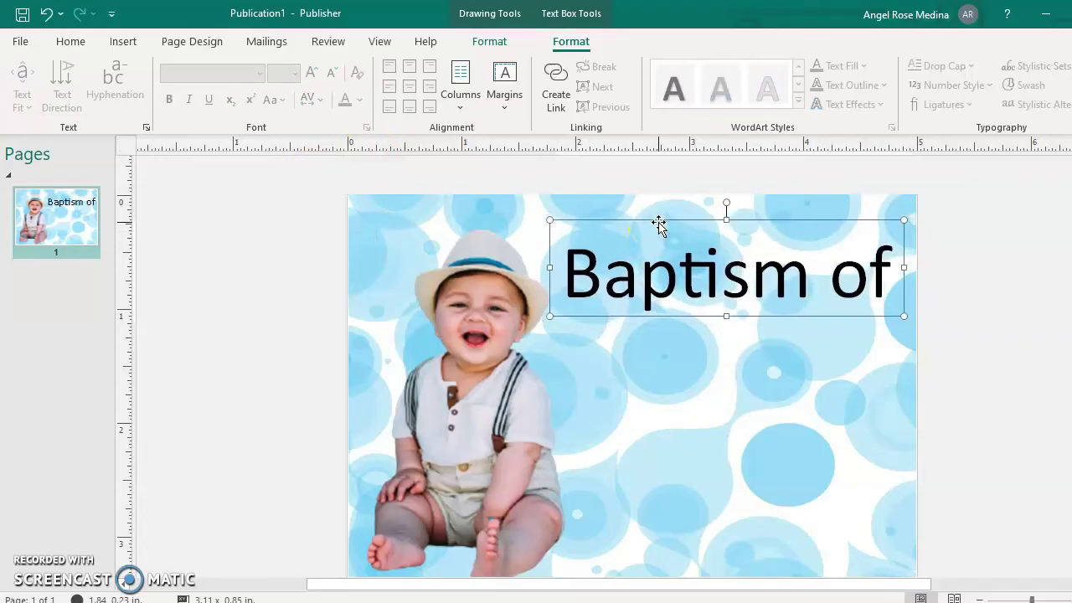
click(639, 276)
key(ctrl+a)
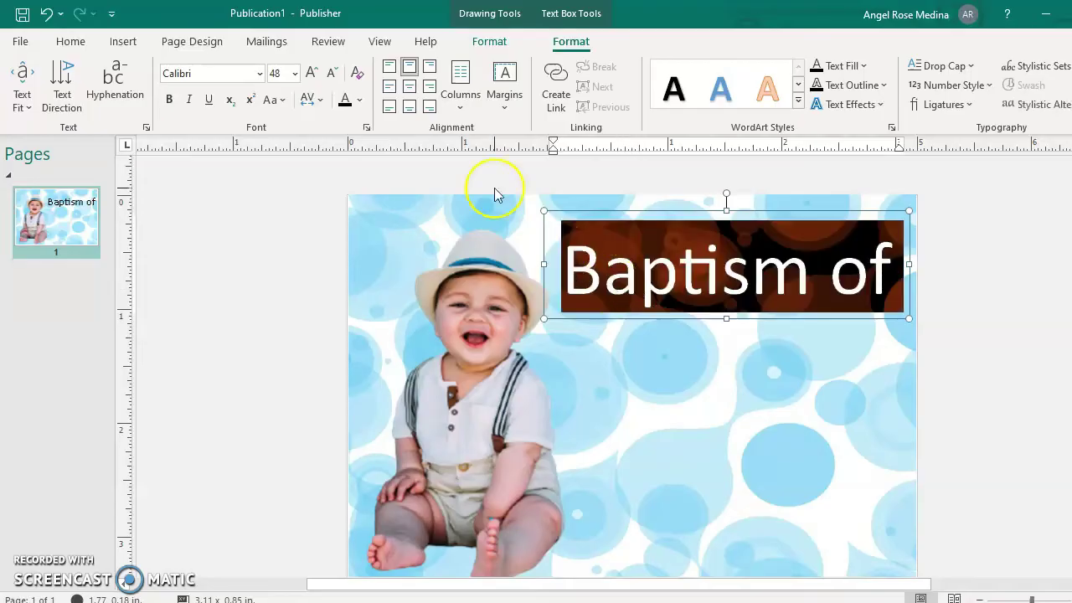
click(225, 74)
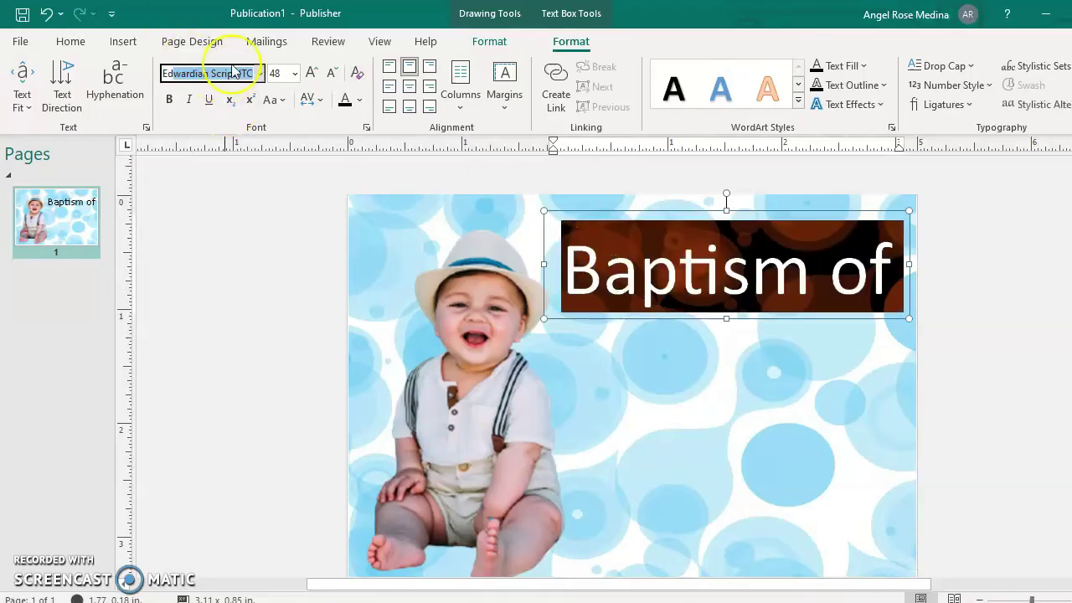
click(259, 76)
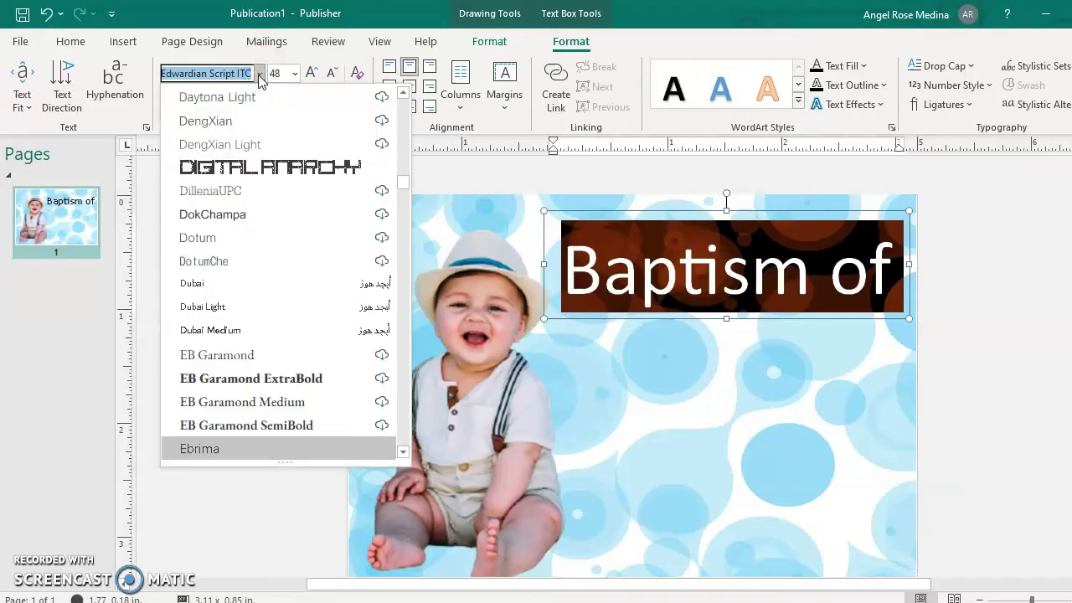
scroll(259, 373, down, 2)
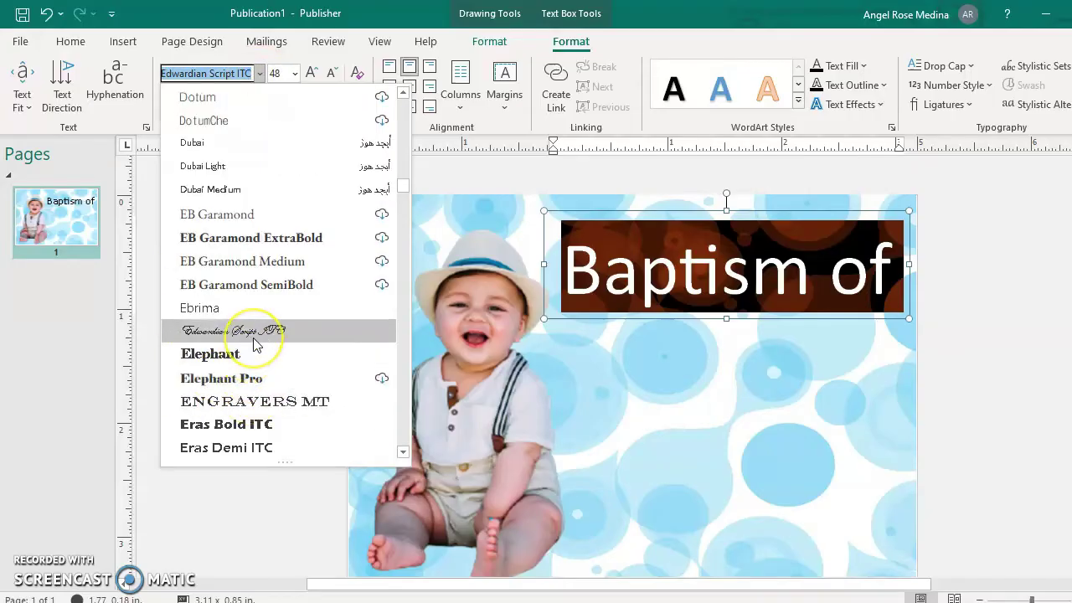
scroll(247, 435, down, 3)
scroll(243, 429, up, 2)
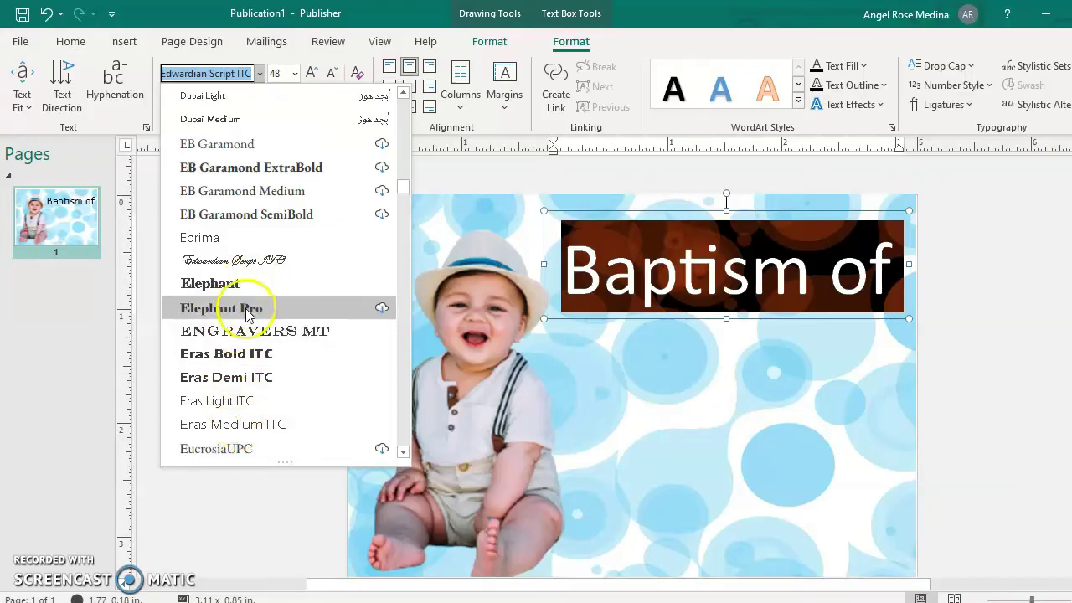
scroll(248, 392, up, 2)
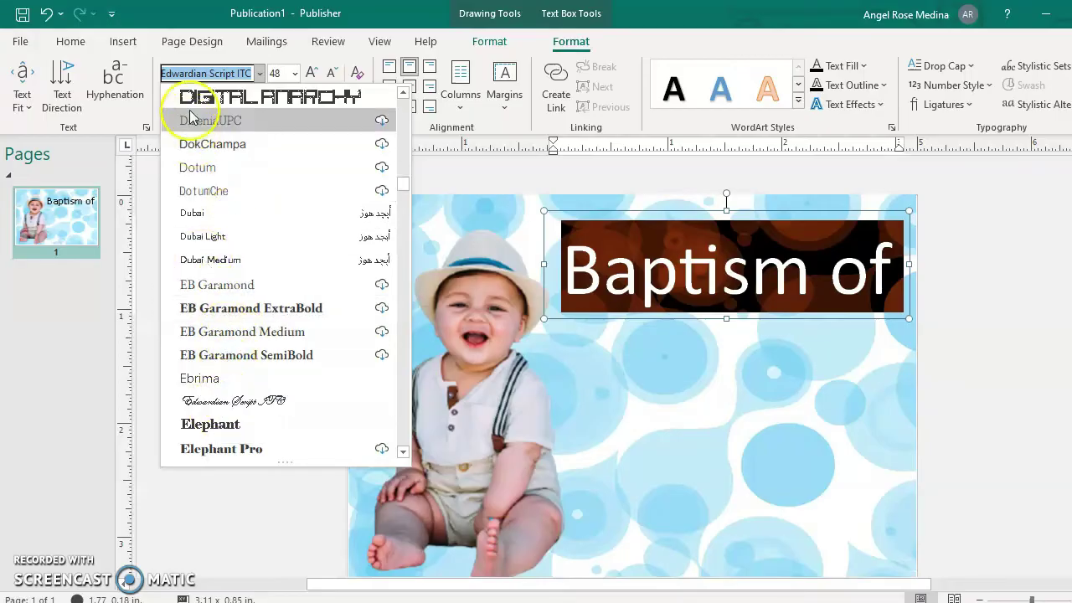
click(203, 75)
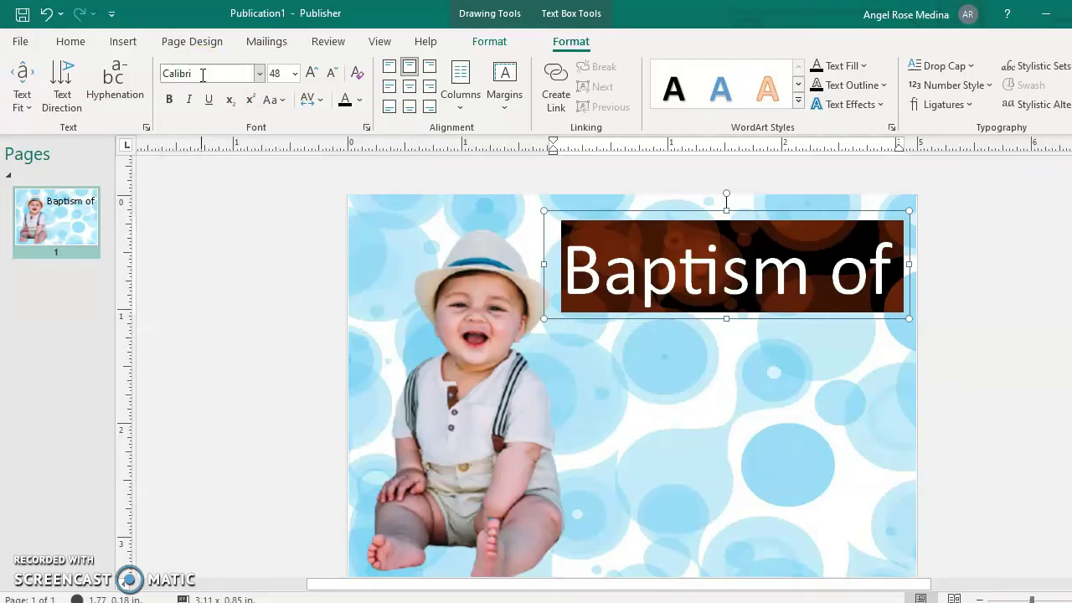
click(203, 75)
text(Edwardian Script ITC)
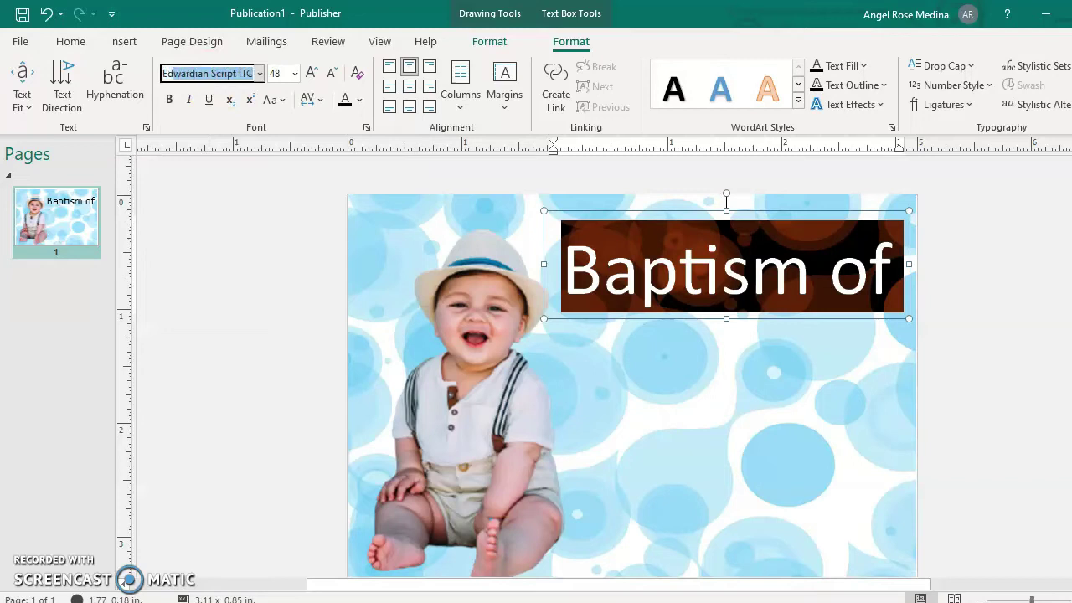
key(Return)
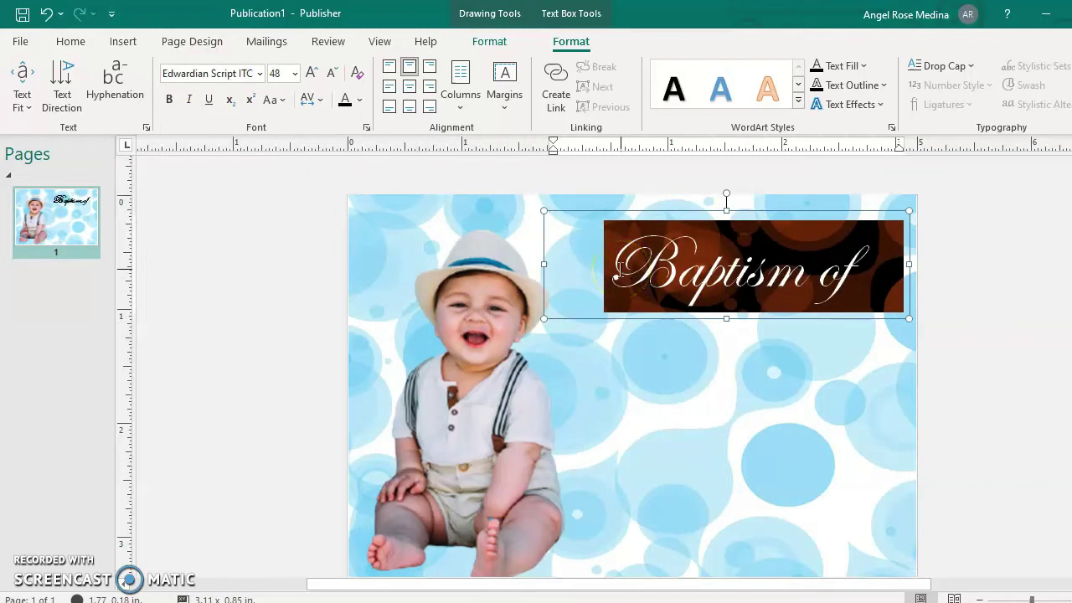
key(ctrl+bracketright)
key(ctrl+bracketright)
key(ctrl+bracketright)
key(ctrl+bracketright)
key(ctrl+bracketright)
key(ctrl+bracketright)
key(ctrl+bracketright)
key(ctrl+bracketright)
key(ctrl+bracketright)
key(ctrl+bracketright)
key(ctrl+bracketright)
key(ctrl+bracketright)
key(ctrl+bracketright)
key(ctrl+bracketright)
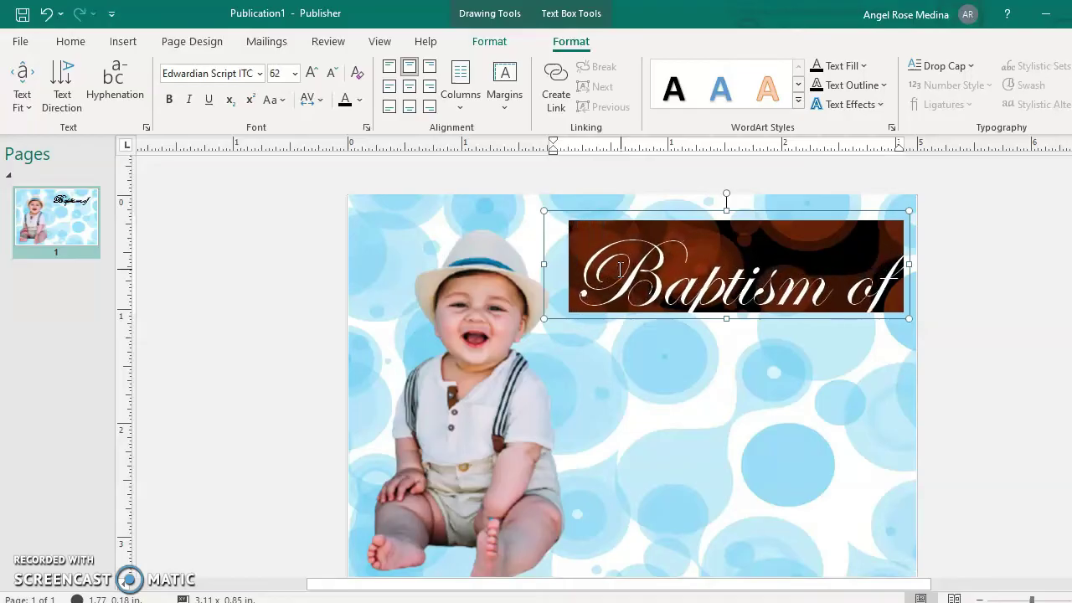
Extend the title box lower and wider so the script title fits on one line.
click(712, 211)
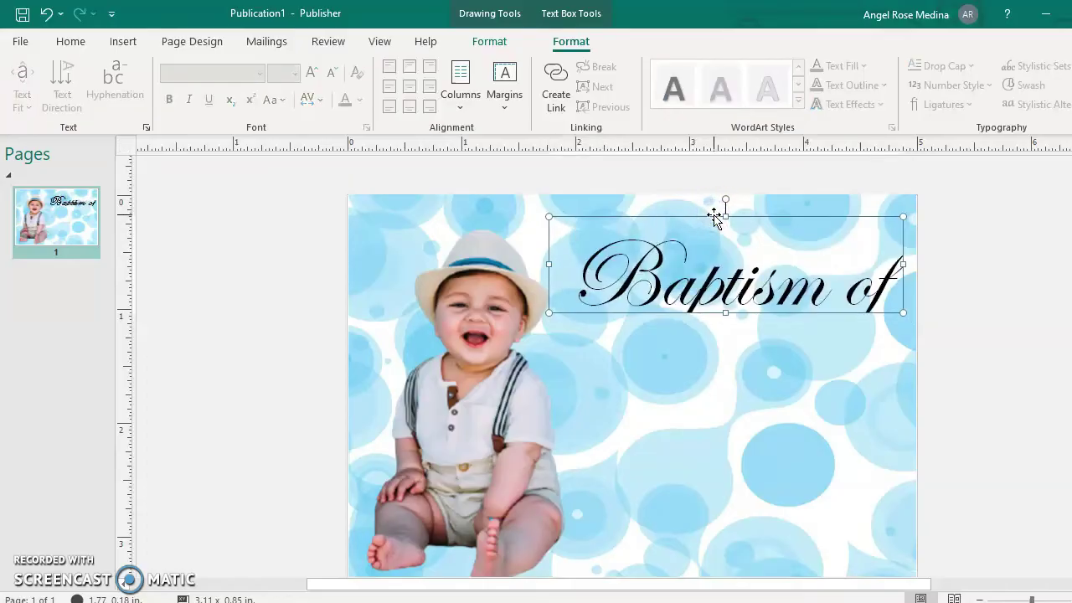
drag(714, 216, 717, 221)
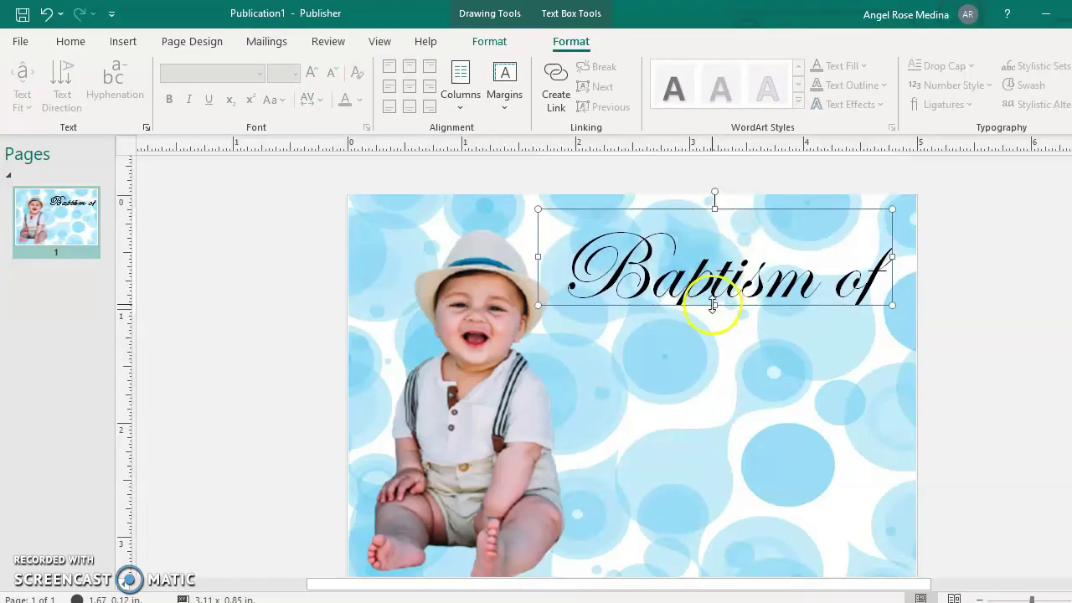
drag(716, 314, 716, 315)
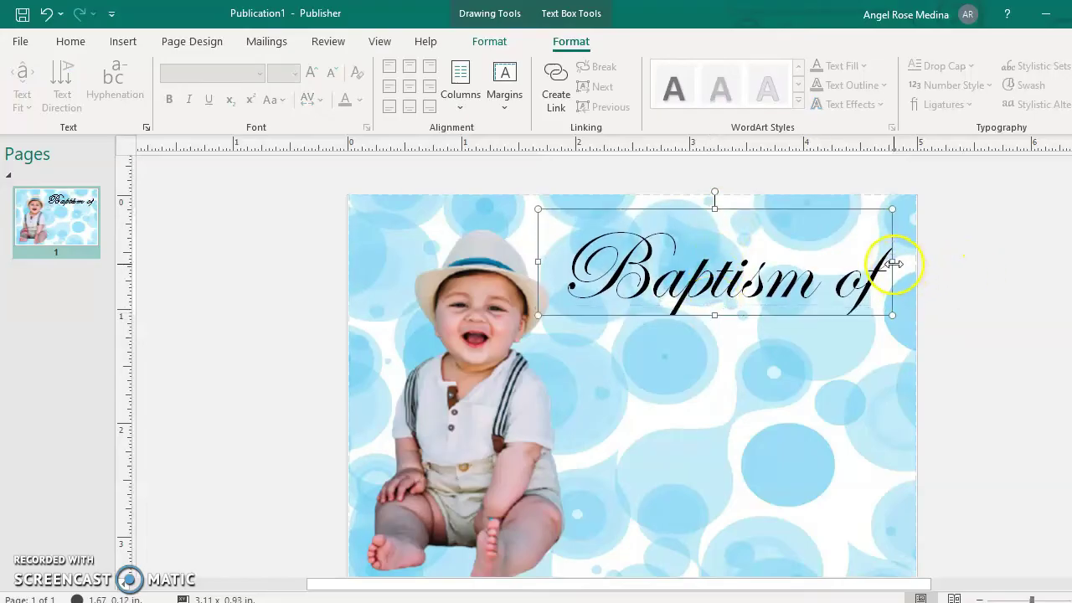
drag(896, 267, 912, 261)
click(948, 271)
click(856, 278)
click(962, 283)
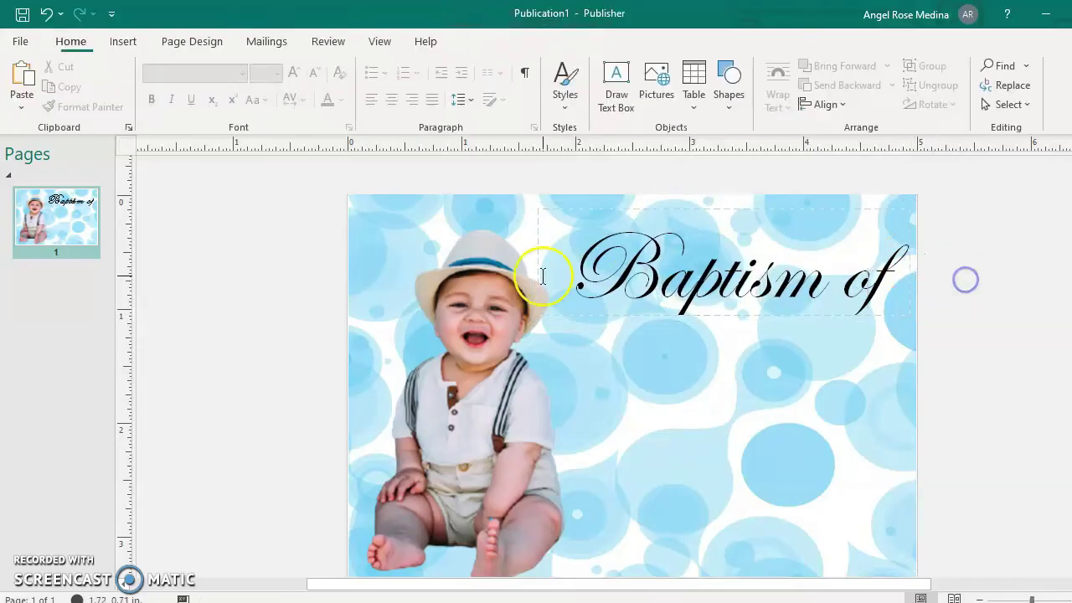
Insert plain outlined WordArt with the baby's full name, including the middle initial.
click(127, 41)
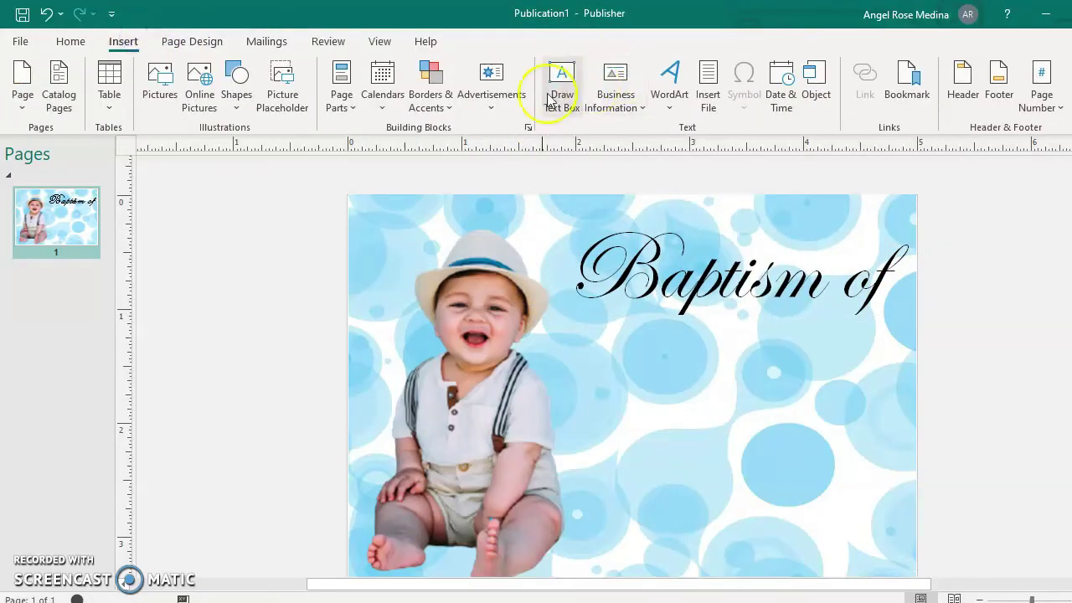
click(667, 108)
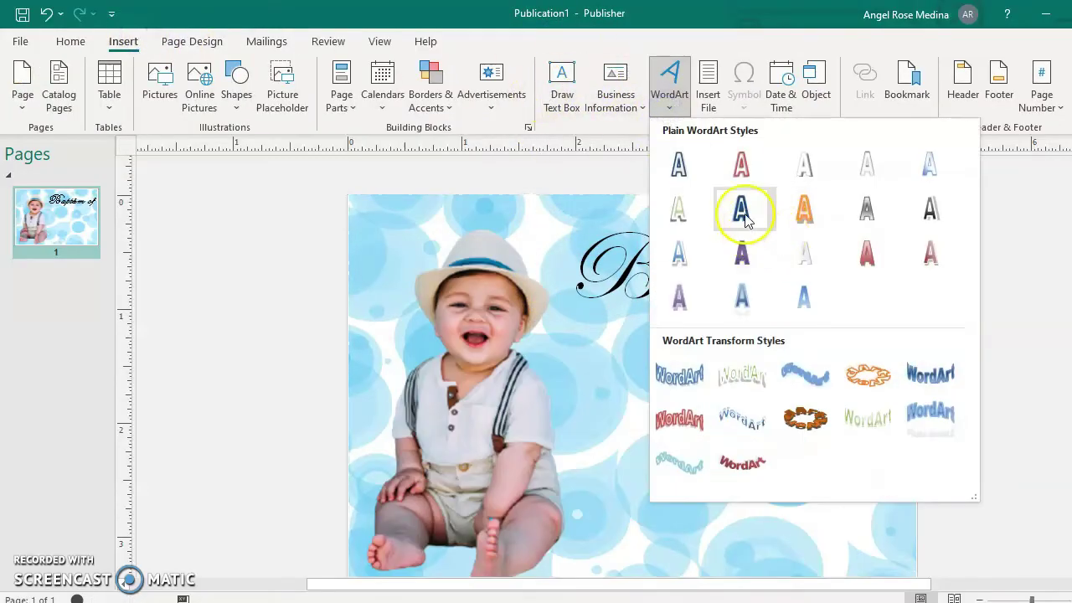
click(742, 210)
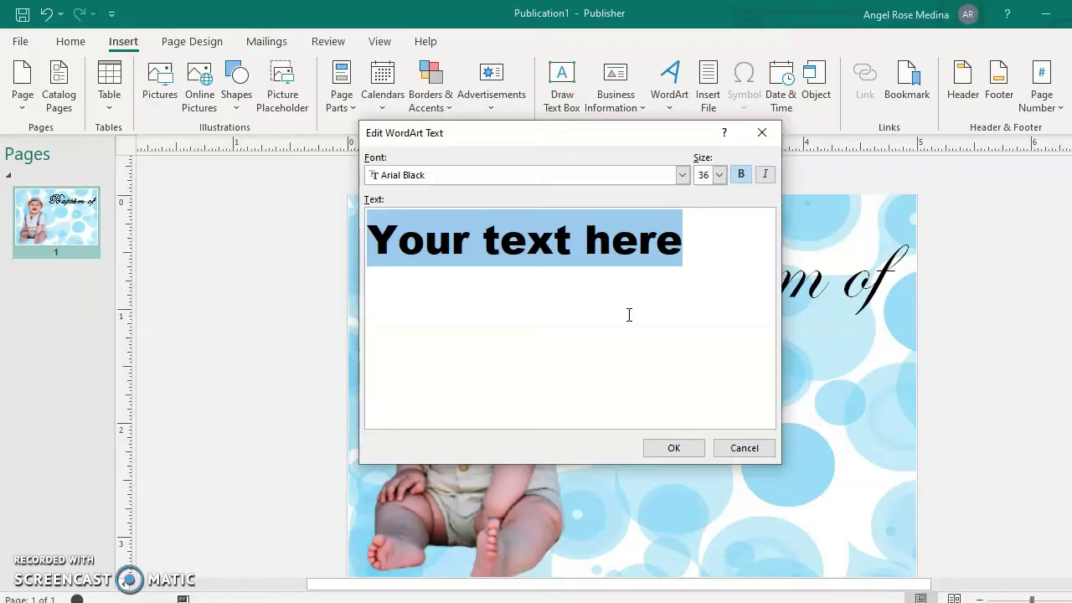
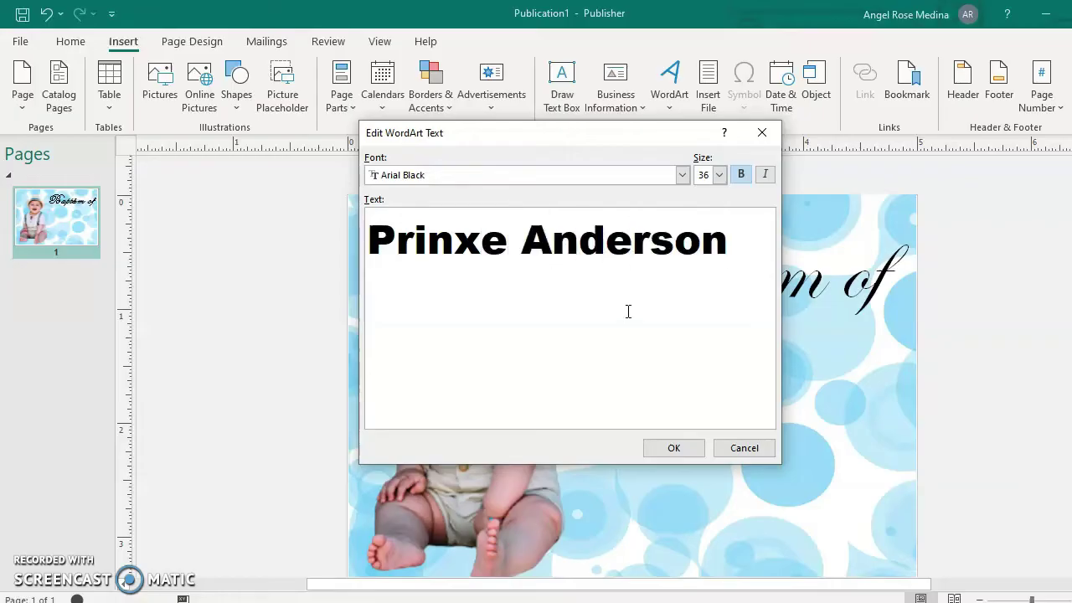
click(508, 242)
text(A.)
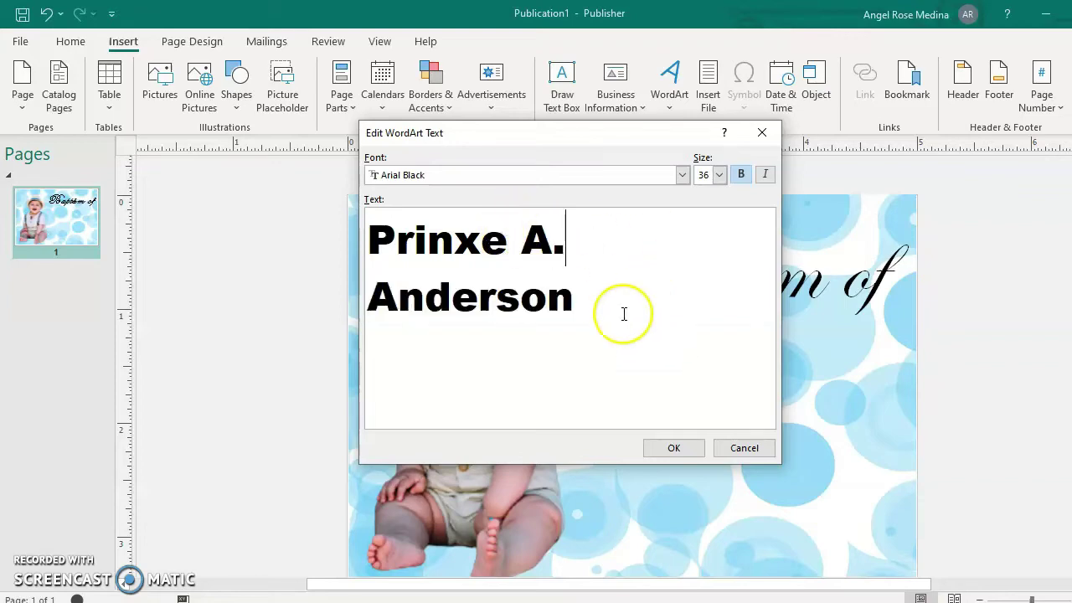
click(678, 445)
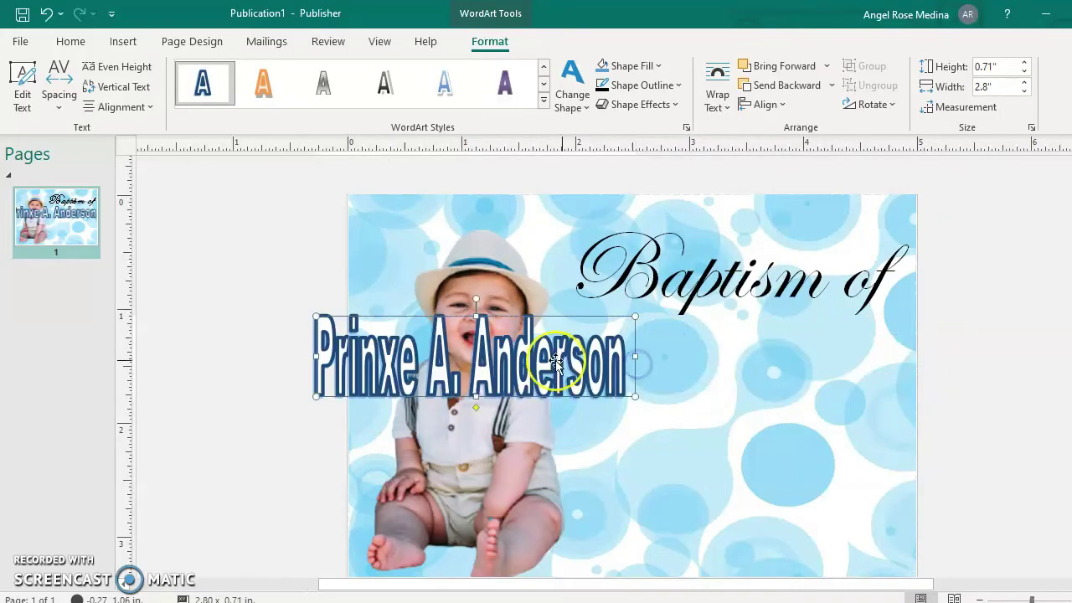
Position the name WordArt under the 'Baptism of' title and widen it to 3.03 inches.
drag(495, 360, 745, 361)
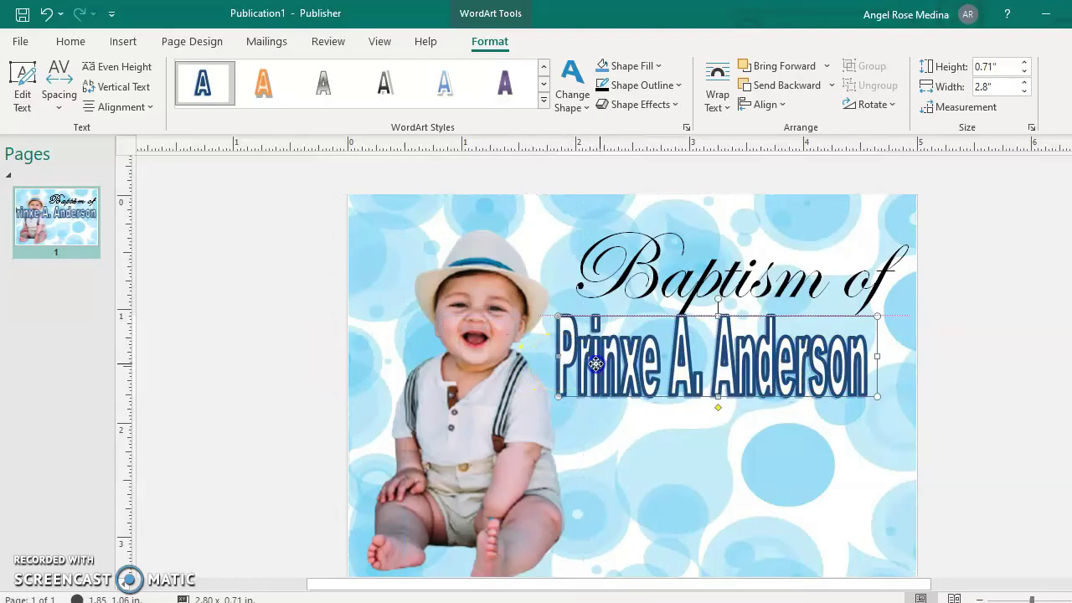
drag(850, 360, 899, 361)
click(758, 369)
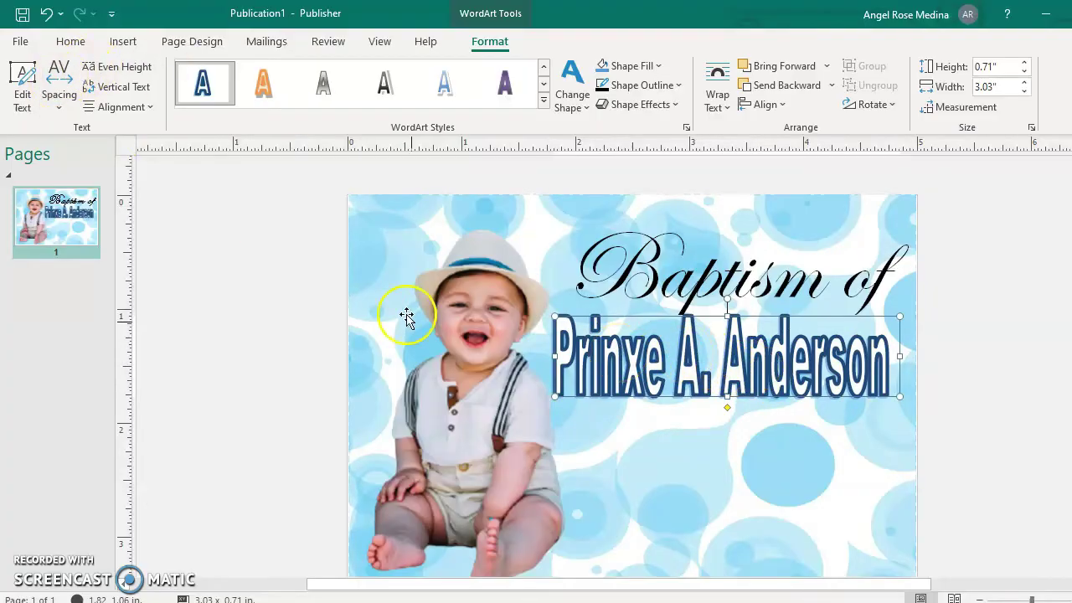
click(23, 80)
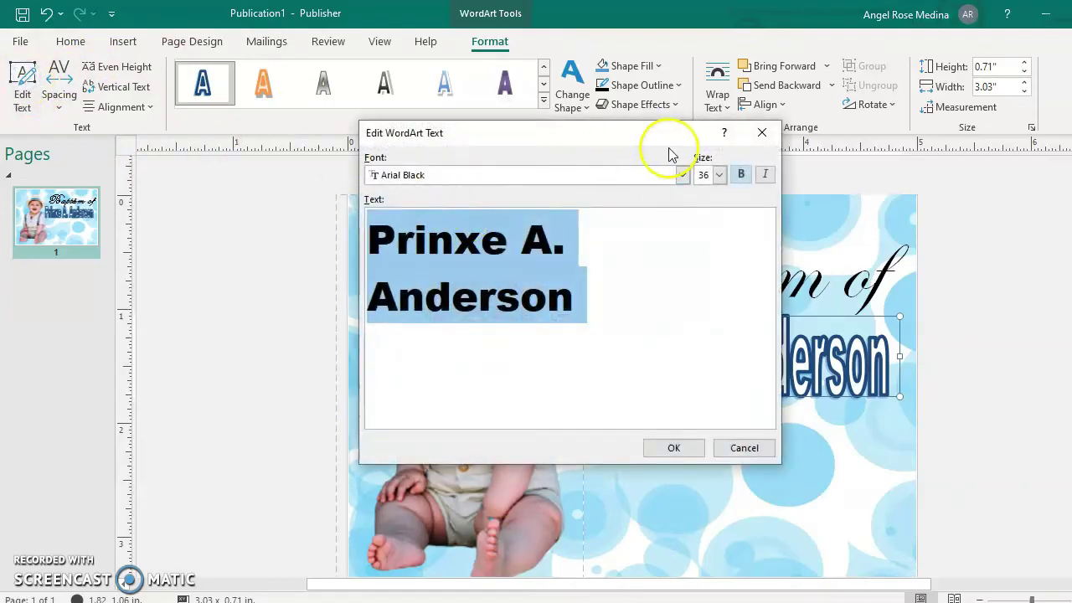
Set the name WordArt's text in the Monotype Corsiva font and apply it.
drag(651, 148, 415, 148)
click(469, 178)
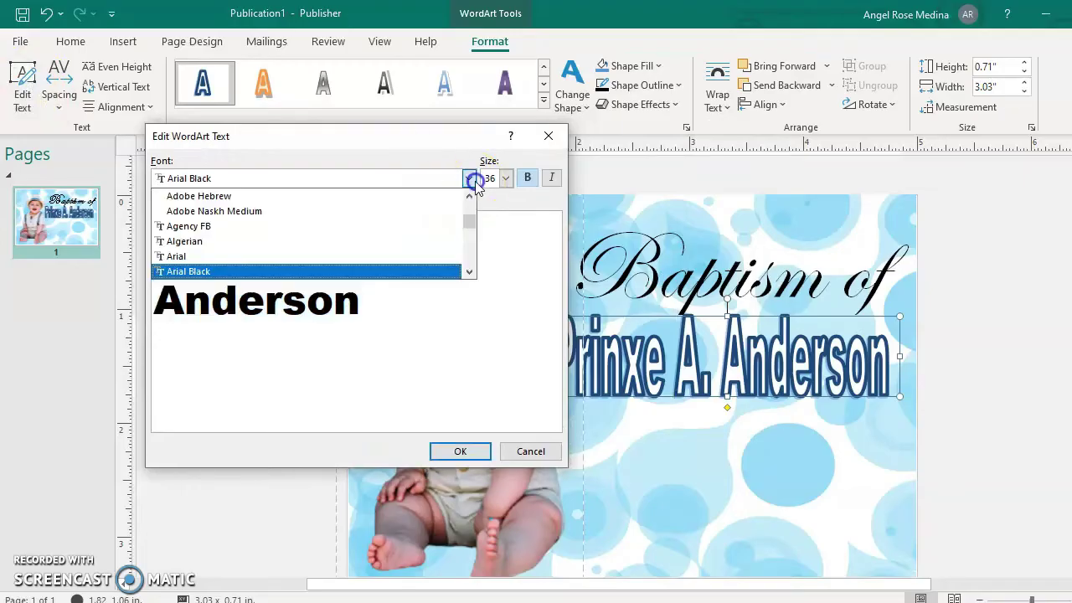
scroll(332, 272, down, 3)
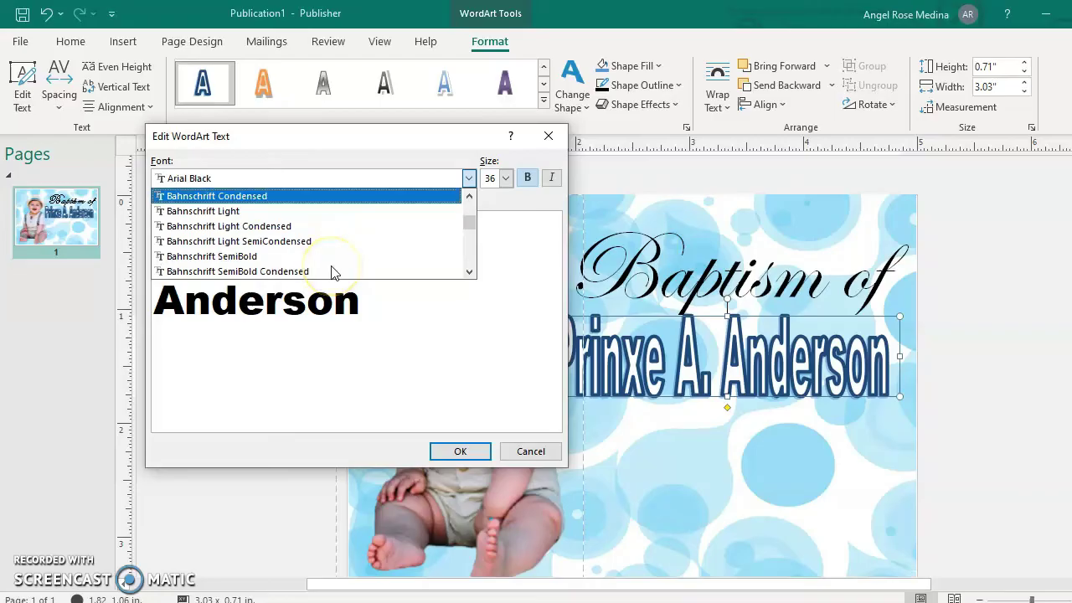
scroll(332, 272, down, 4)
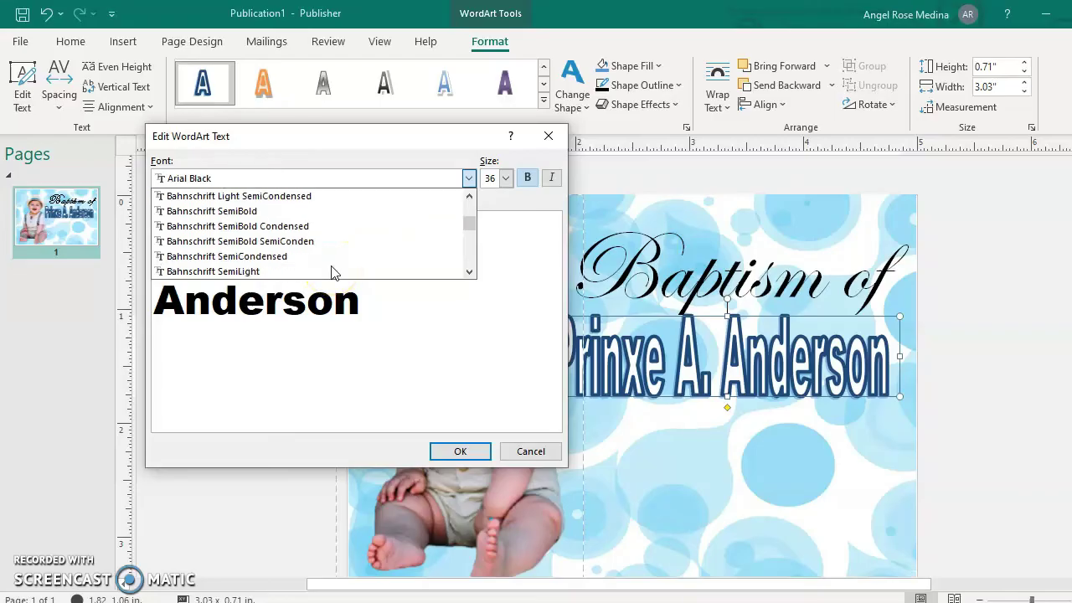
scroll(332, 272, up, 1)
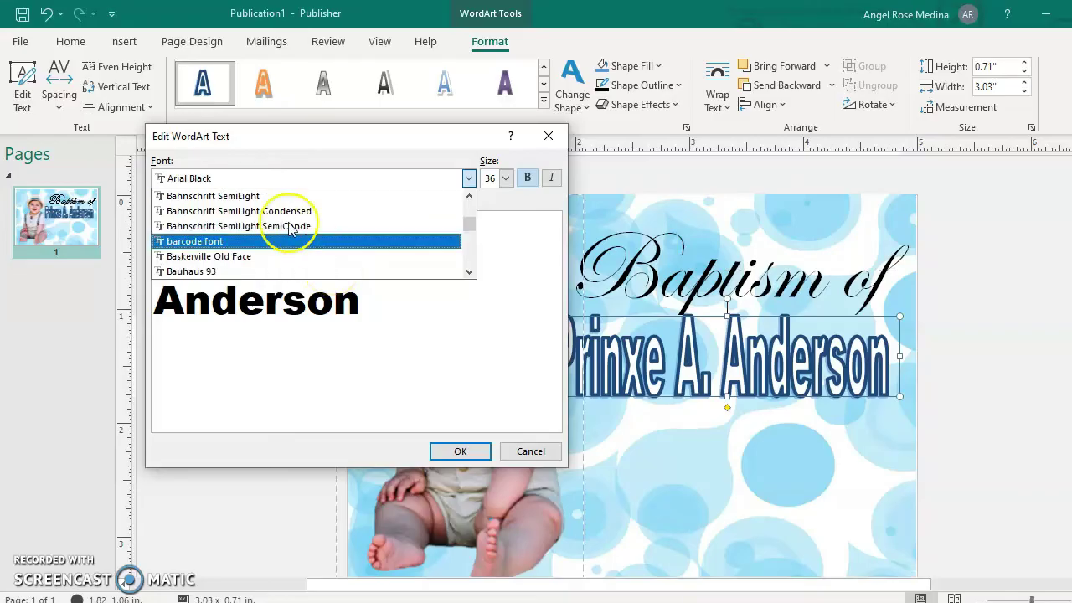
scroll(268, 266, down, 3)
scroll(268, 268, down, 6)
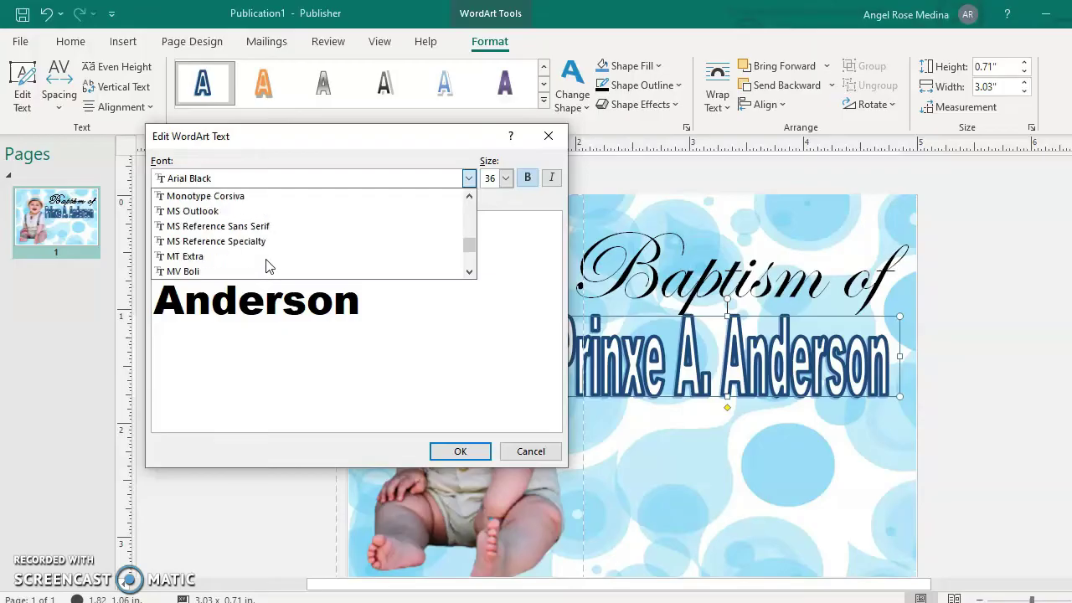
click(248, 185)
click(270, 178)
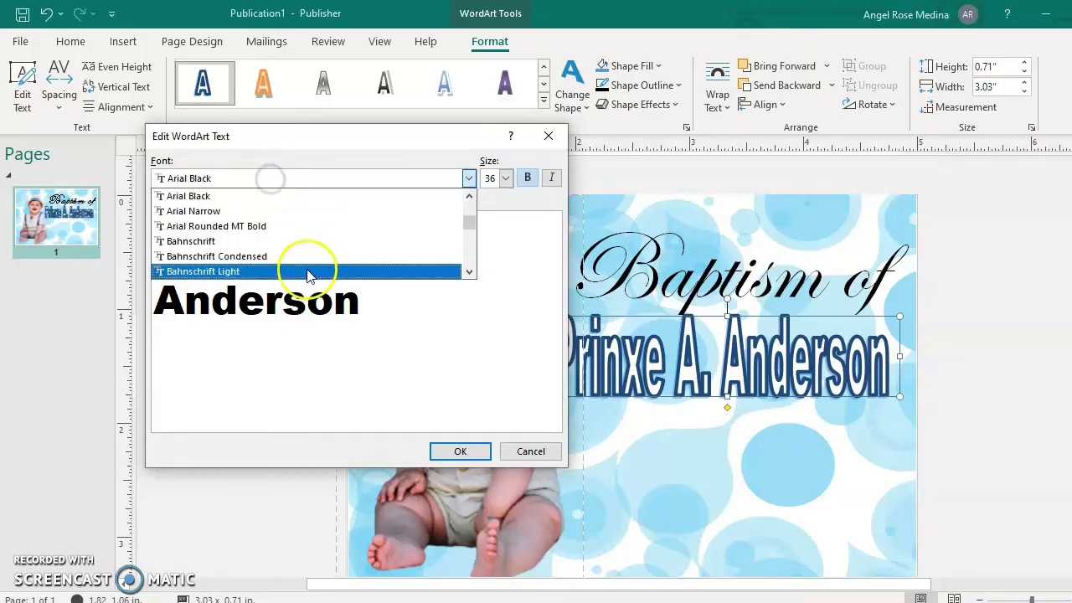
scroll(309, 275, down, 3)
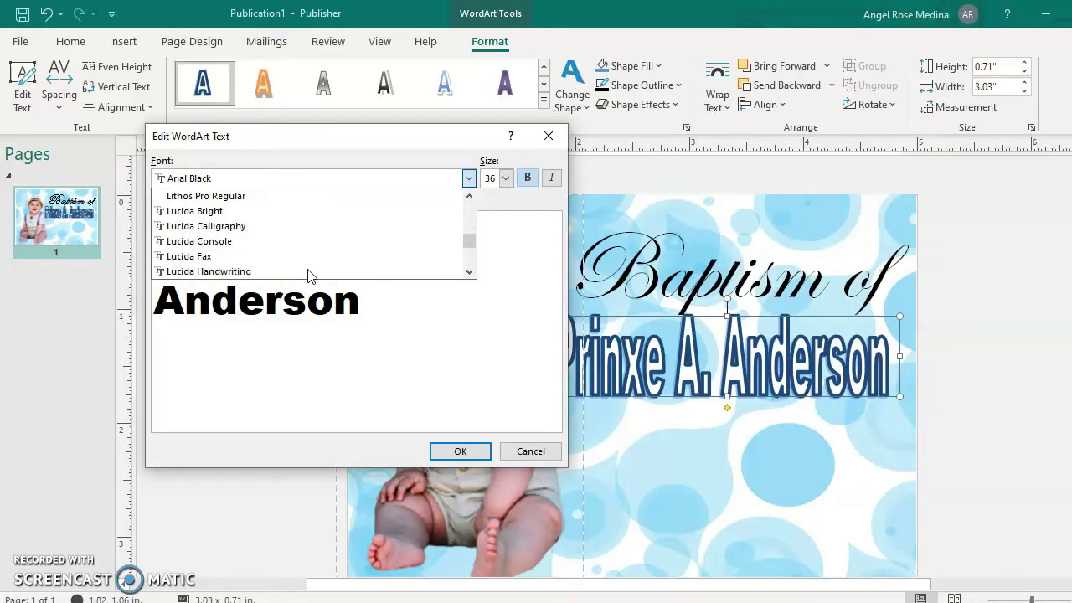
scroll(309, 276, down, 1)
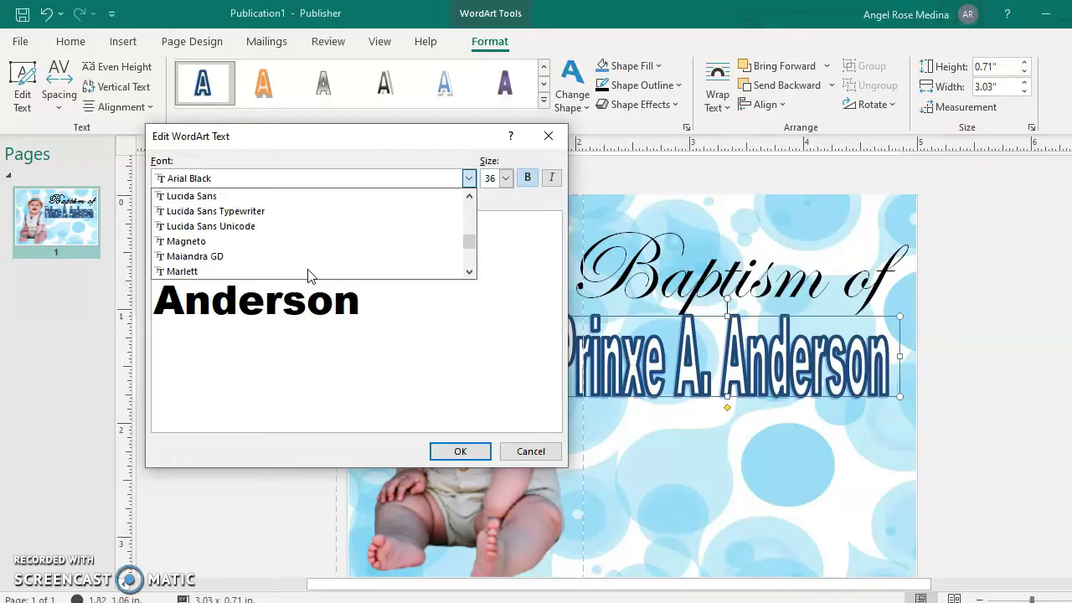
scroll(292, 268, down, 1)
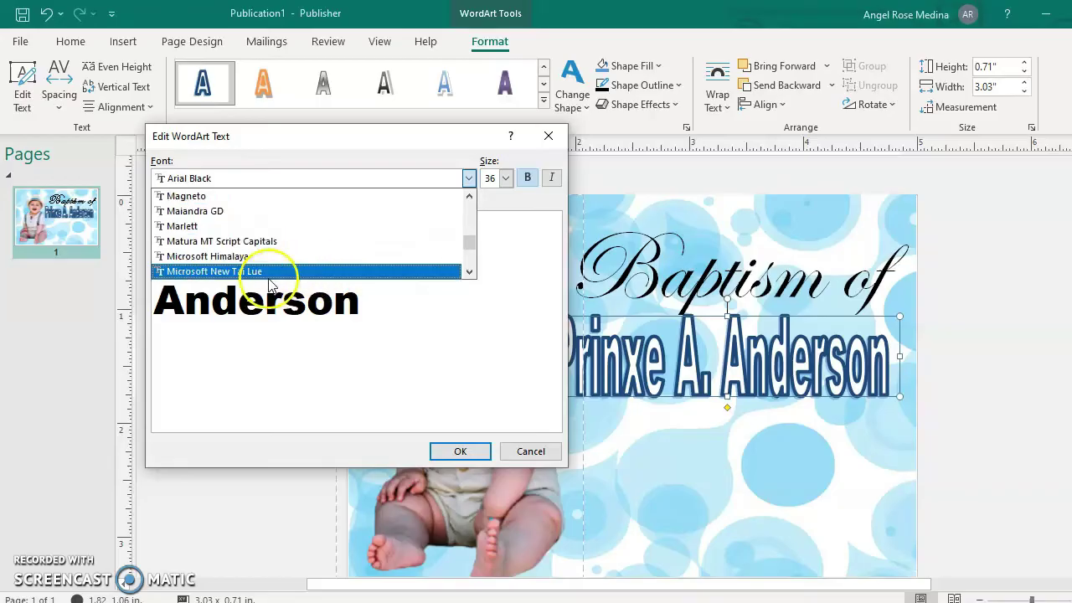
scroll(268, 279, down, 6)
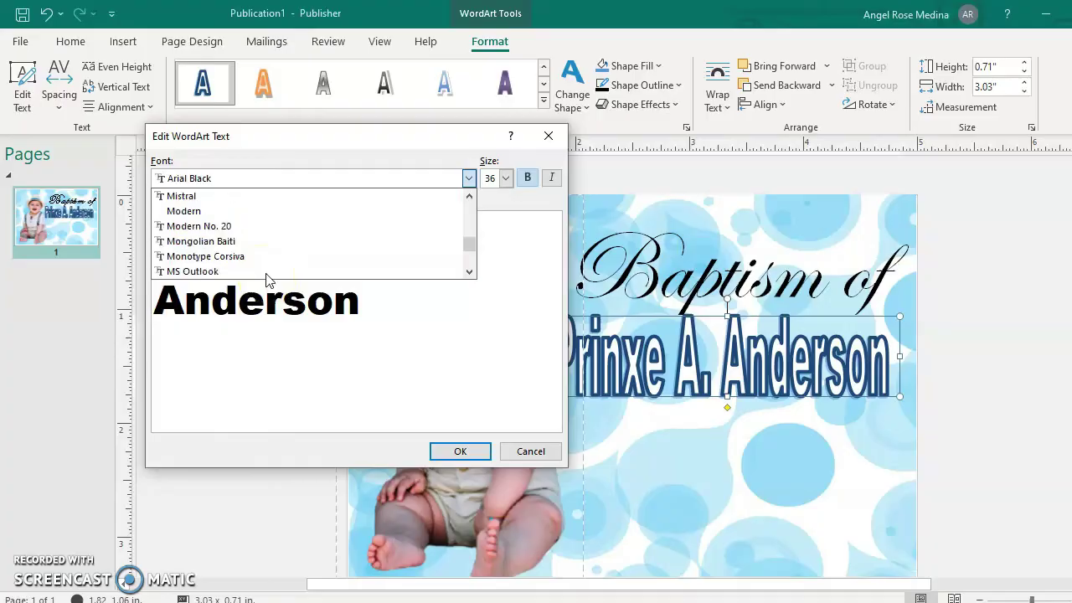
scroll(268, 279, down, 1)
click(228, 194)
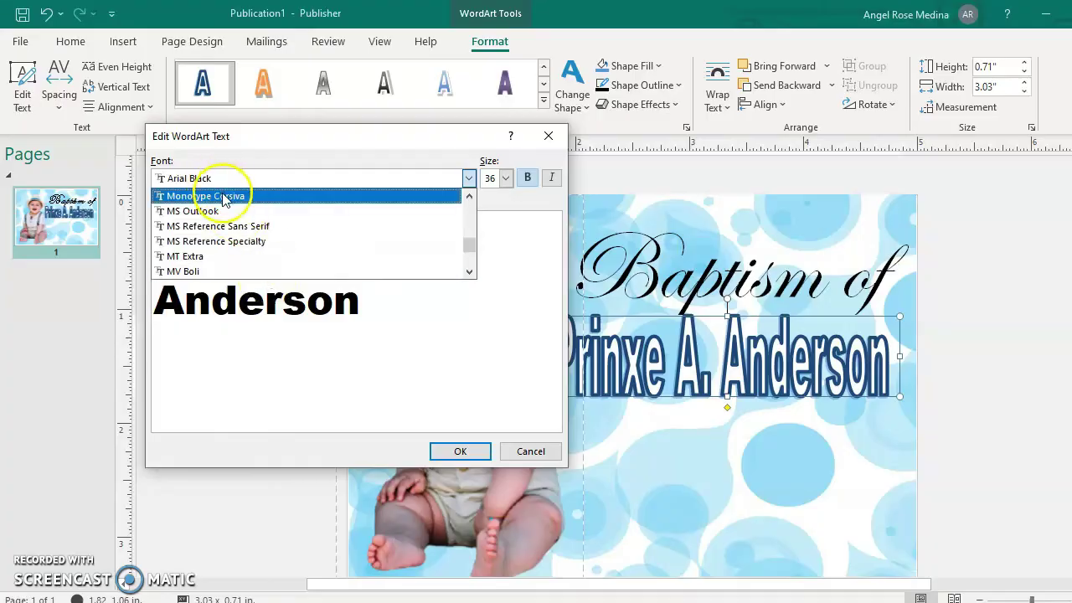
click(460, 451)
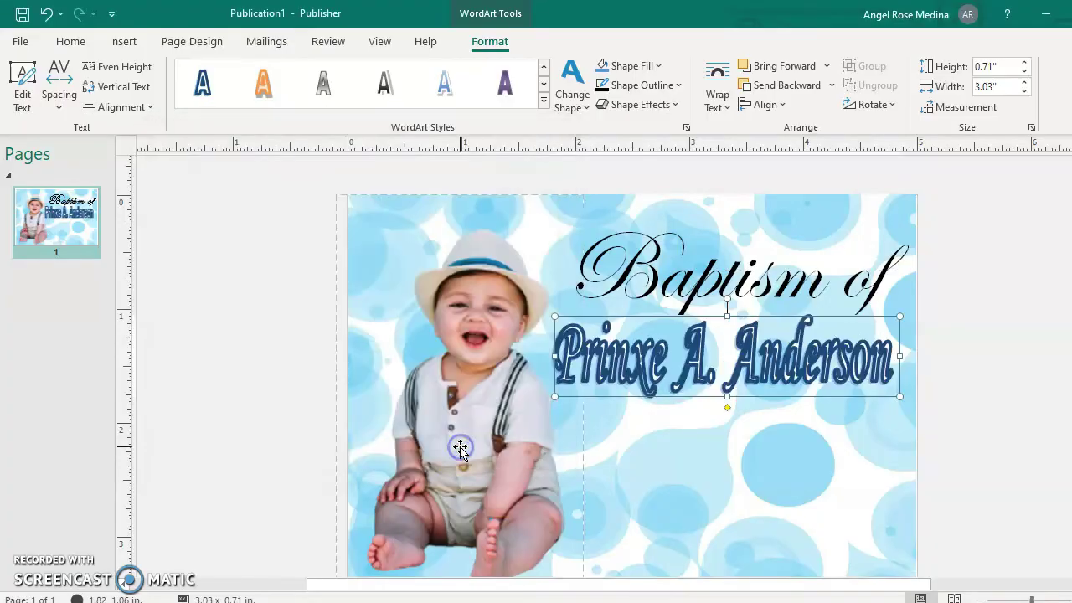
Give the name letters a ½ pt outline and a black fill.
click(676, 85)
mouse_move(722, 366)
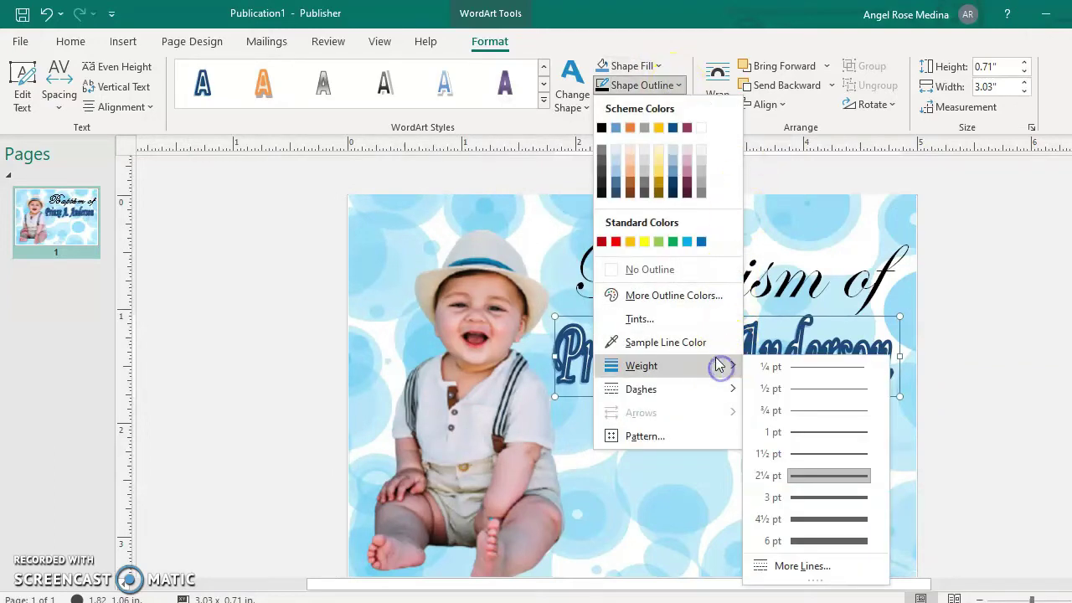
click(827, 389)
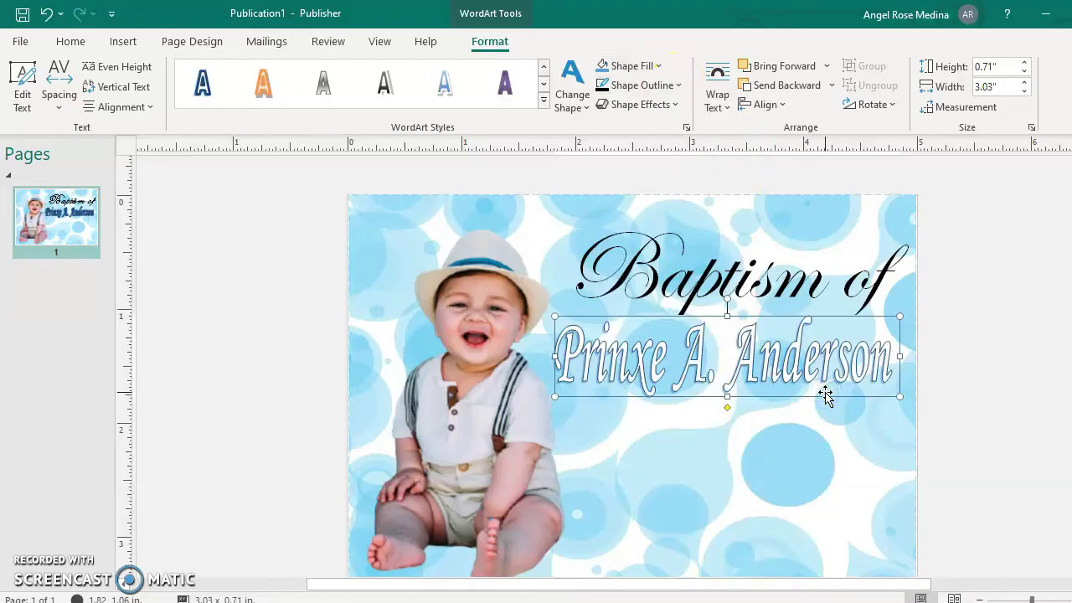
click(666, 67)
click(602, 108)
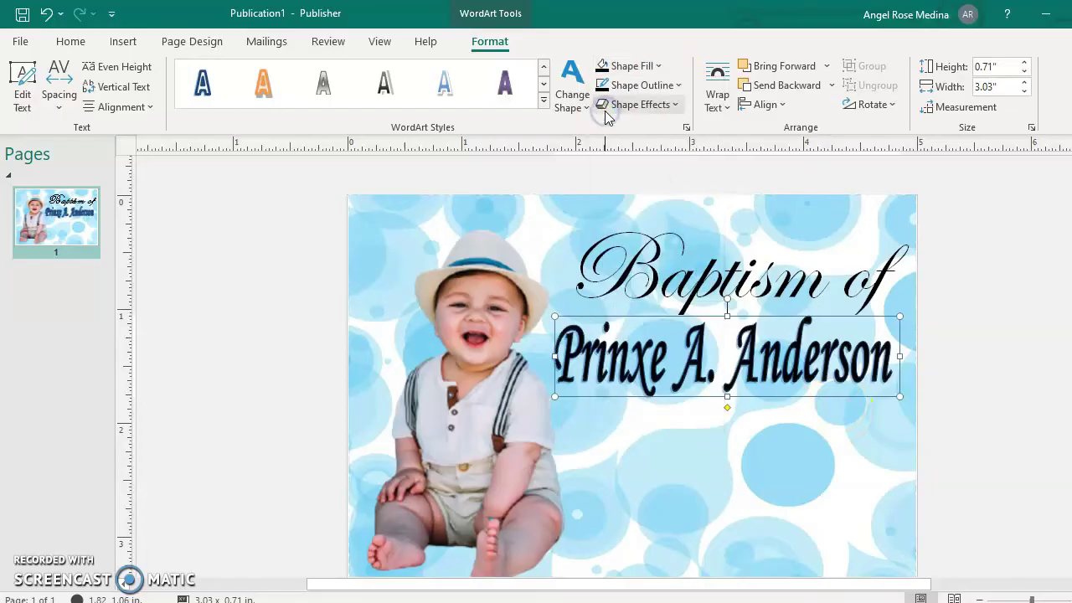
Change the name's outline to yellow and widen its box to about 3.11 inches.
click(677, 85)
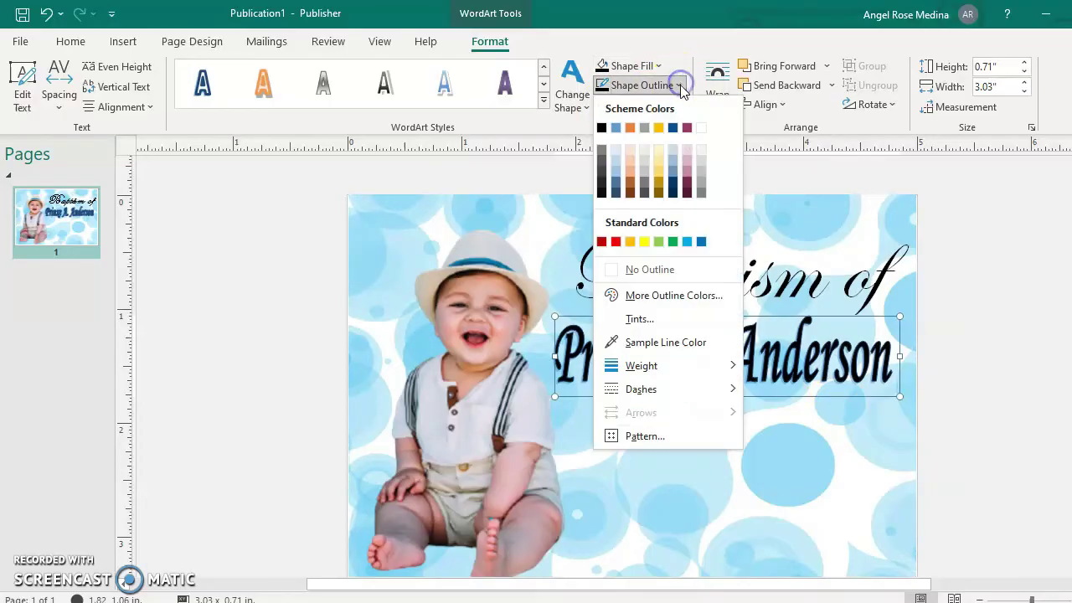
click(644, 242)
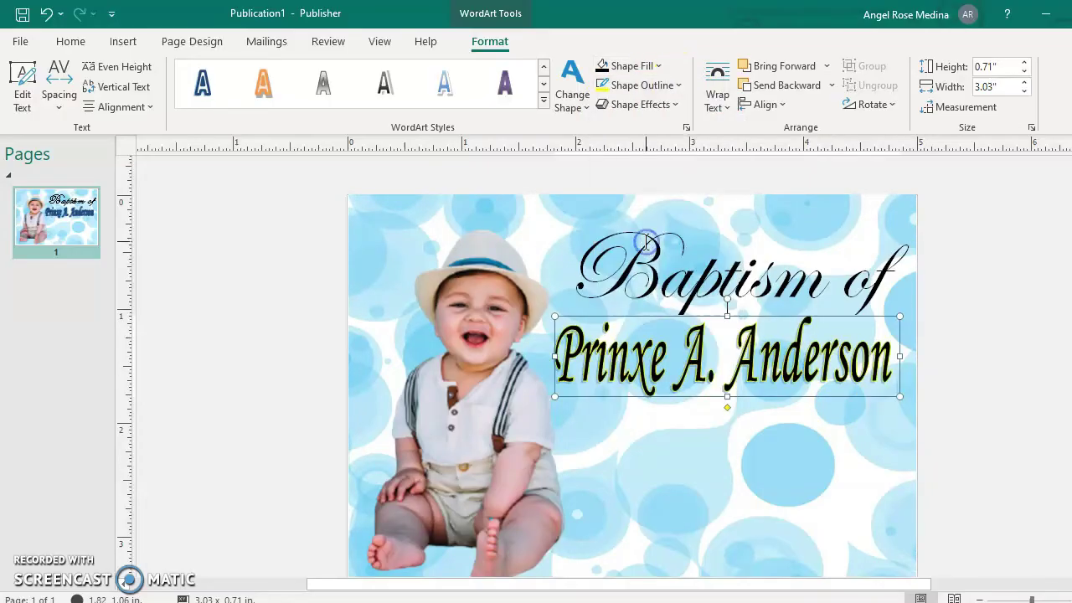
click(1001, 342)
click(644, 359)
click(645, 359)
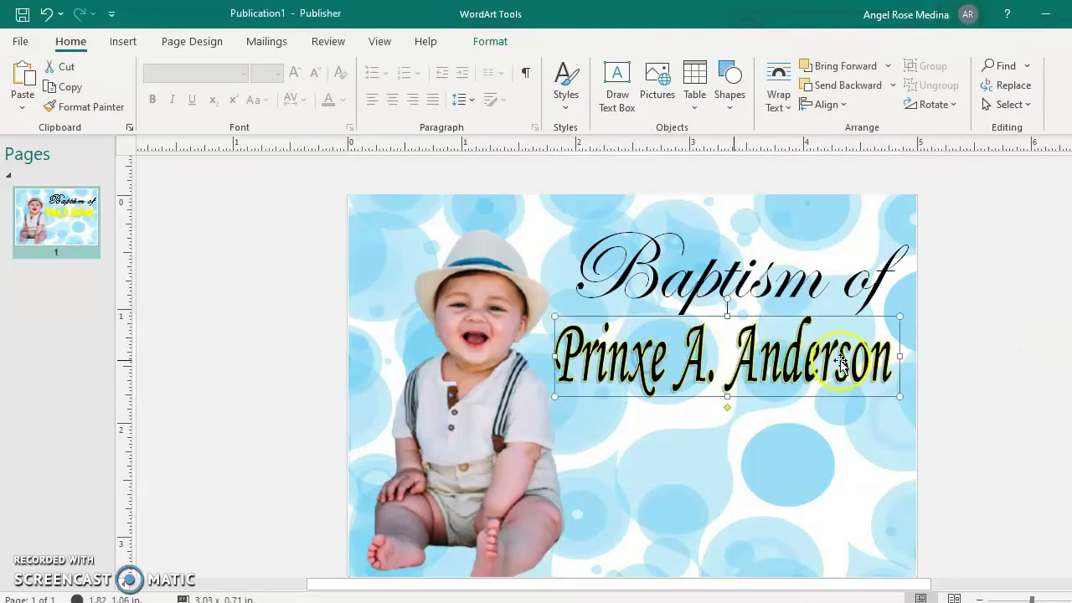
drag(894, 356, 904, 356)
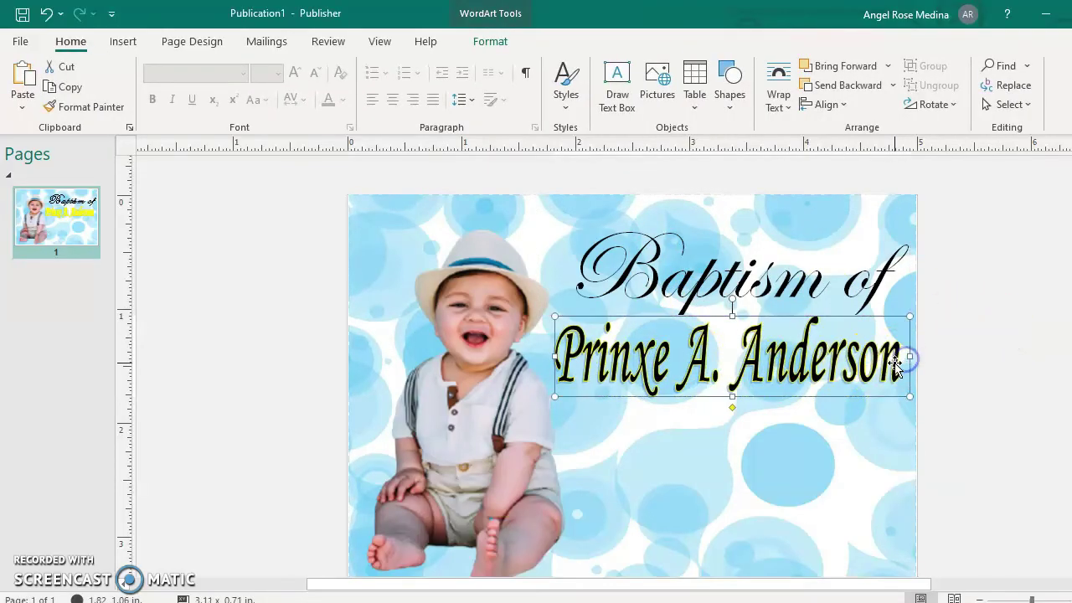
click(679, 435)
scroll(703, 411, down, 1)
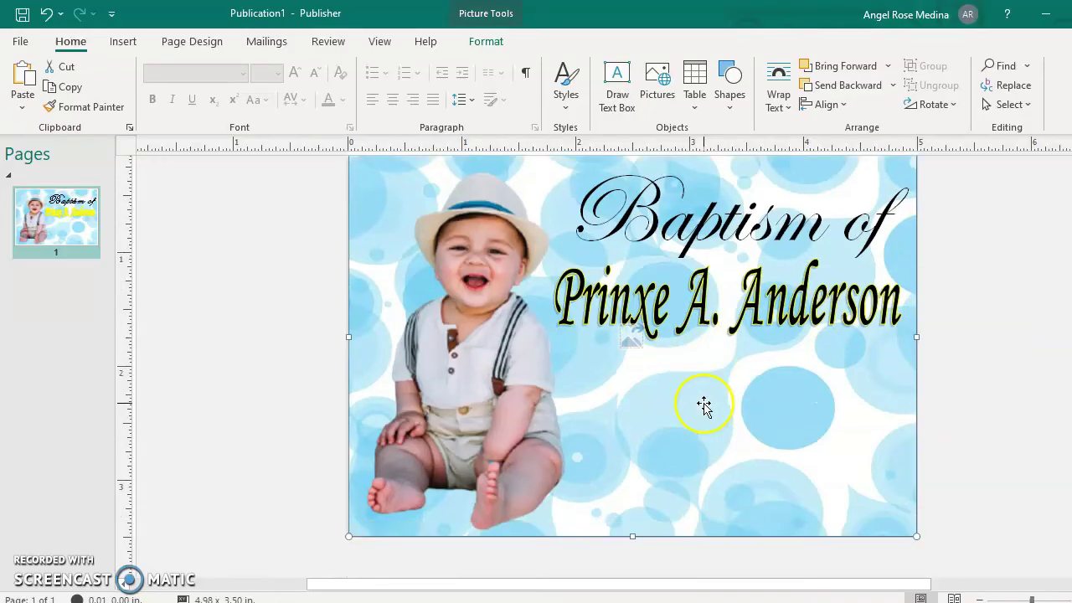
Draw a text box below the name holding the date 'May 21,2021', centred.
click(127, 43)
click(573, 99)
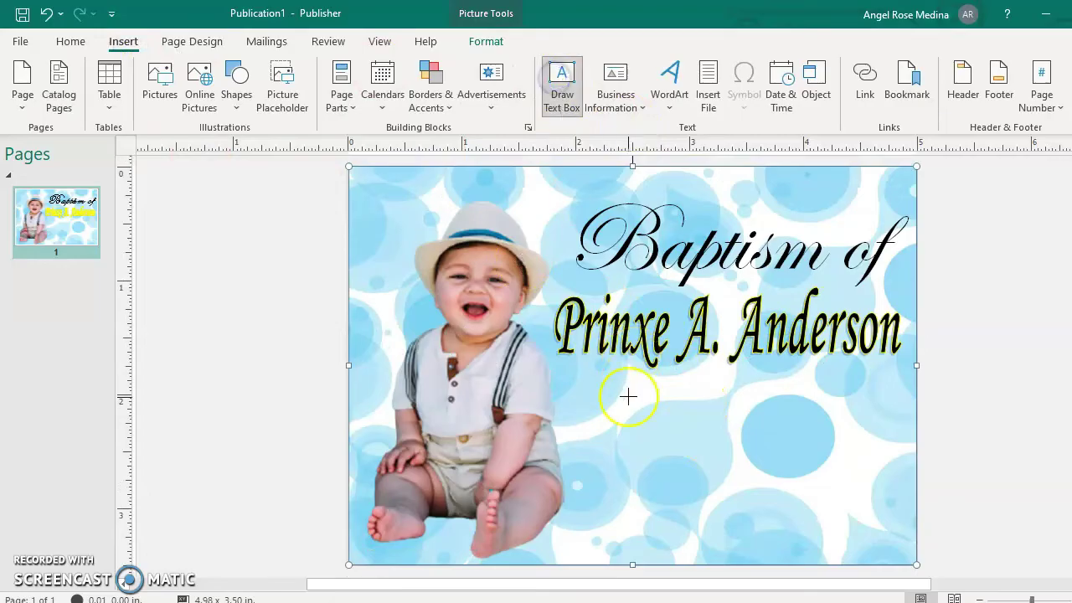
mouse_move(591, 375)
mouse_down()
mouse_move(610, 399)
mouse_move(882, 442)
mouse_up()
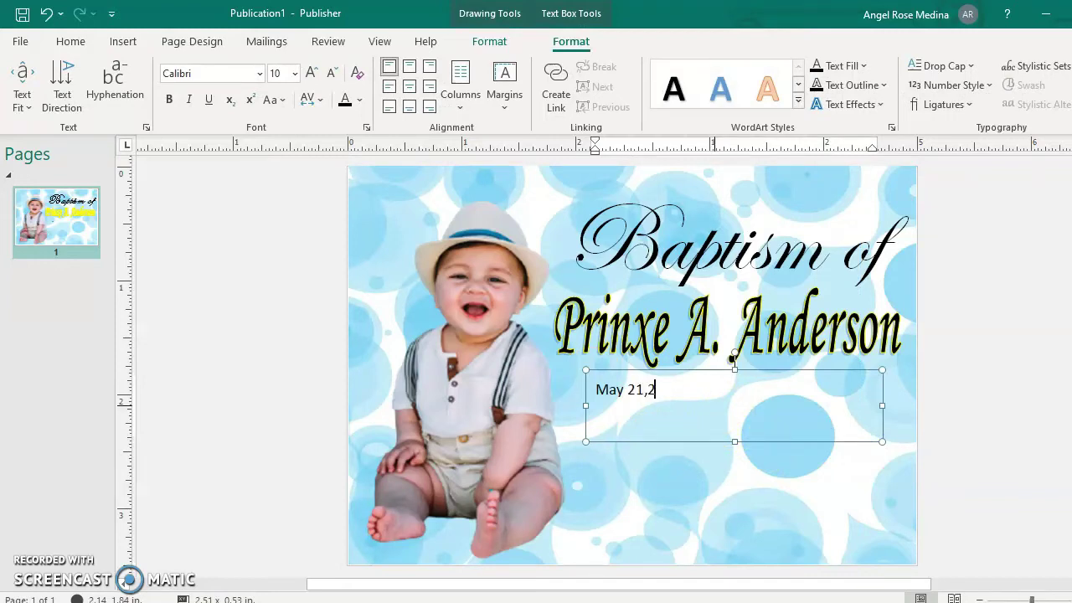
drag(703, 392, 594, 384)
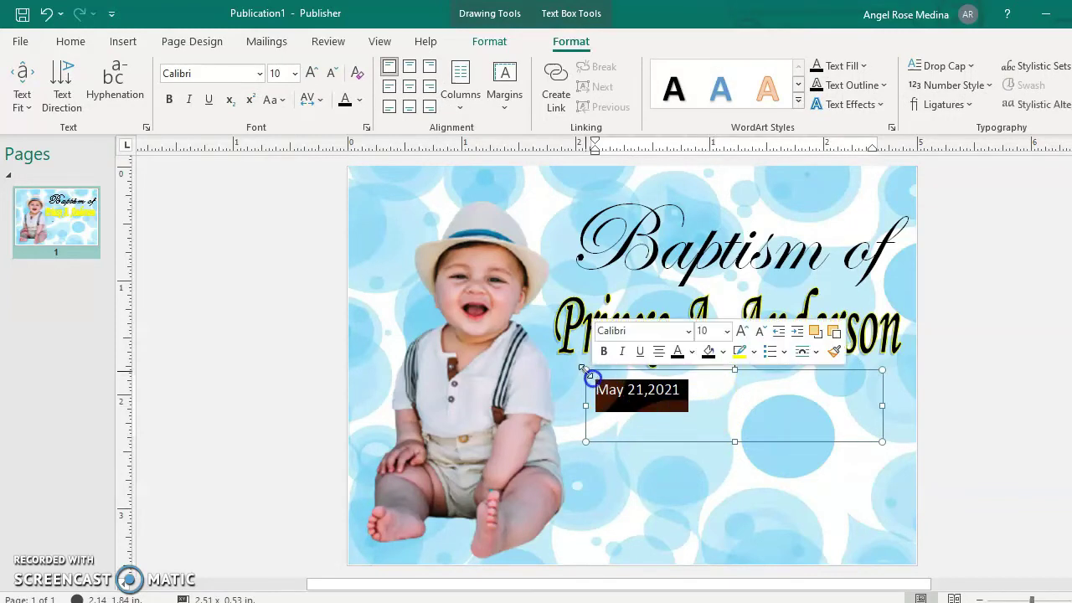
click(409, 66)
Set the date text in Brush Script MT.
click(260, 73)
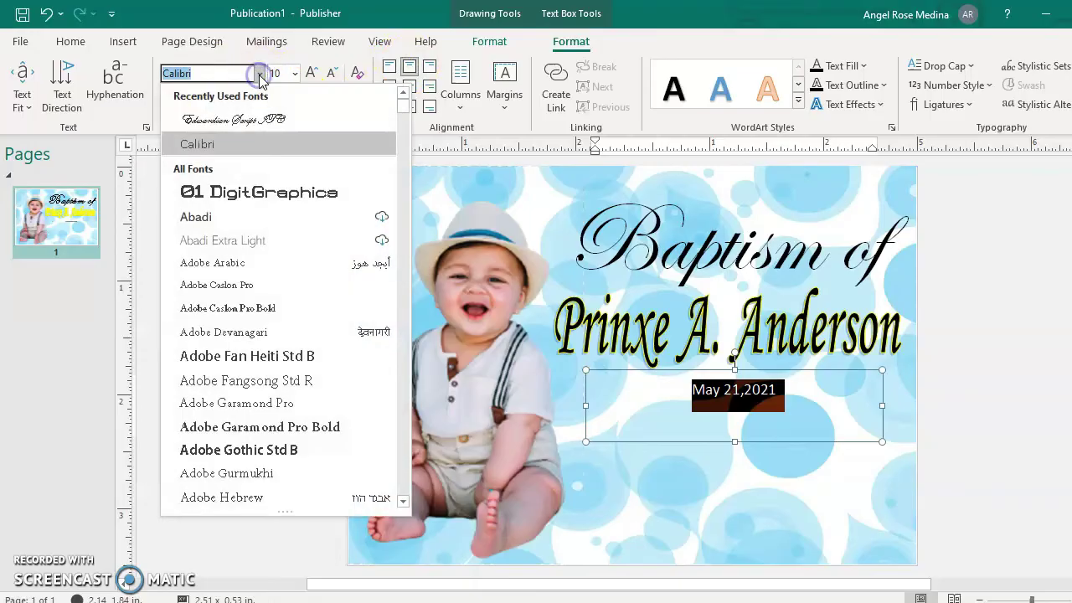
scroll(256, 348, down, 5)
scroll(251, 351, down, 8)
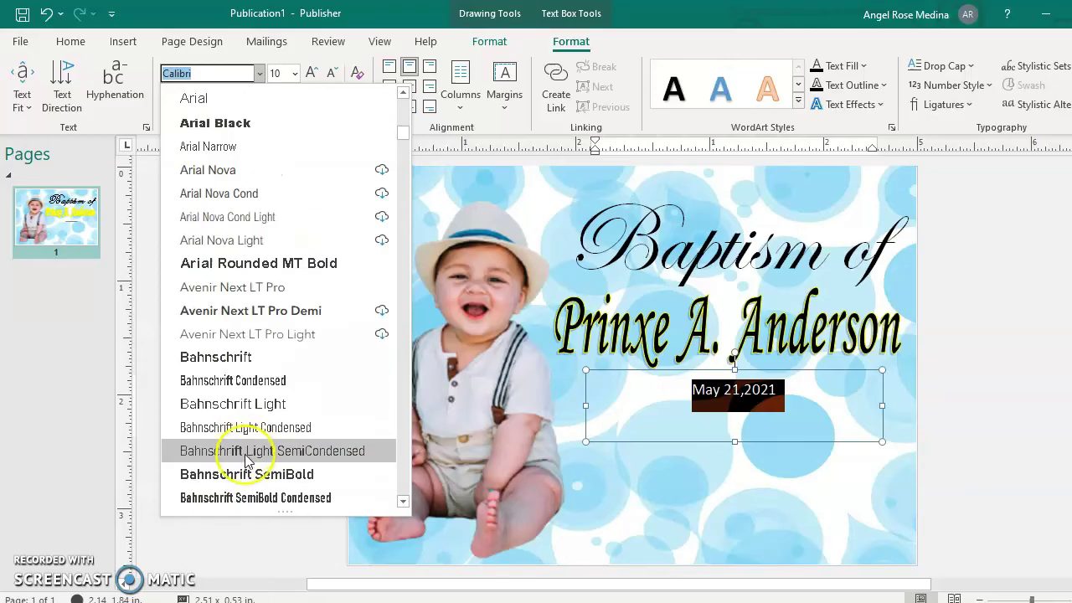
click(259, 264)
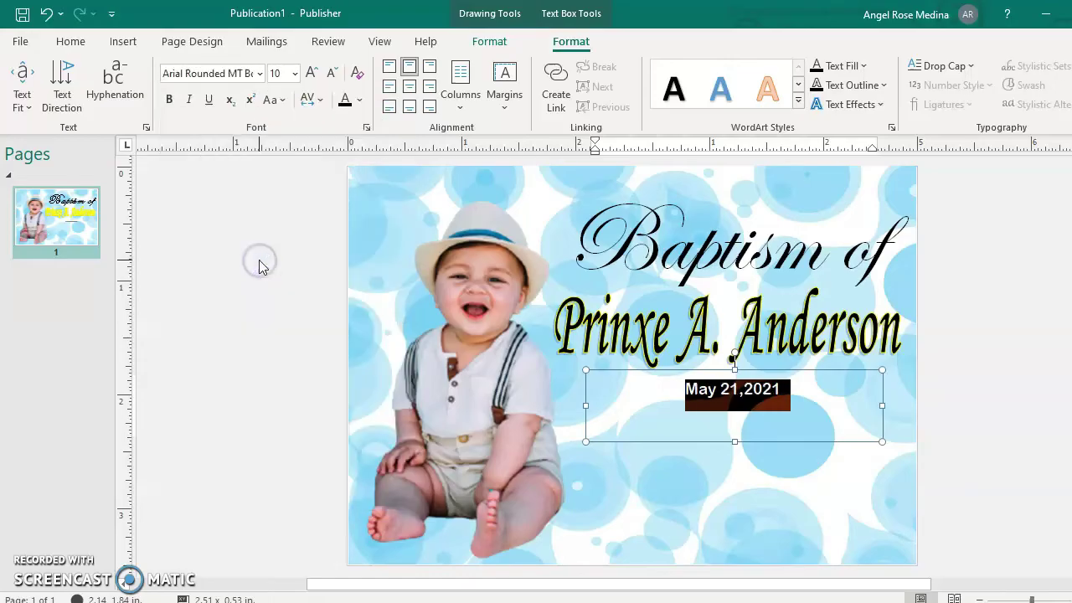
click(225, 75)
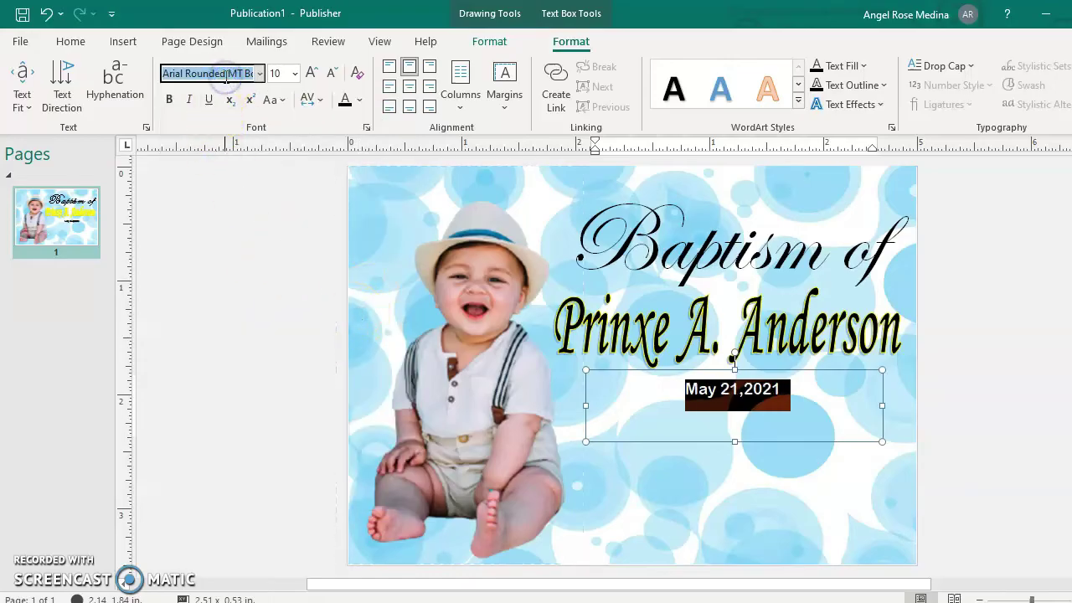
text(Brush Script MT)
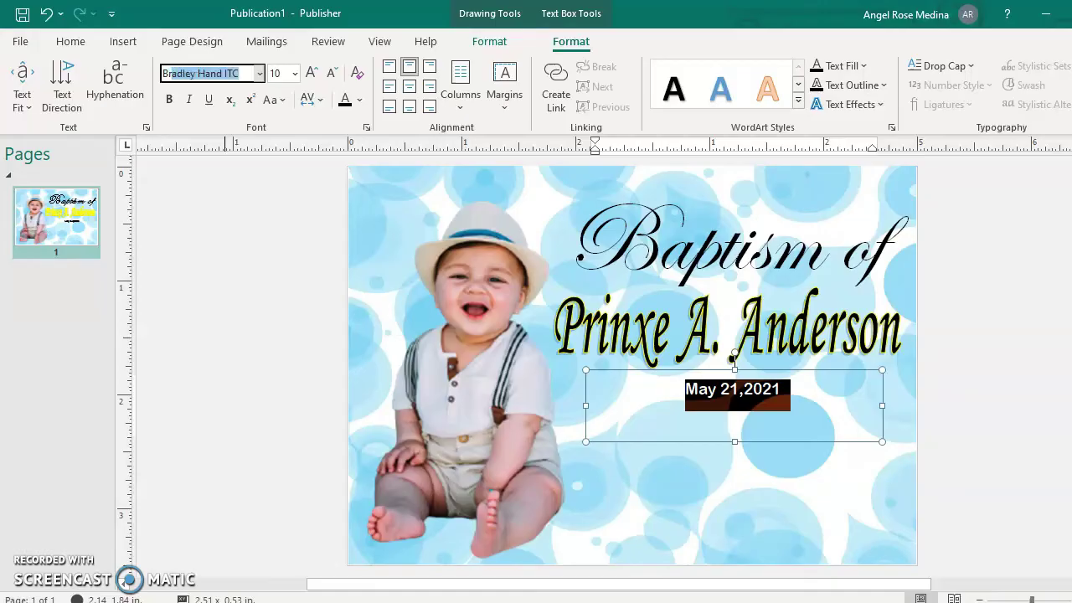
key(Return)
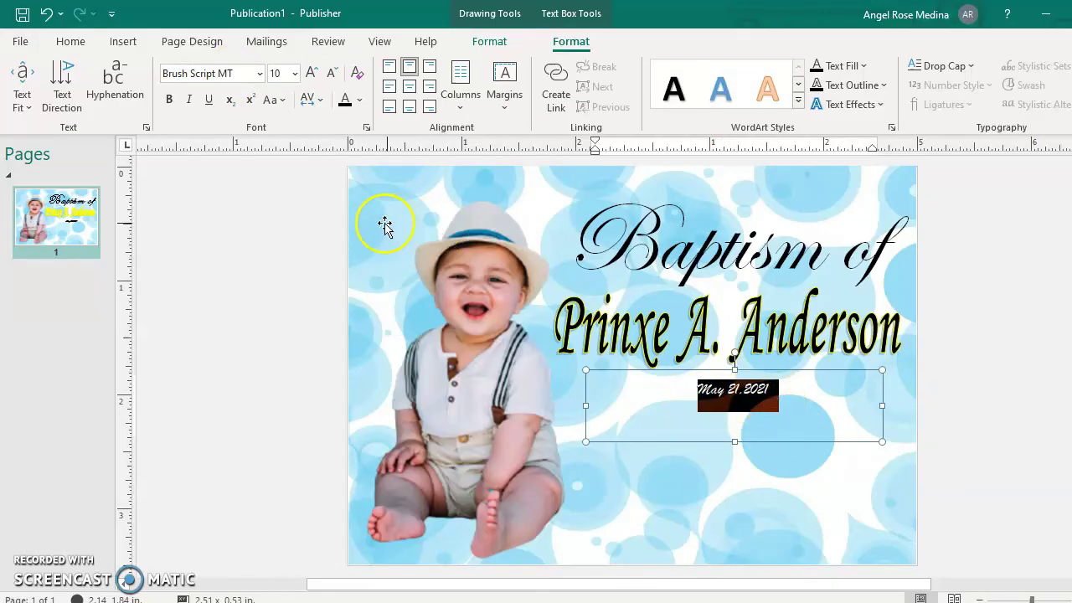
Enlarge the date to 12 pt and append ' at St. Raphael Church' to it.
click(284, 73)
text(12)
key(Return)
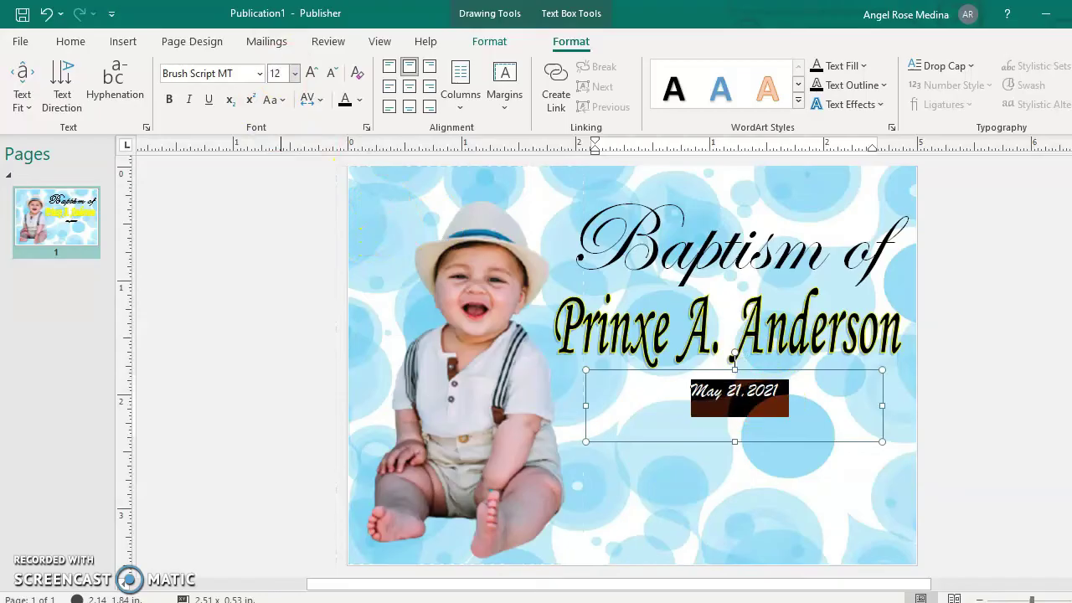
click(772, 426)
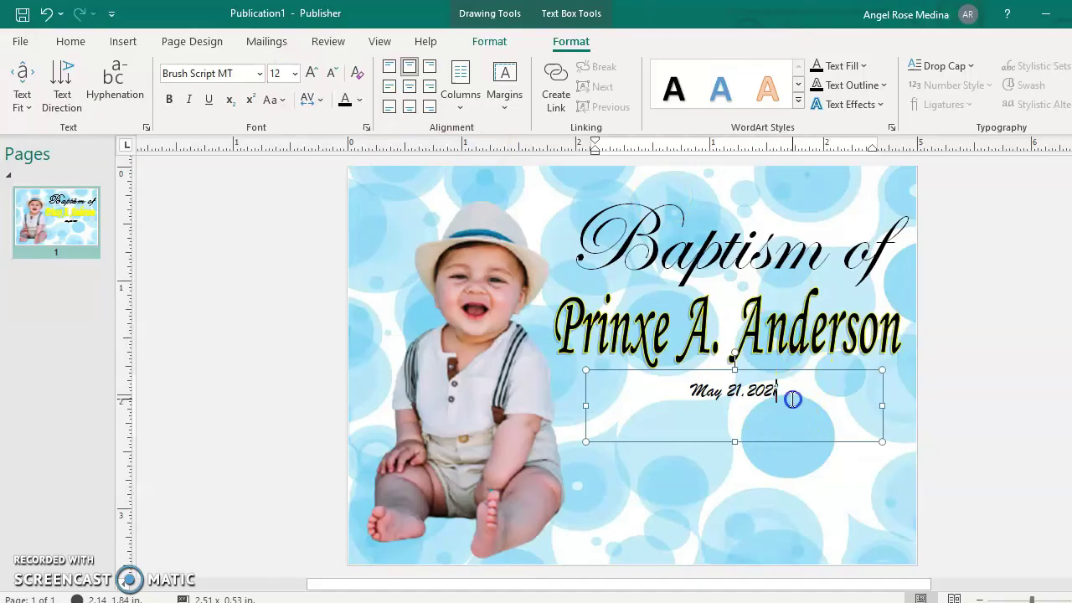
text(at )
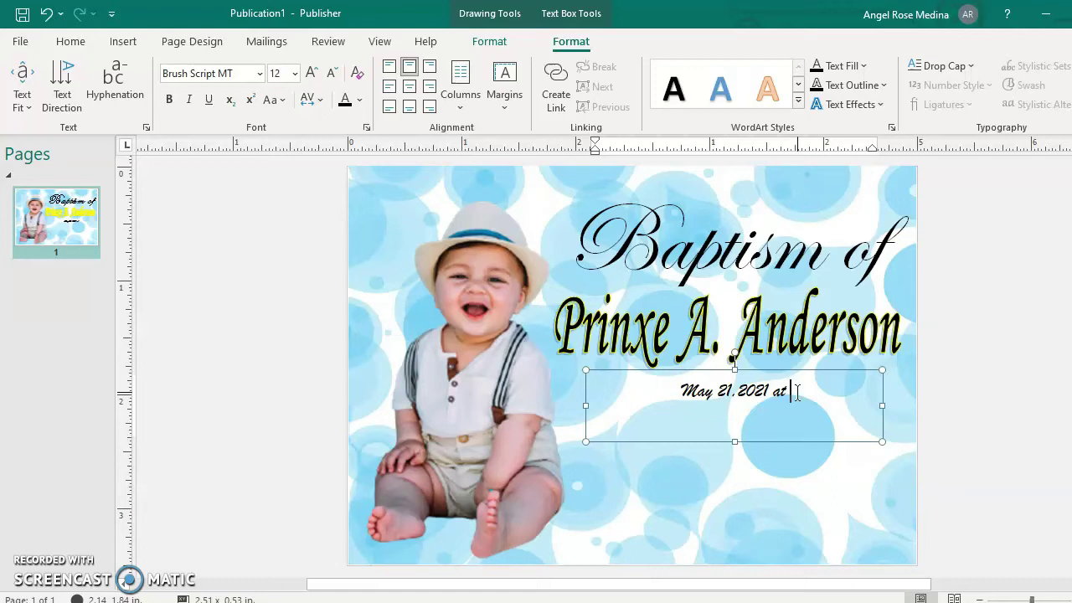
text(8)
text(t)
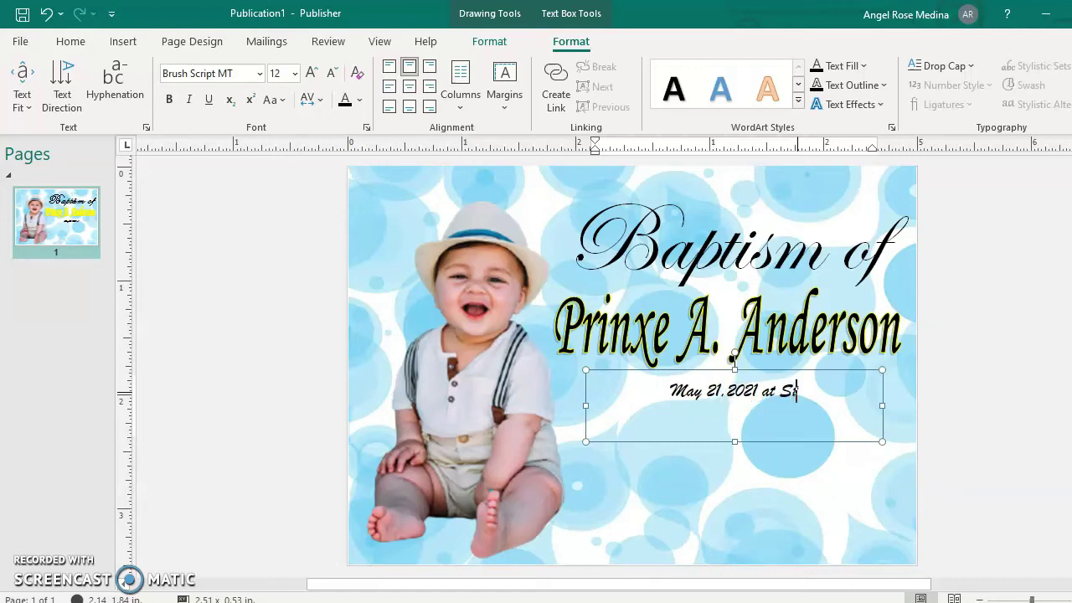
text(. Rapha)
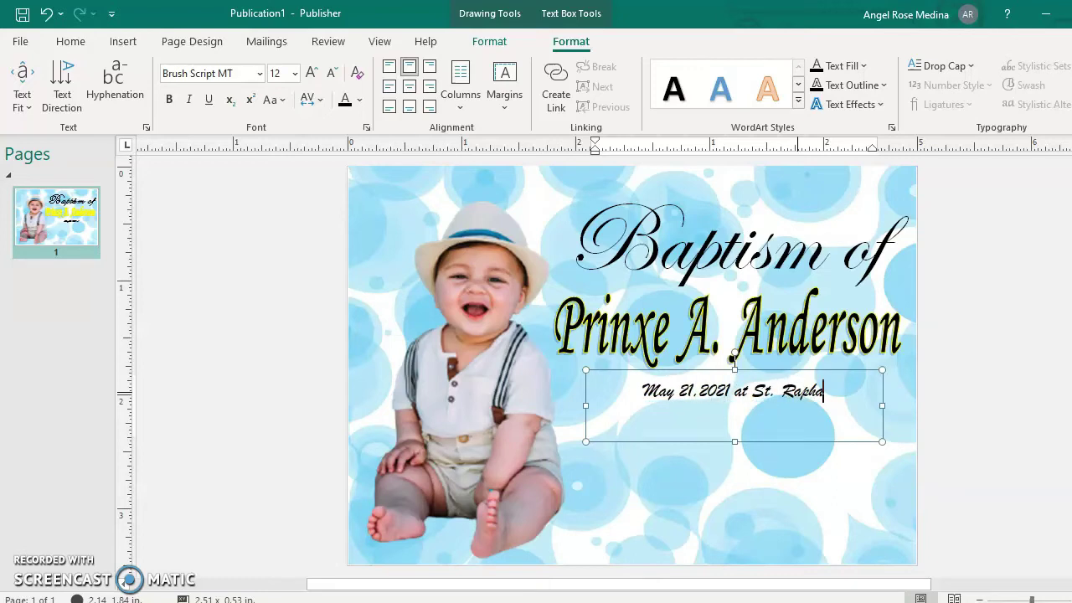
text(el Church)
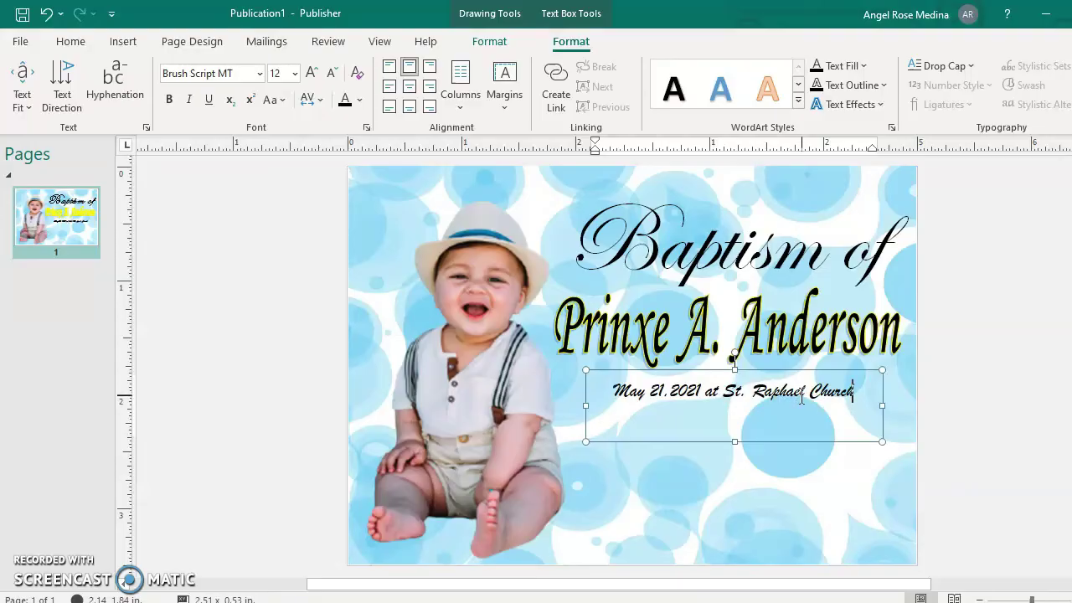
Resize the date text box to fit its single line.
click(742, 452)
click(765, 411)
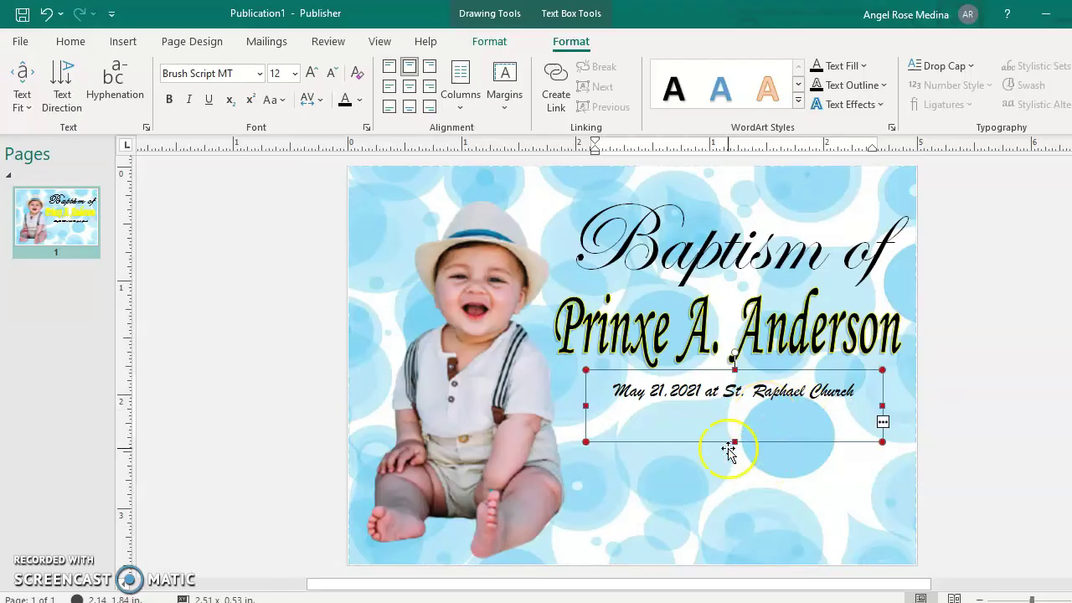
drag(729, 450, 742, 478)
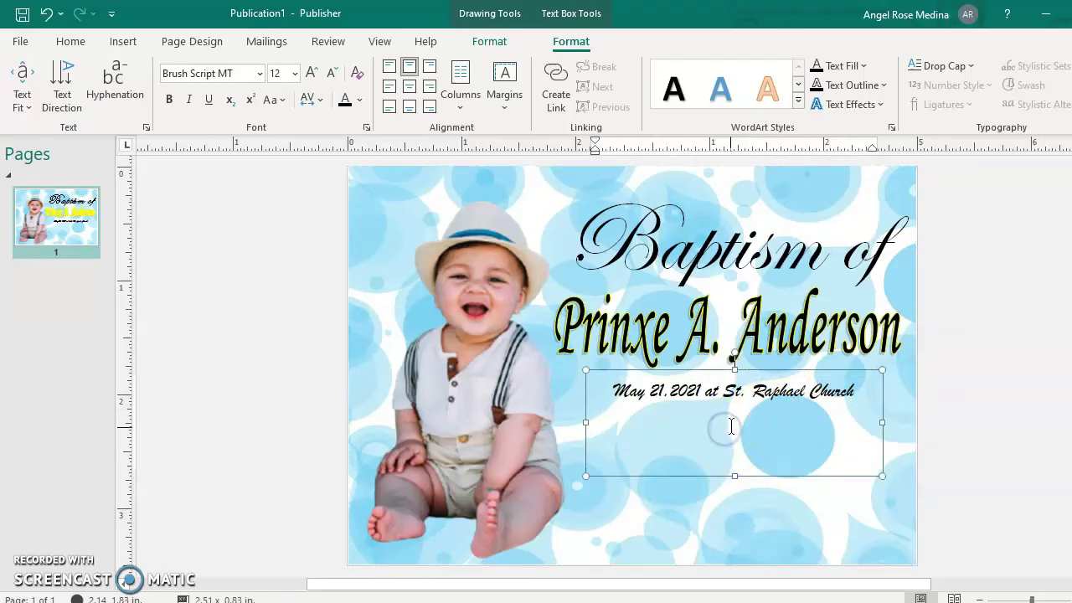
click(731, 427)
drag(731, 472, 737, 420)
click(662, 469)
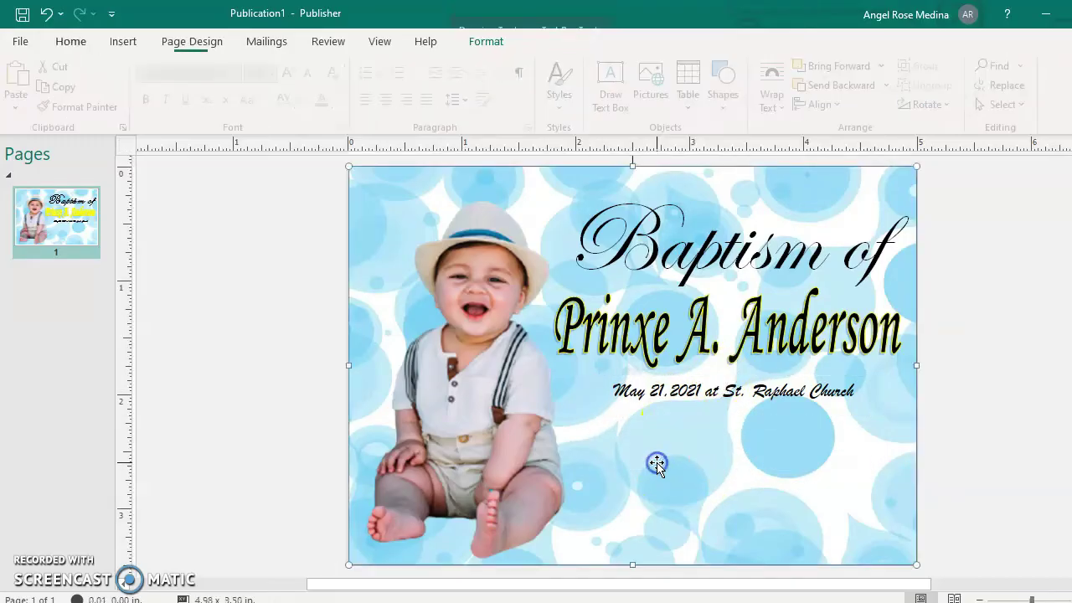
Add a text box under the date reading 'Reception will follow at Anderson's Residence' on one line.
click(123, 41)
click(562, 77)
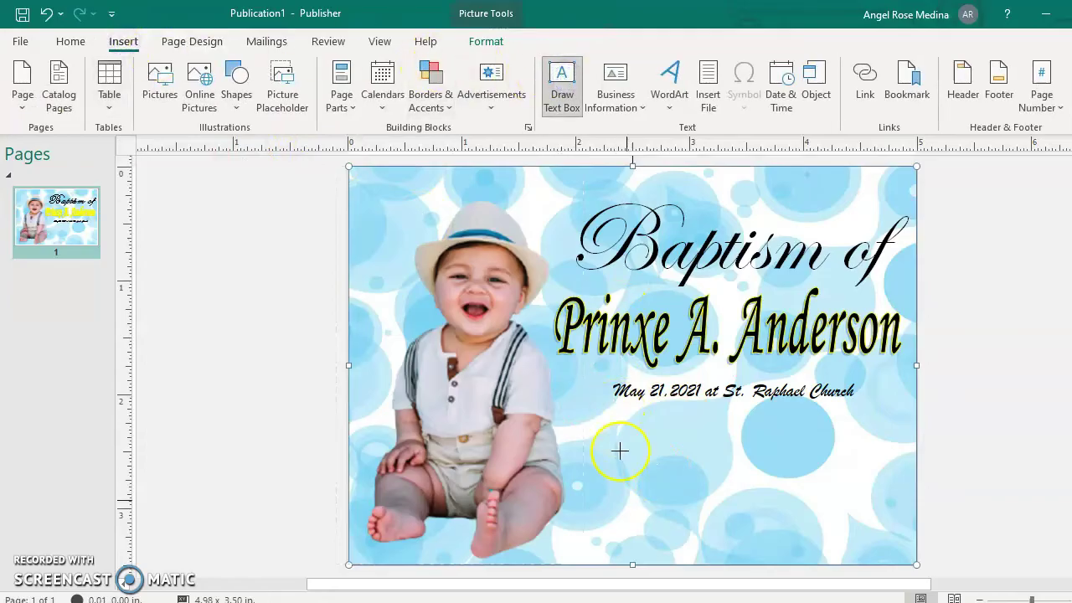
drag(587, 420, 893, 506)
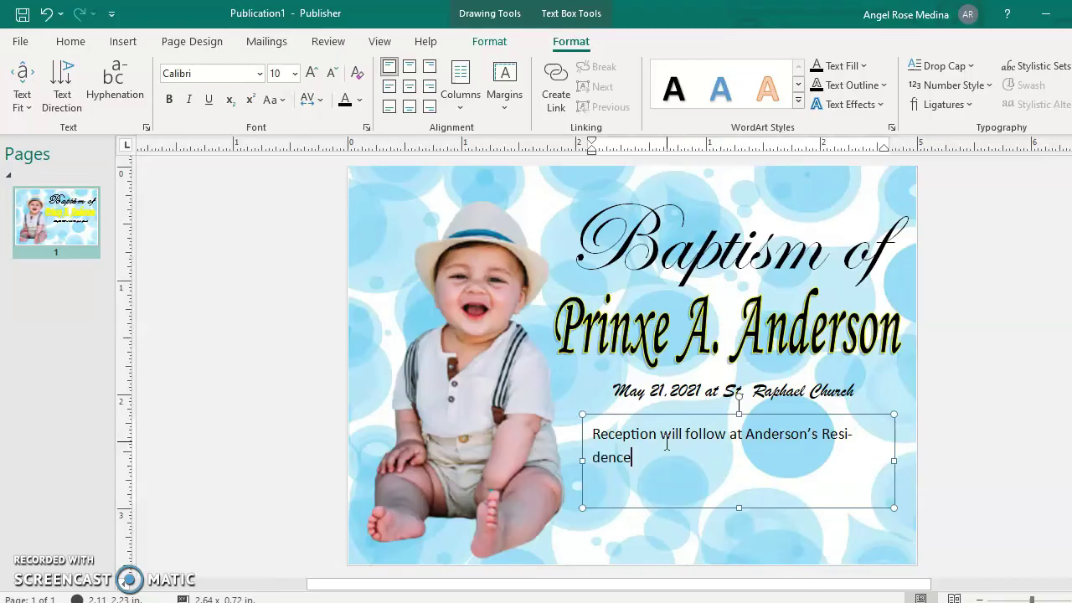
drag(893, 461, 912, 463)
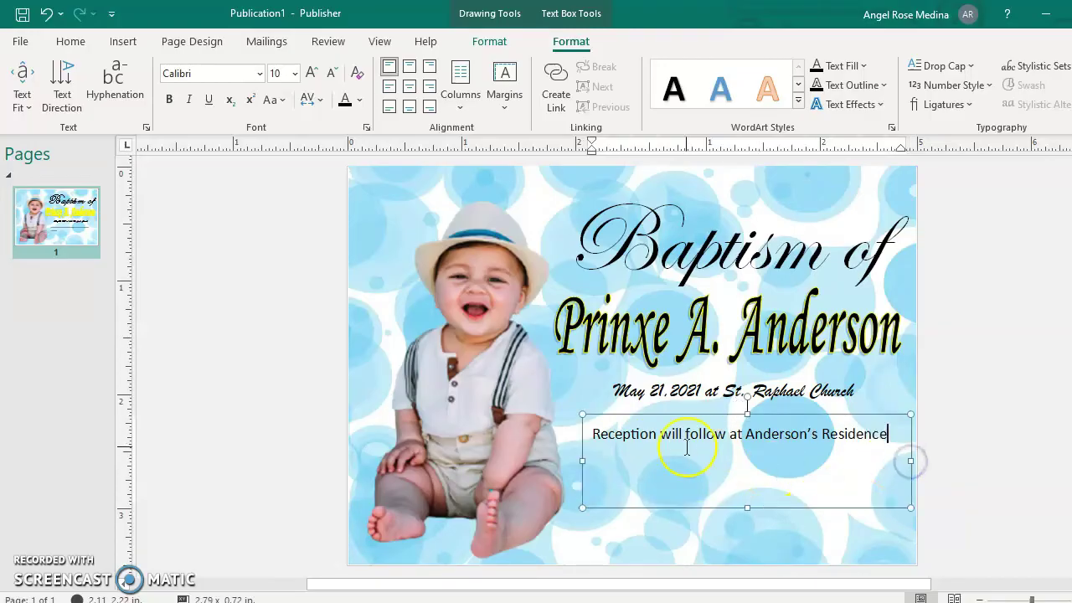
click(983, 410)
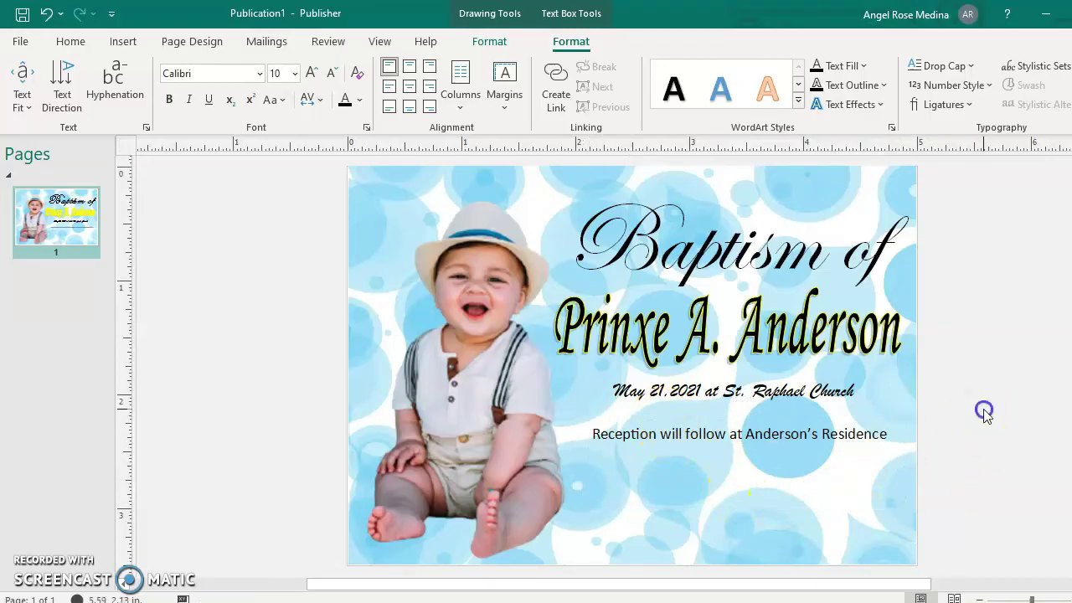
click(738, 431)
click(888, 436)
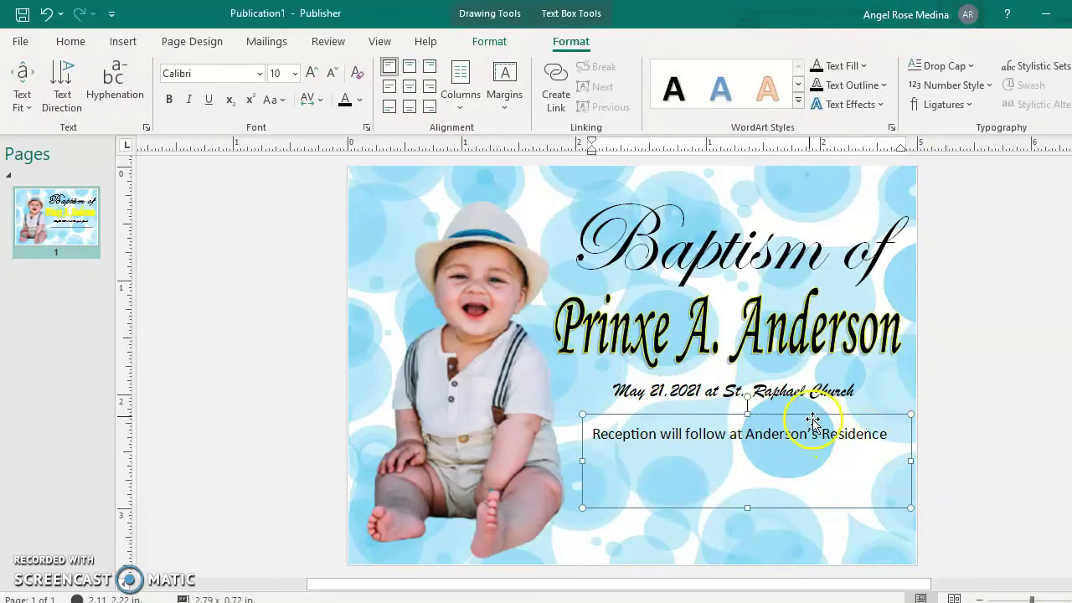
click(956, 332)
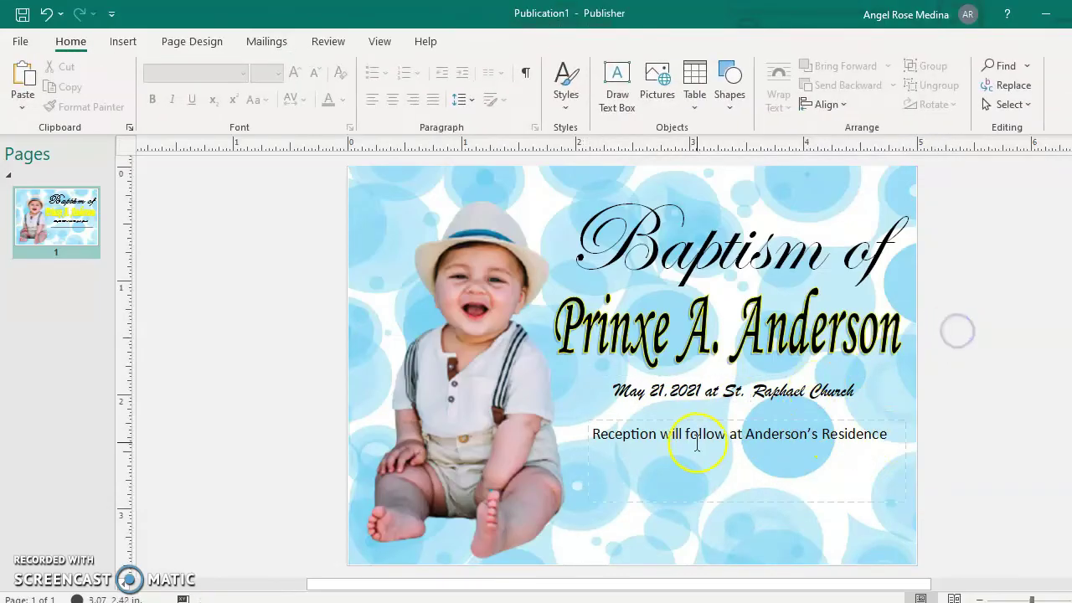
click(133, 41)
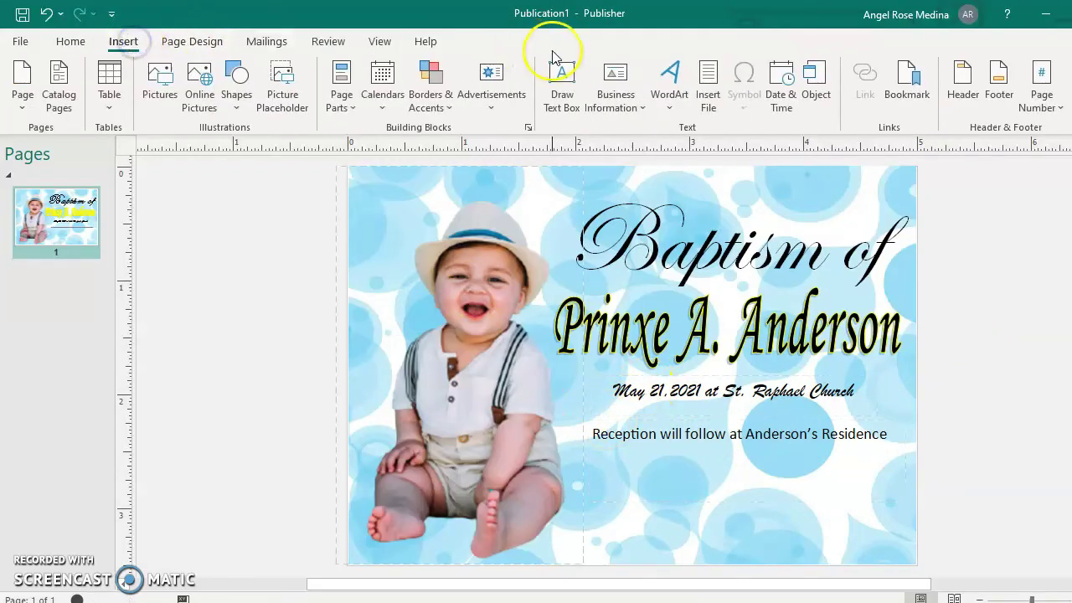
Draw a blank text box in the space under the reception note.
click(565, 90)
mouse_move(582, 462)
mouse_down()
mouse_move(606, 508)
mouse_move(897, 546)
mouse_move(914, 564)
mouse_up()
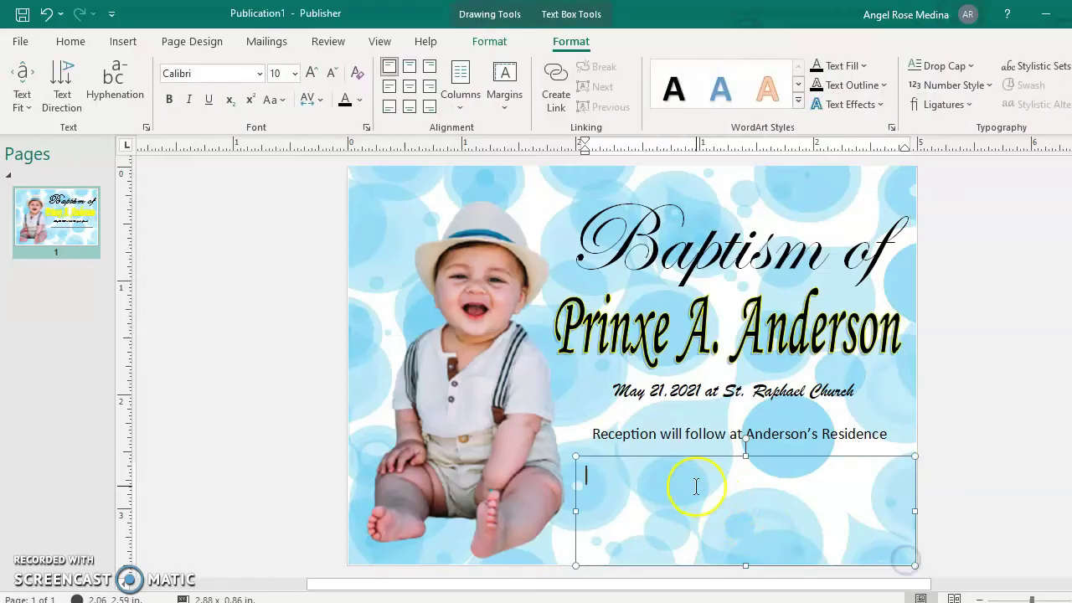
click(744, 566)
click(698, 506)
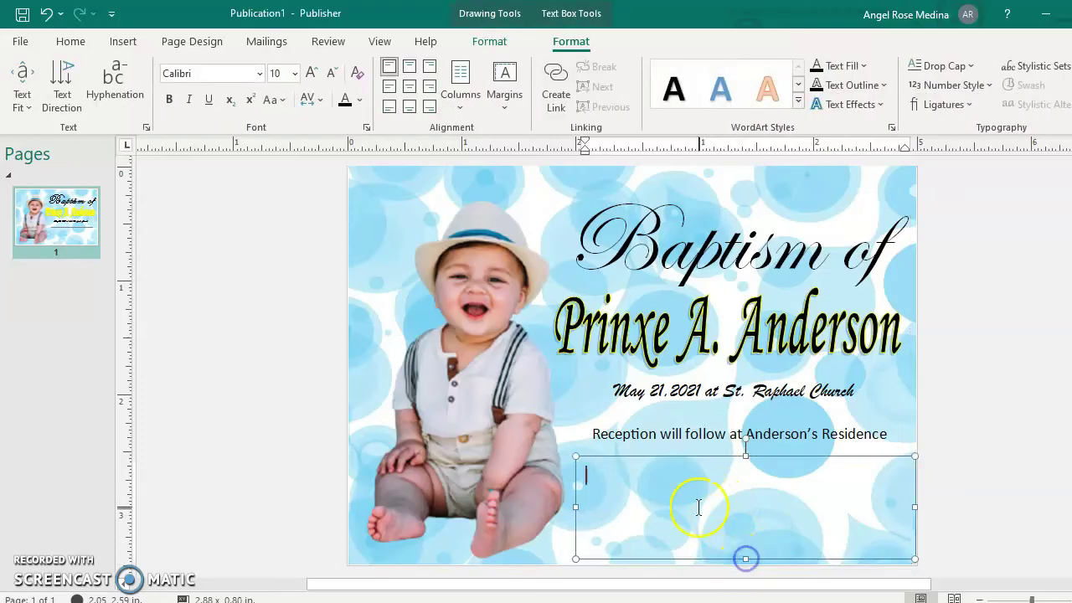
click(689, 451)
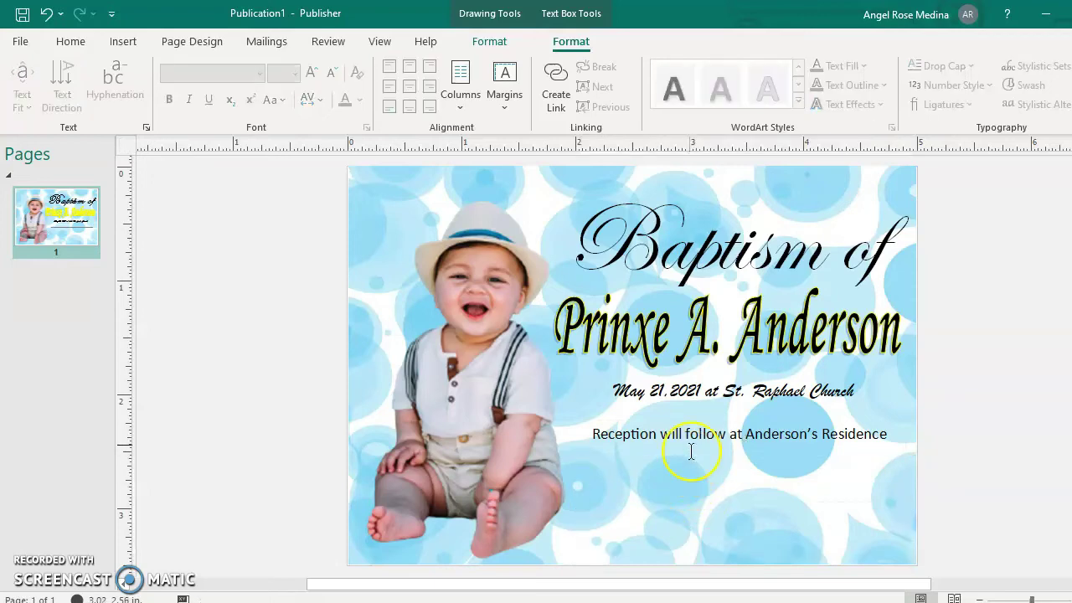
click(125, 43)
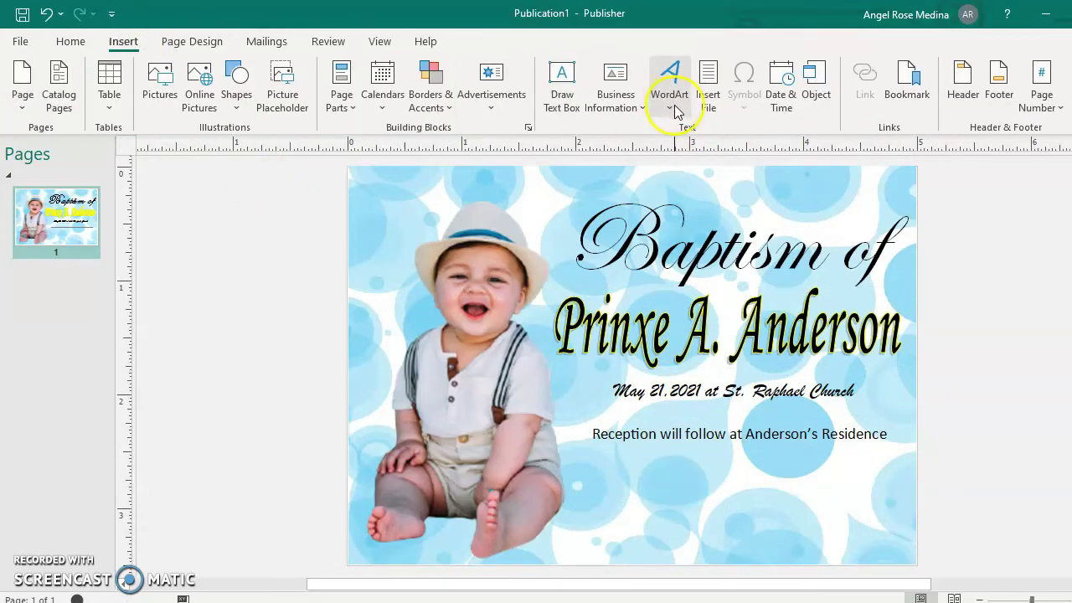
Insert a White Outline Blue WordArt reading 'Ninang Angel'.
click(675, 112)
click(753, 222)
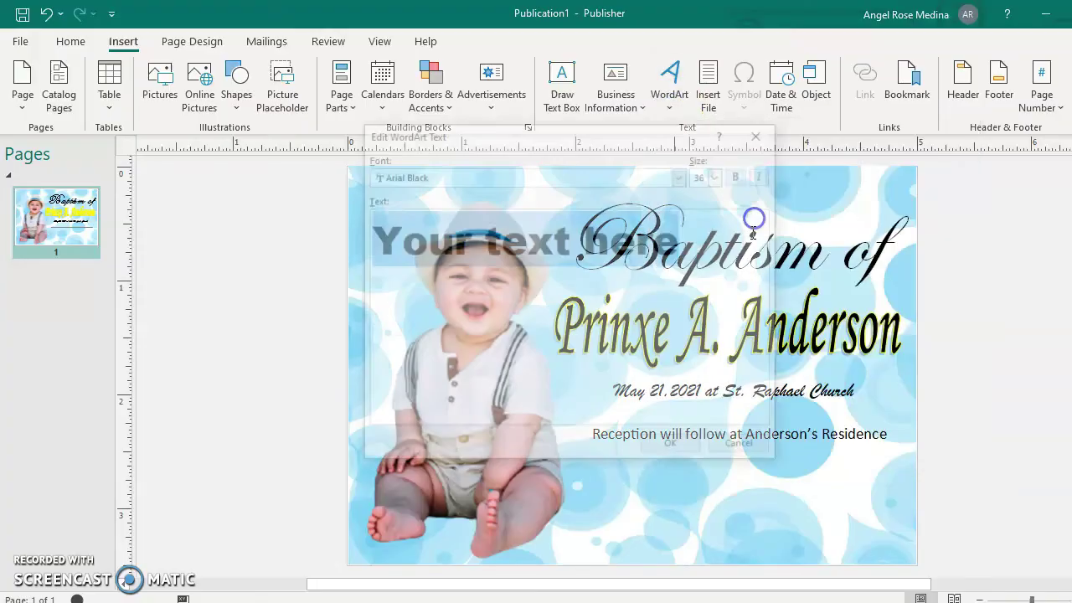
text(Ninang )
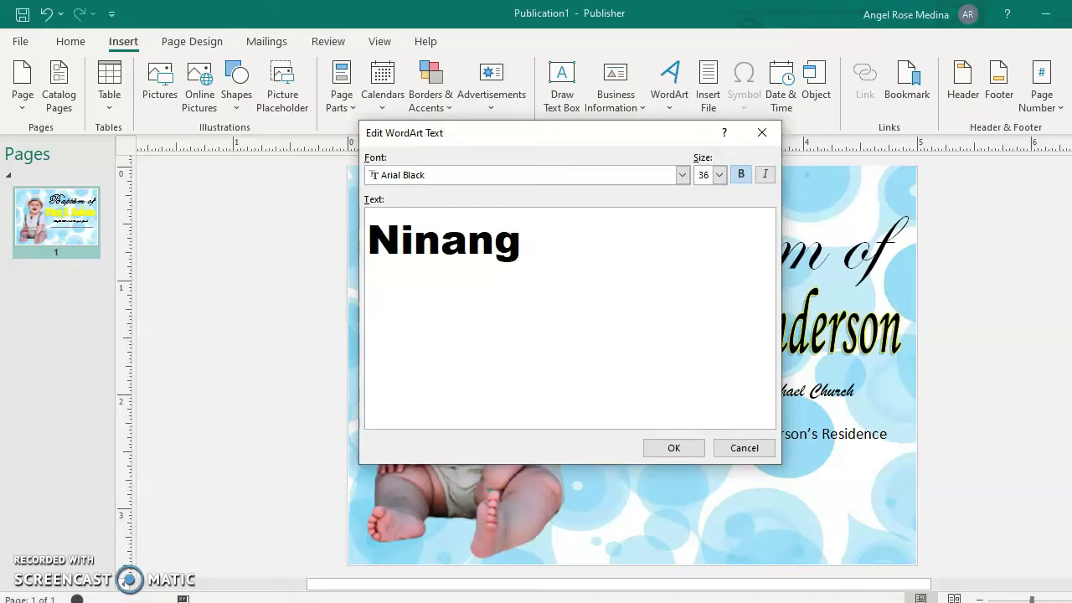
text(Angel)
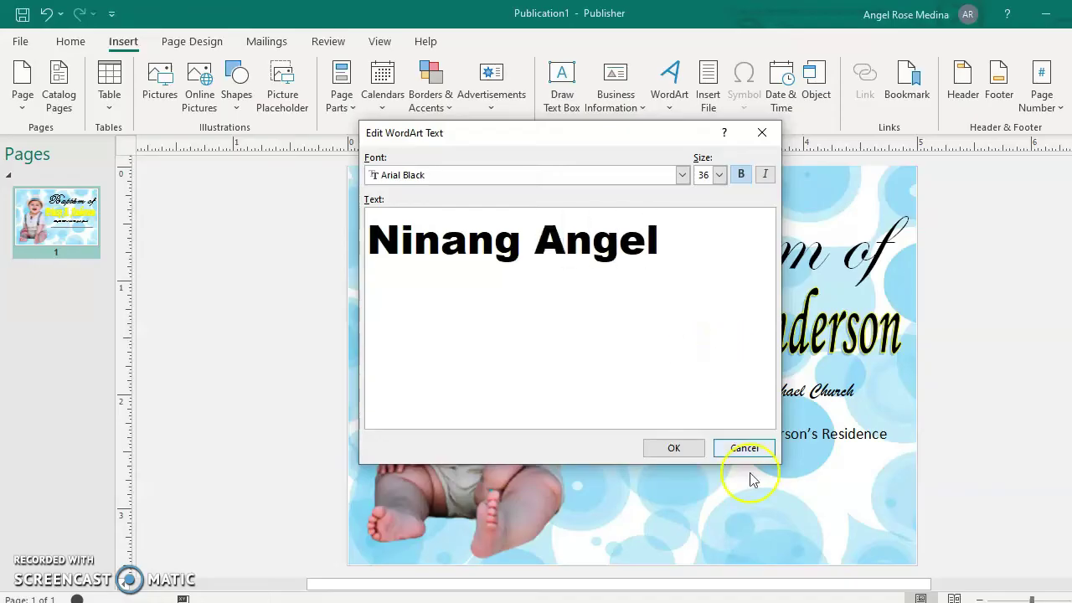
click(677, 447)
Size the Ninang Angel WordArt to 2.33 inches wide and place it below the Reception line.
click(675, 365)
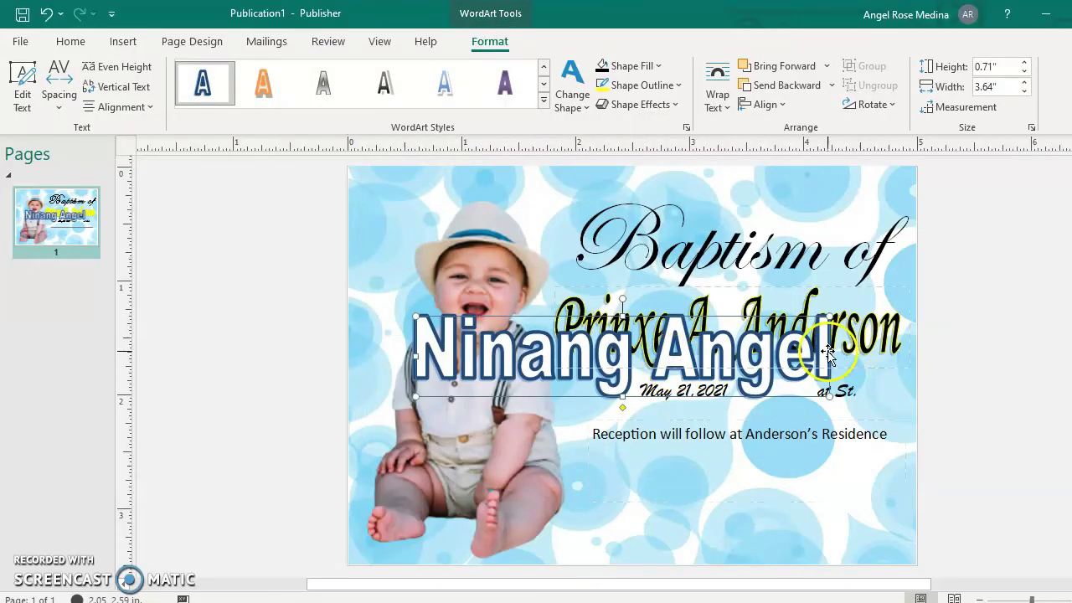
drag(828, 353, 641, 354)
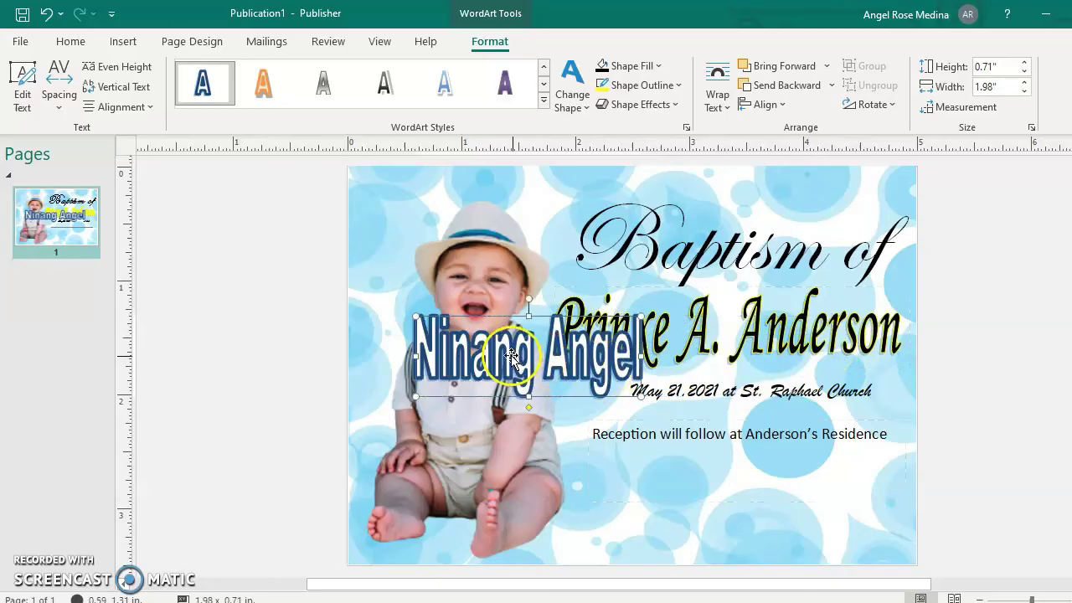
drag(492, 350, 668, 494)
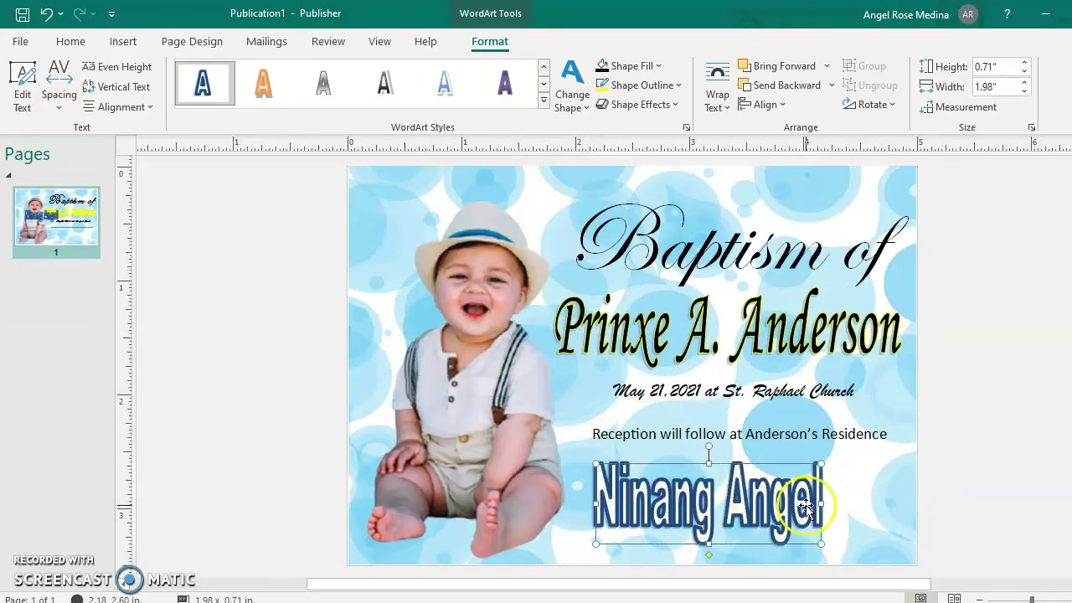
drag(840, 504, 878, 503)
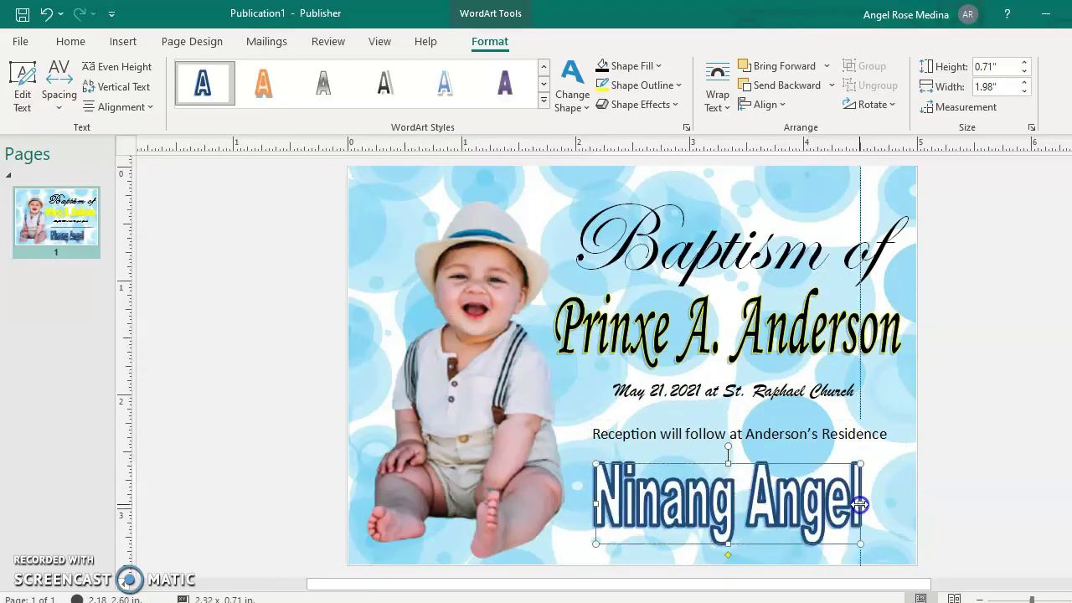
mouse_move(704, 504)
mouse_down()
mouse_move(685, 492)
mouse_move(717, 494)
mouse_up()
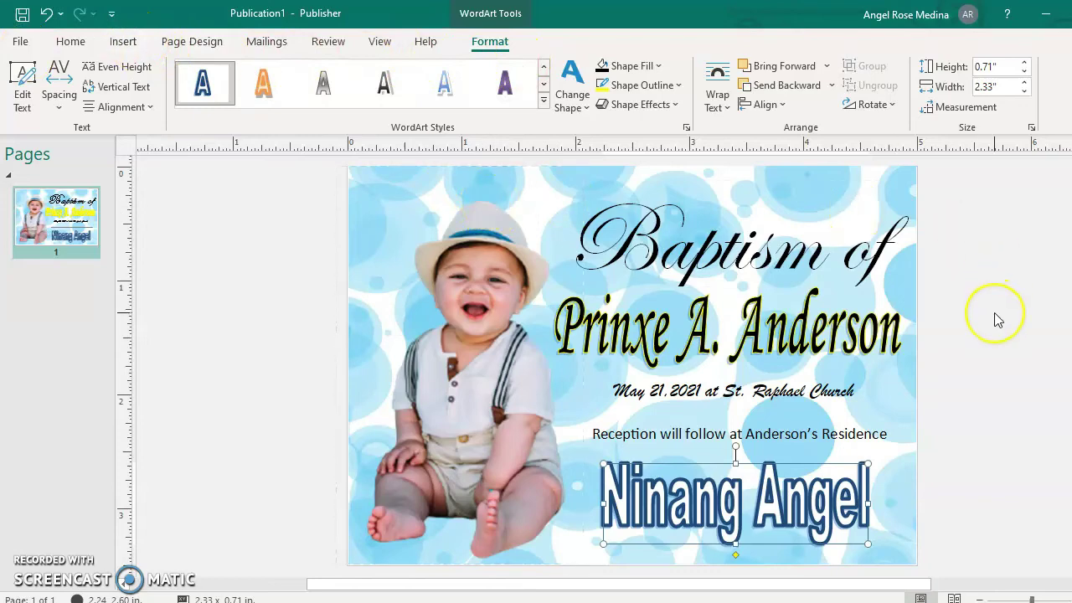
Nudge the 'Baptism of' title box slightly to the left.
scroll(996, 319, up, 1)
scroll(996, 320, down, 1)
click(775, 268)
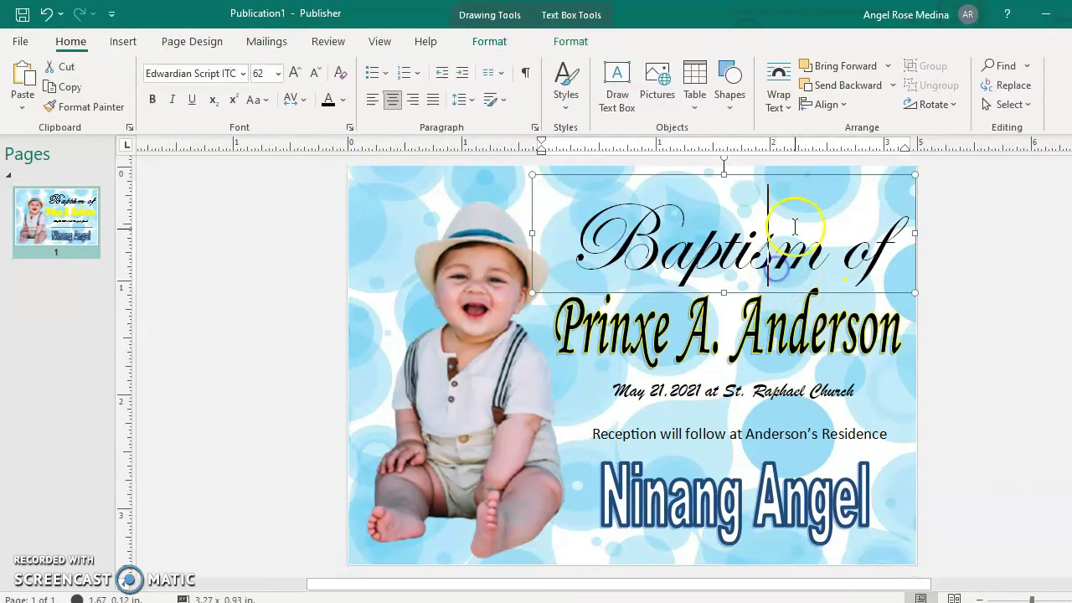
click(788, 180)
key(Left)
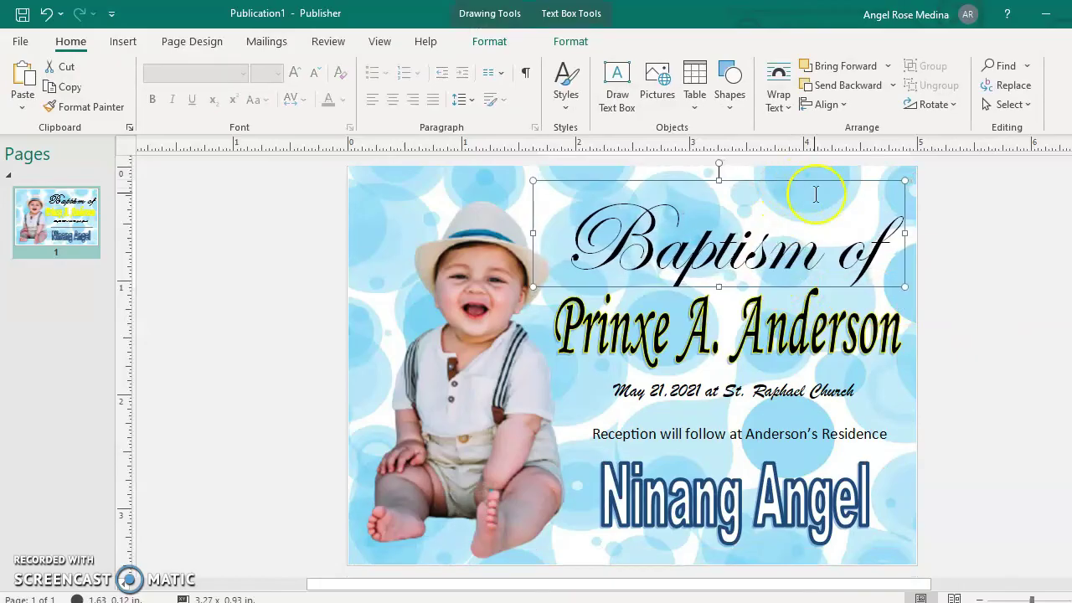
click(955, 368)
Switch the Ninang Angel WordArt's font from Arial Black to Brush Script Std.
click(794, 510)
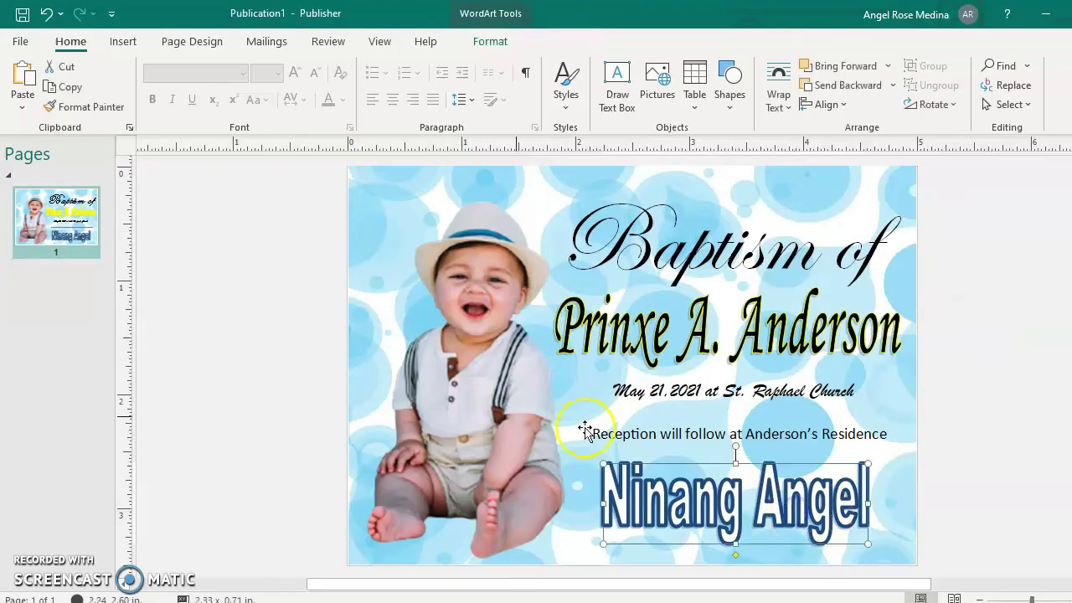
click(490, 41)
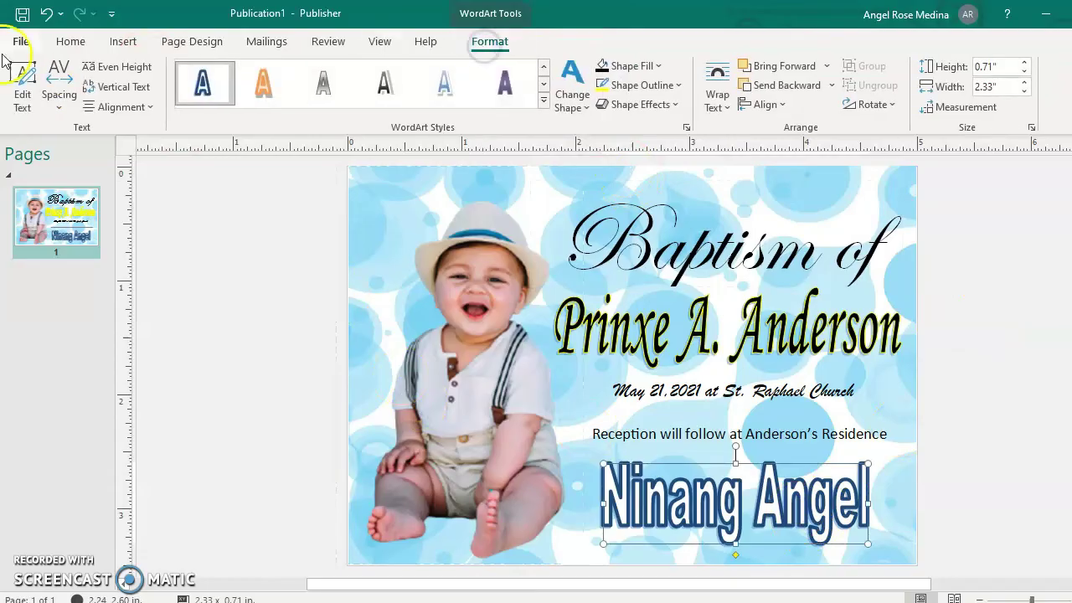
click(23, 83)
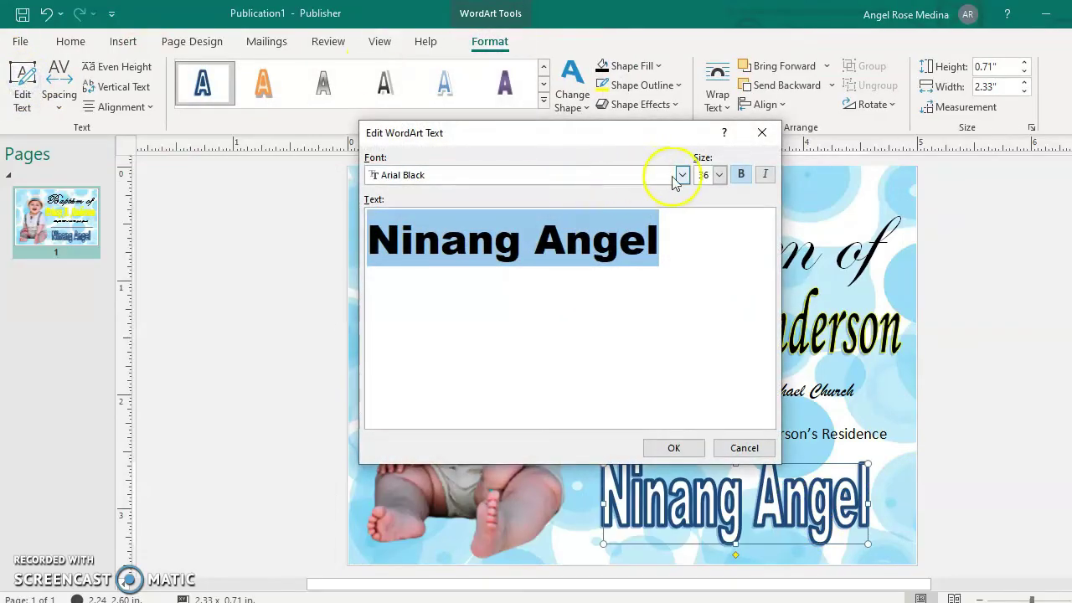
click(682, 176)
scroll(553, 219, down, 2)
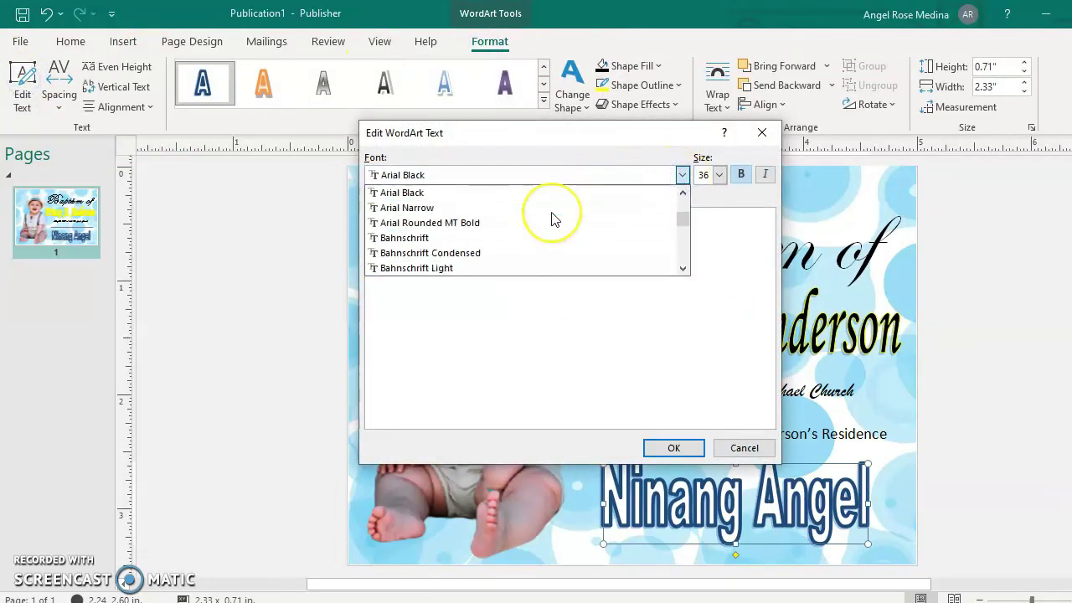
scroll(553, 219, up, 3)
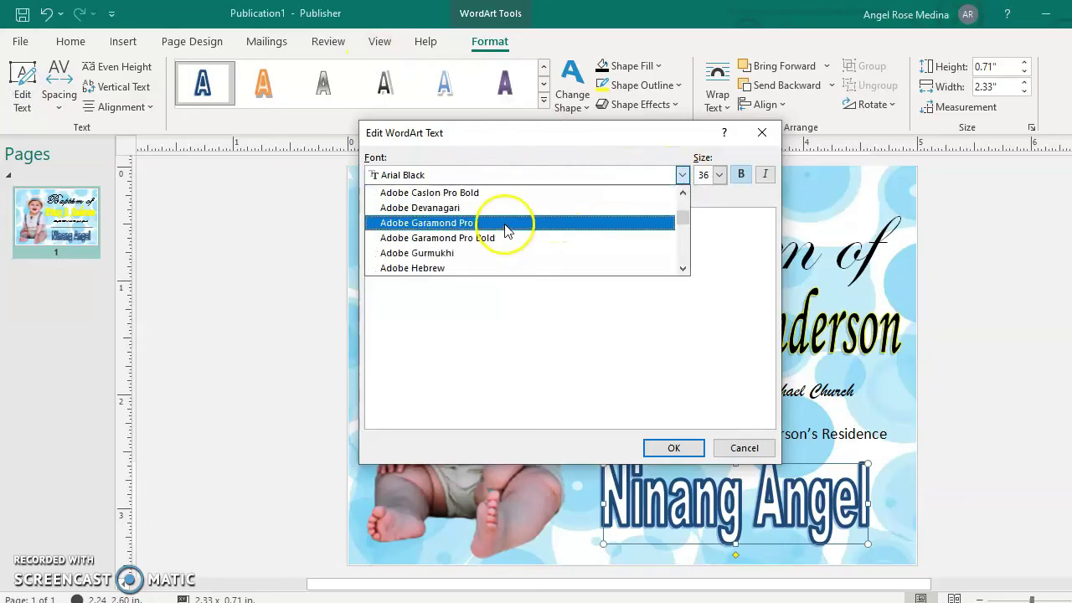
scroll(540, 194, down, 1)
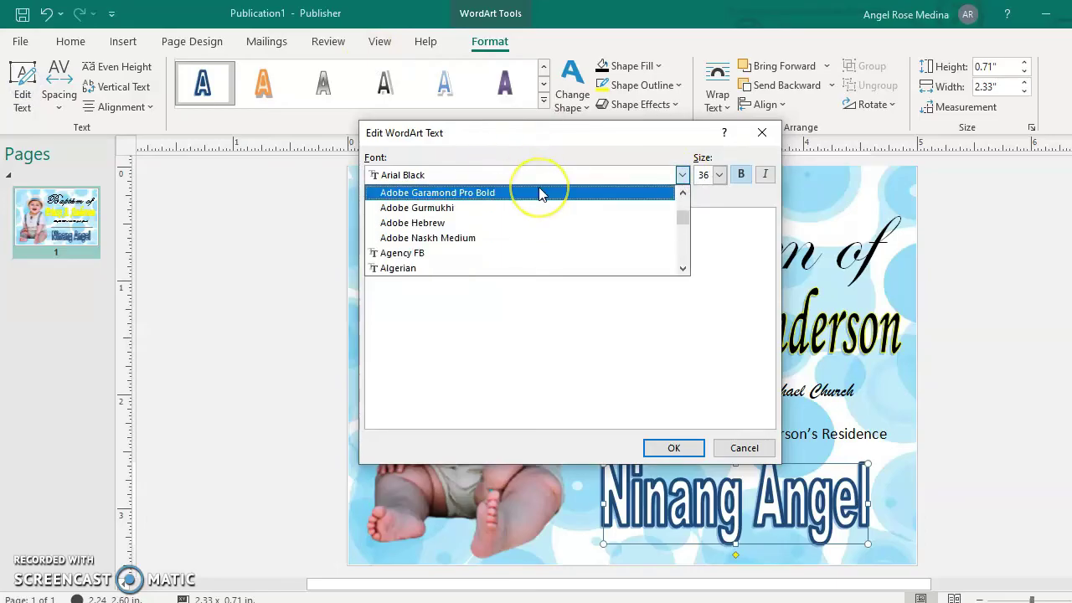
scroll(581, 229, down, 8)
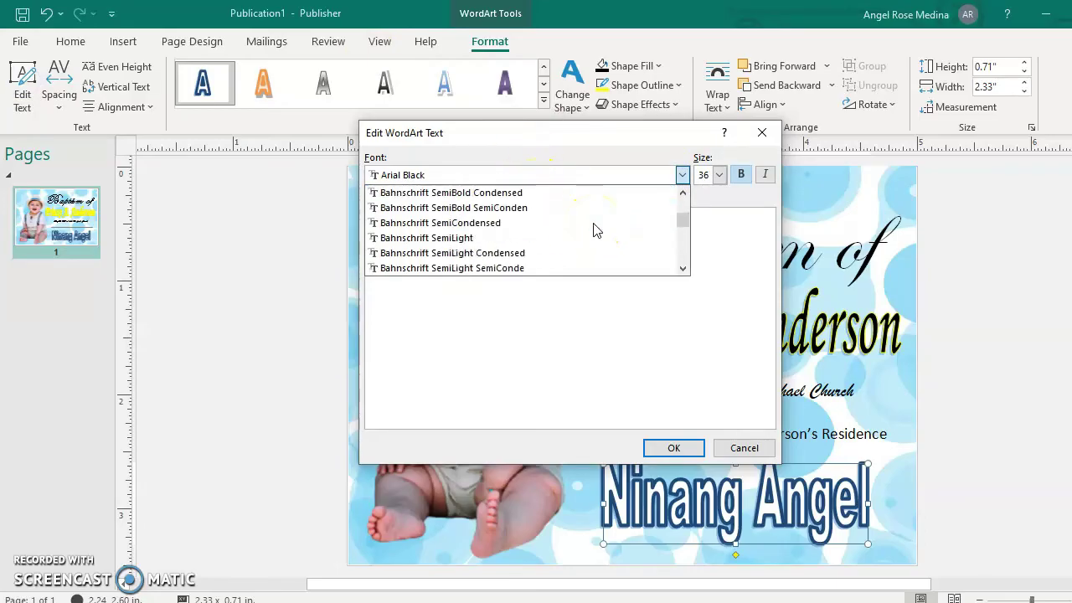
scroll(593, 229, down, 10)
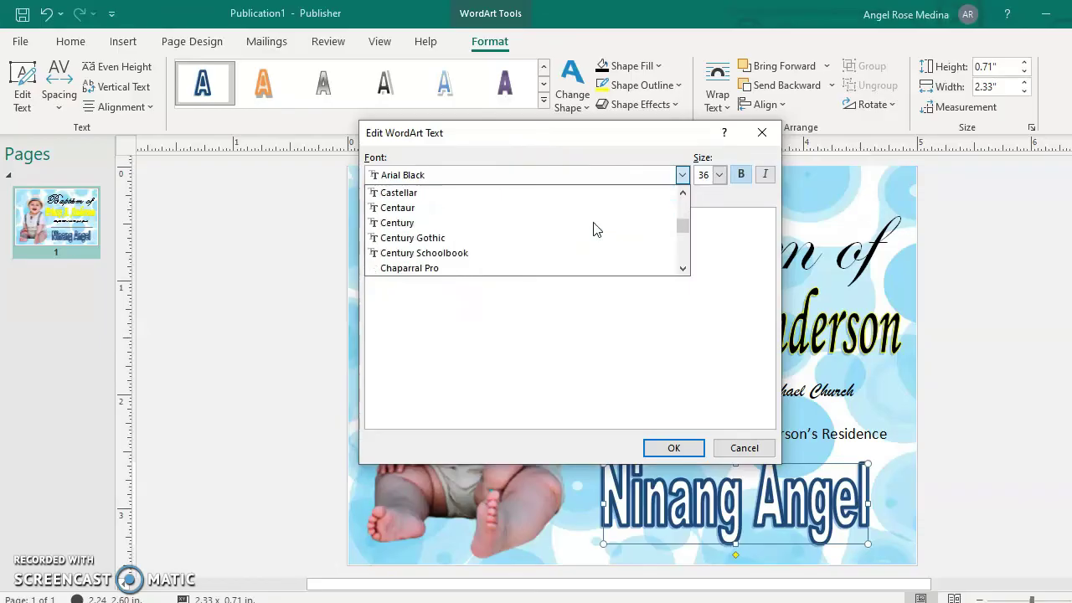
scroll(593, 229, down, 1)
scroll(593, 230, up, 2)
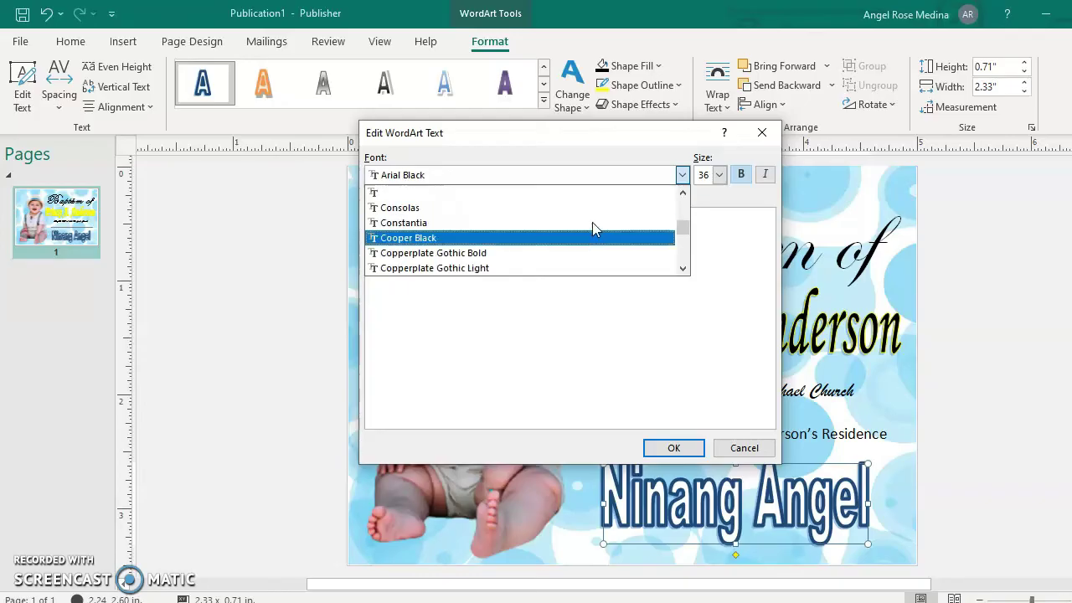
scroll(593, 230, down, 1)
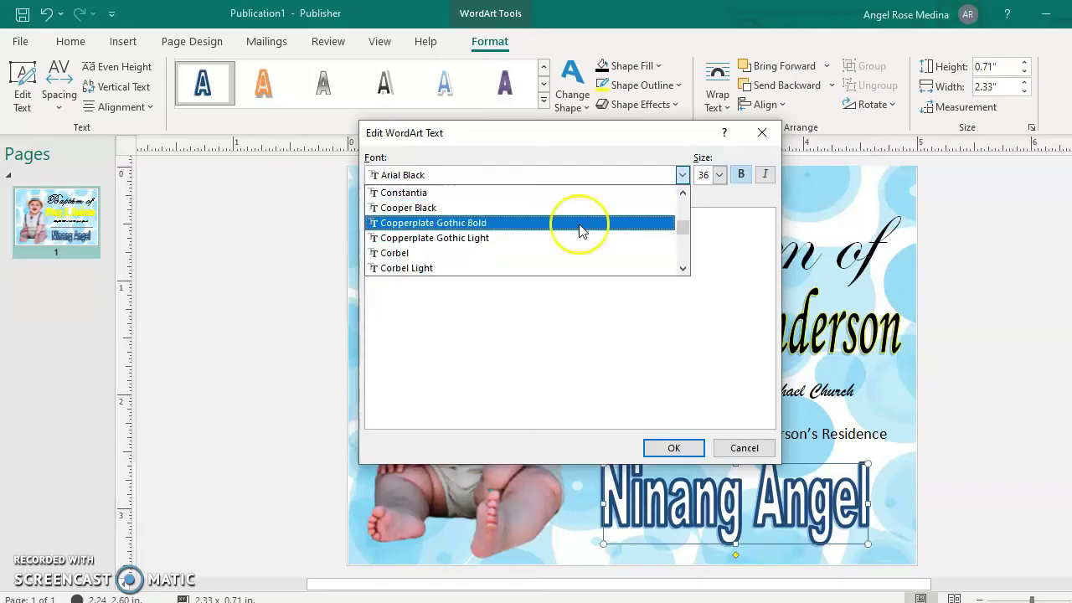
scroll(552, 228, up, 4)
scroll(521, 231, up, 4)
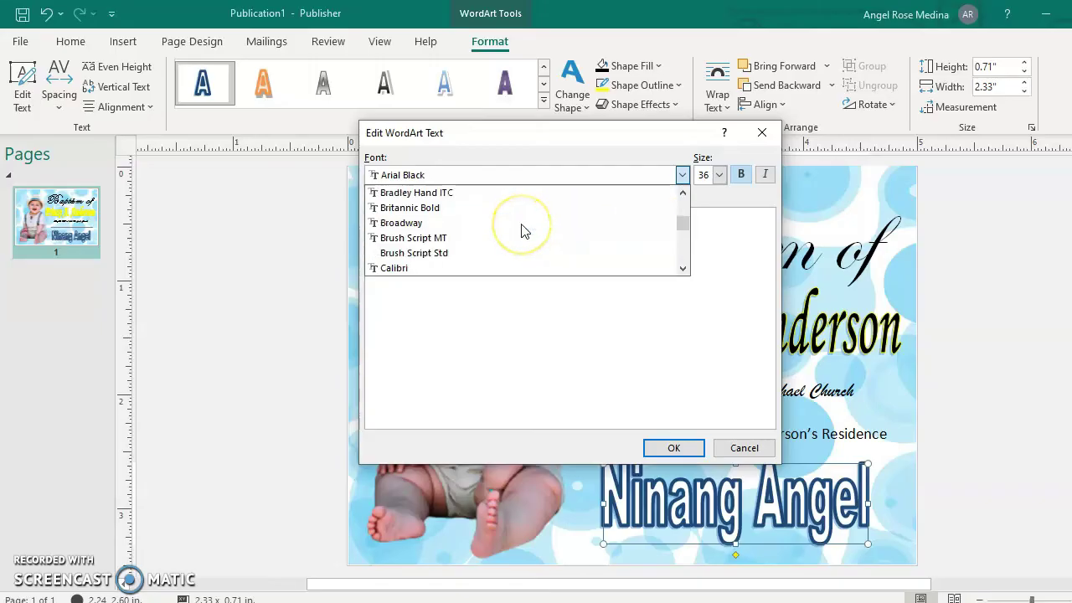
click(450, 253)
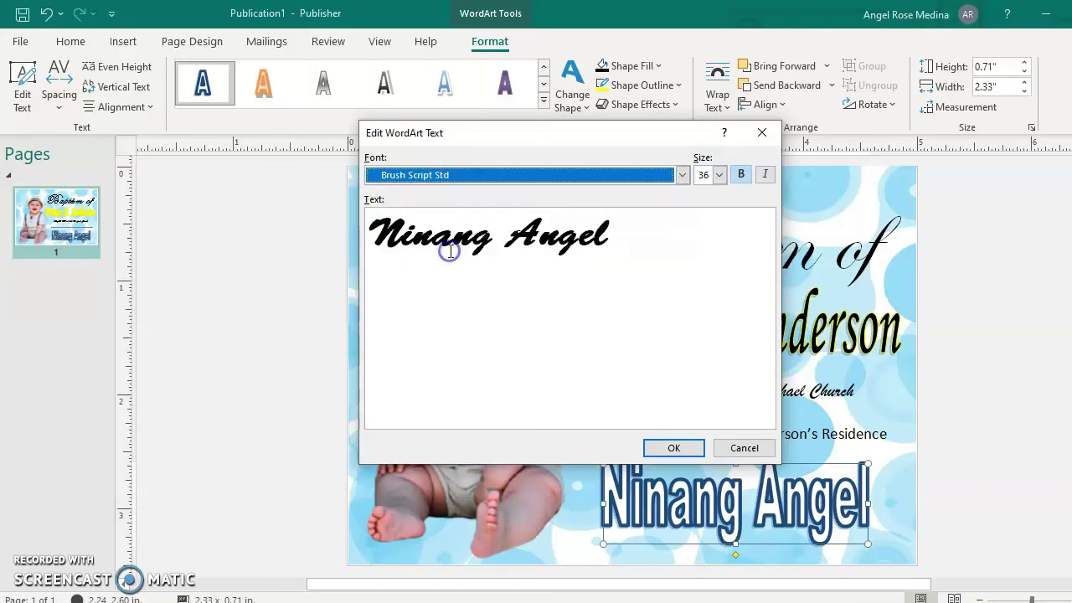
click(673, 448)
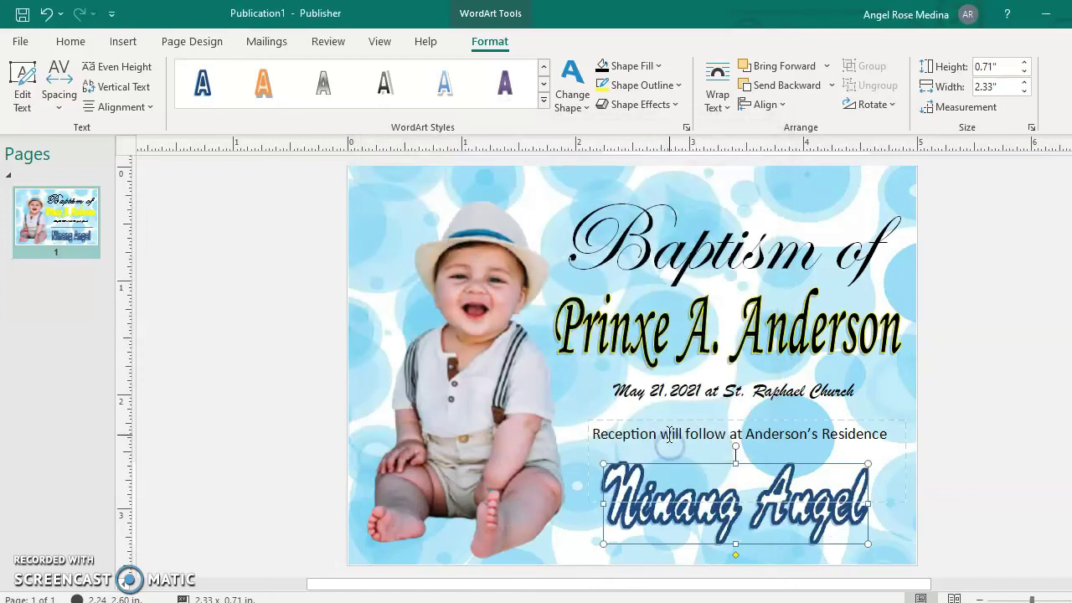
Thin the Ninang Angel outline to ¼ pt and fill its letters black.
click(649, 85)
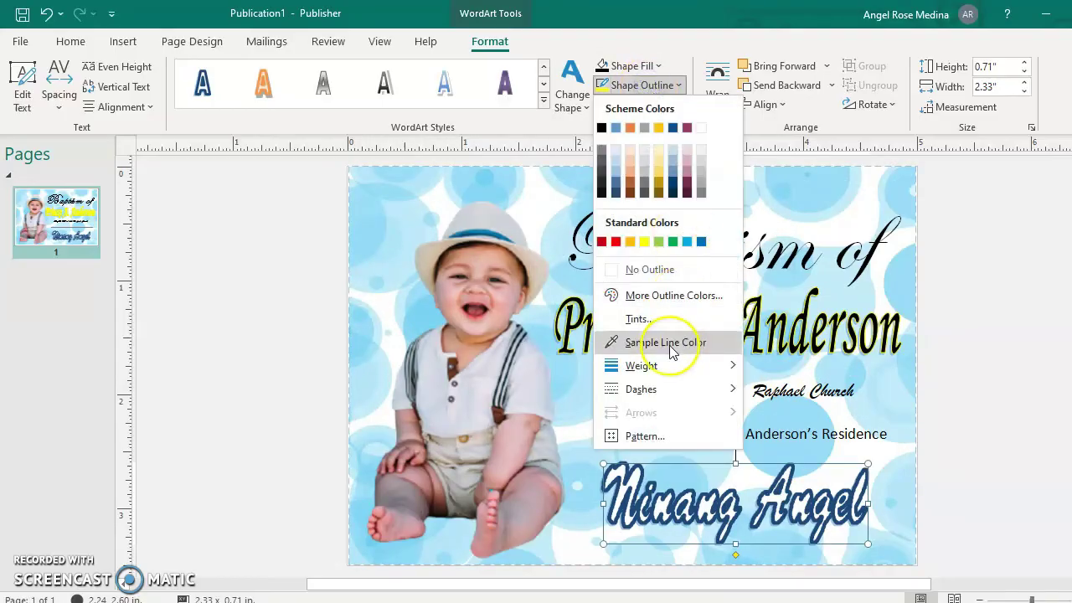
mouse_move(674, 367)
click(798, 369)
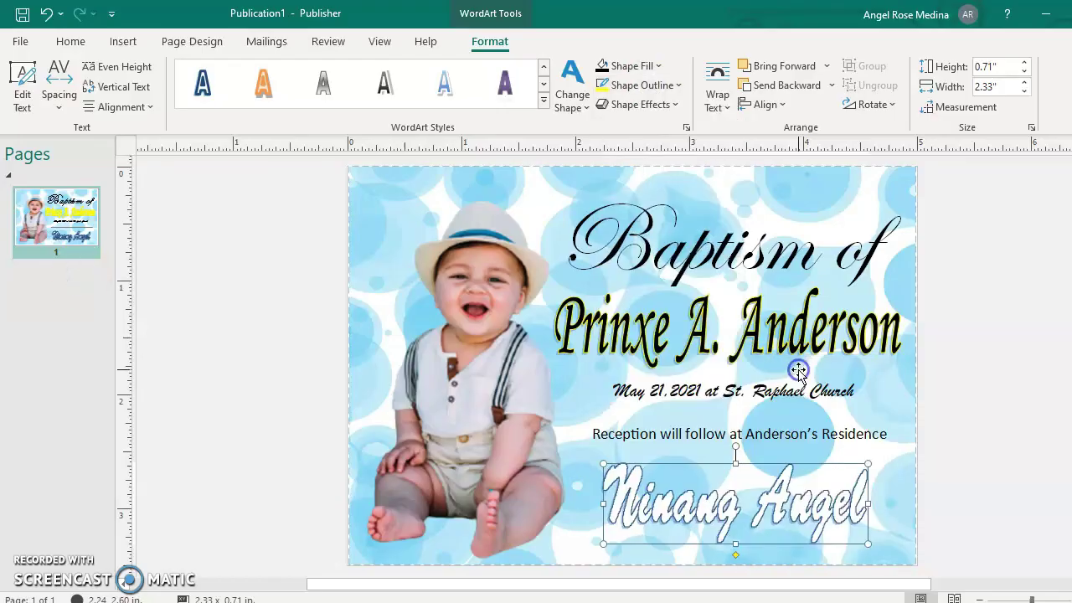
click(658, 173)
click(658, 67)
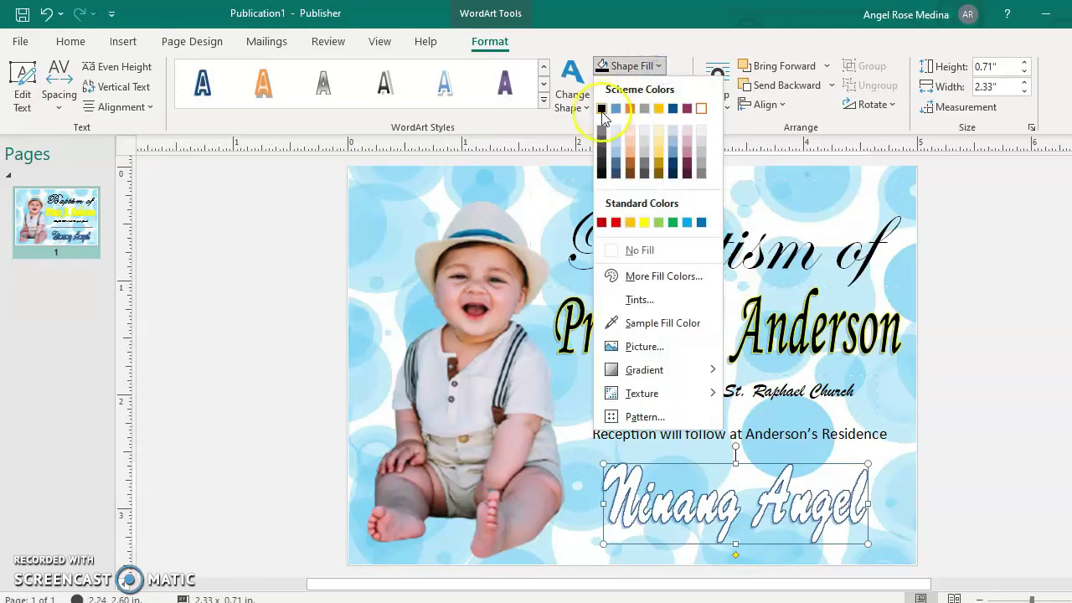
click(601, 109)
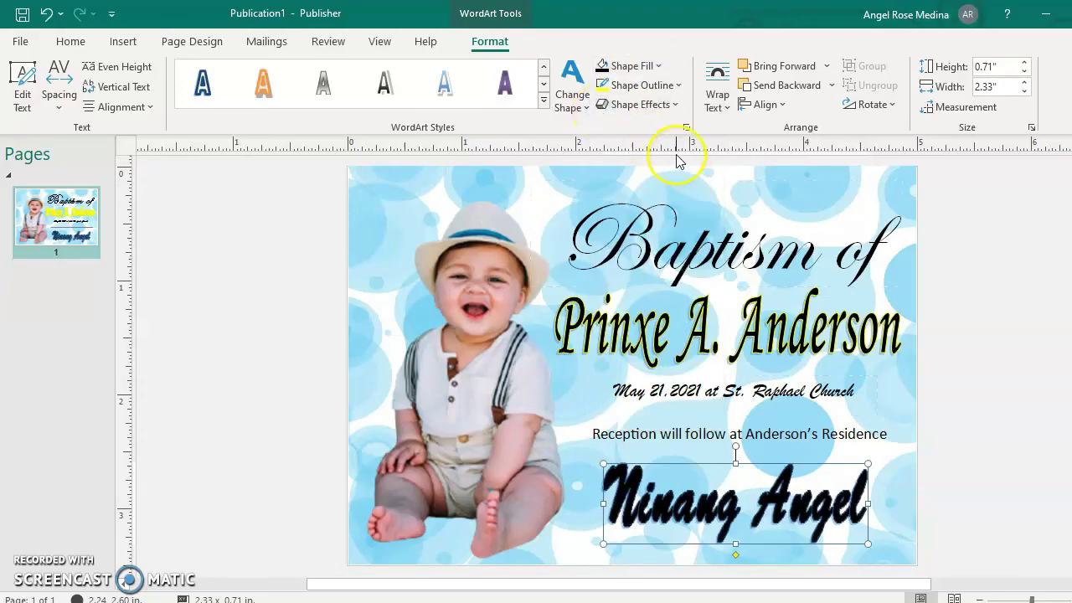
Remove the outline from the Ninang Angel letters.
click(679, 85)
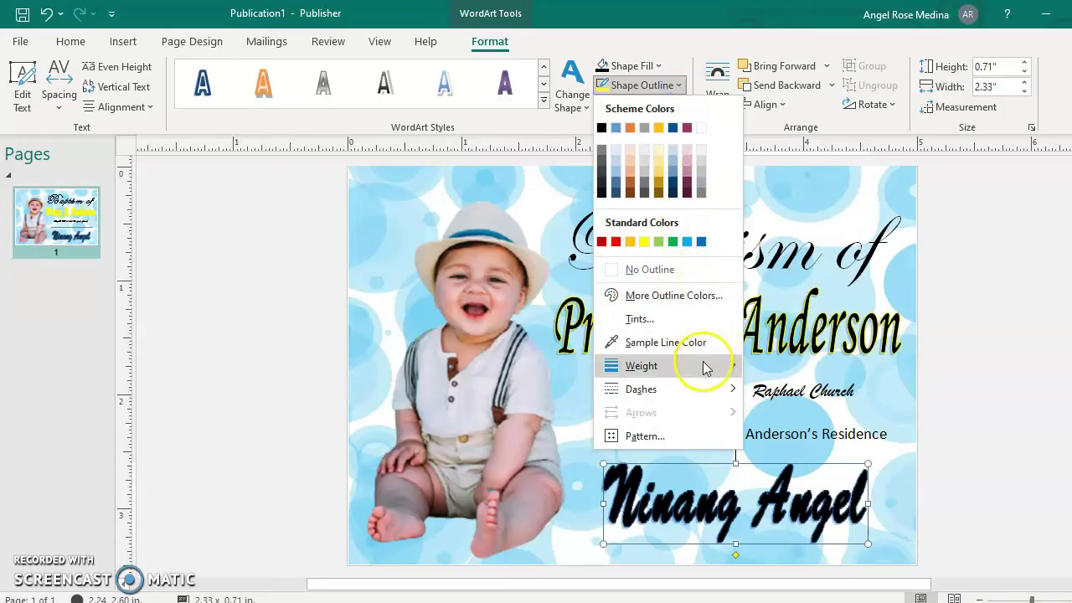
mouse_move(704, 370)
click(633, 270)
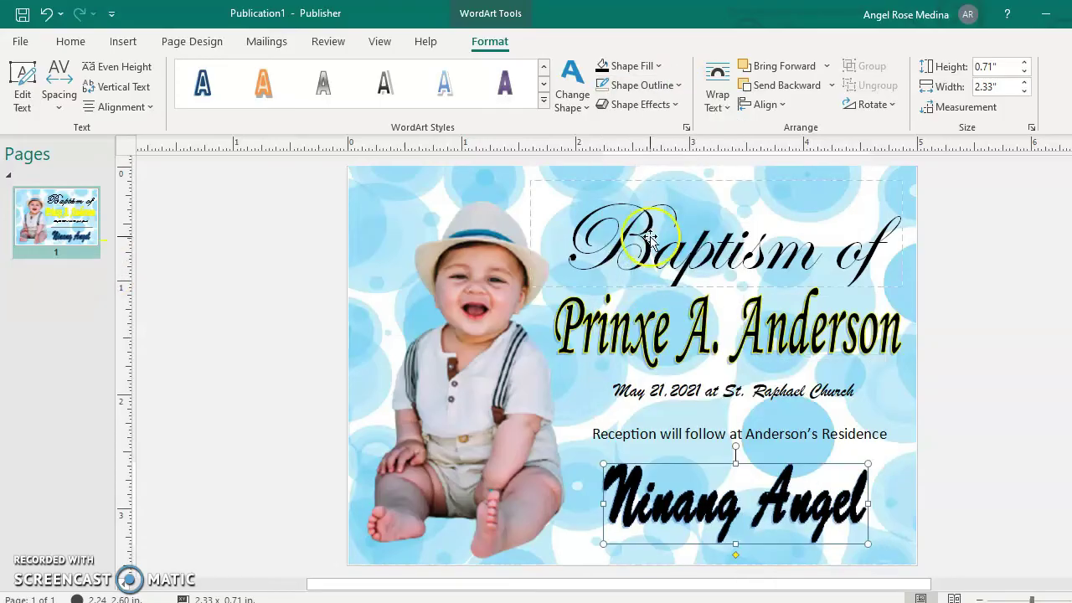
click(645, 86)
mouse_move(654, 362)
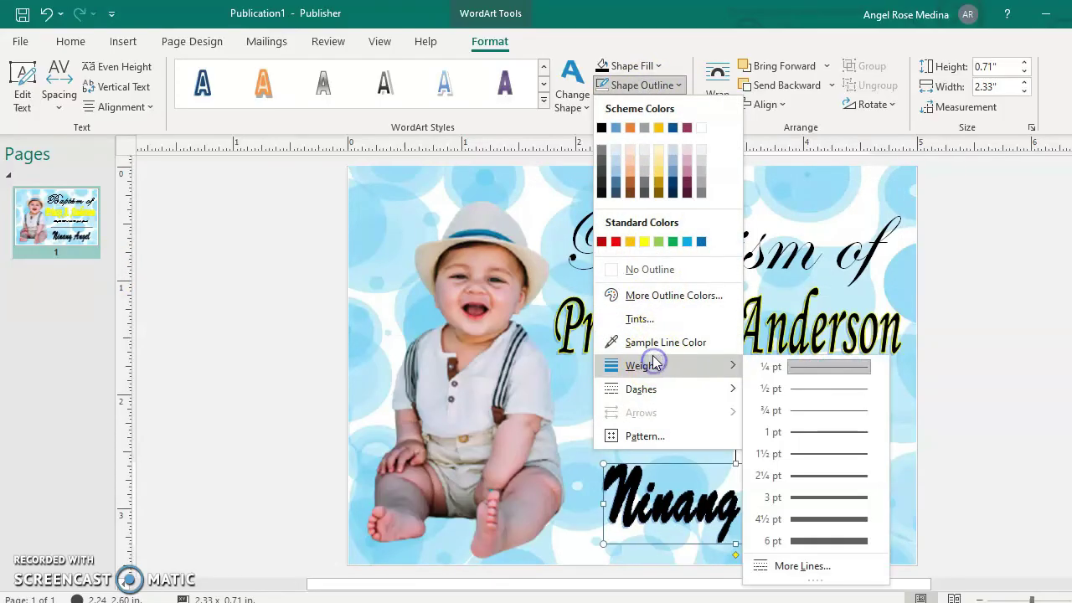
click(649, 83)
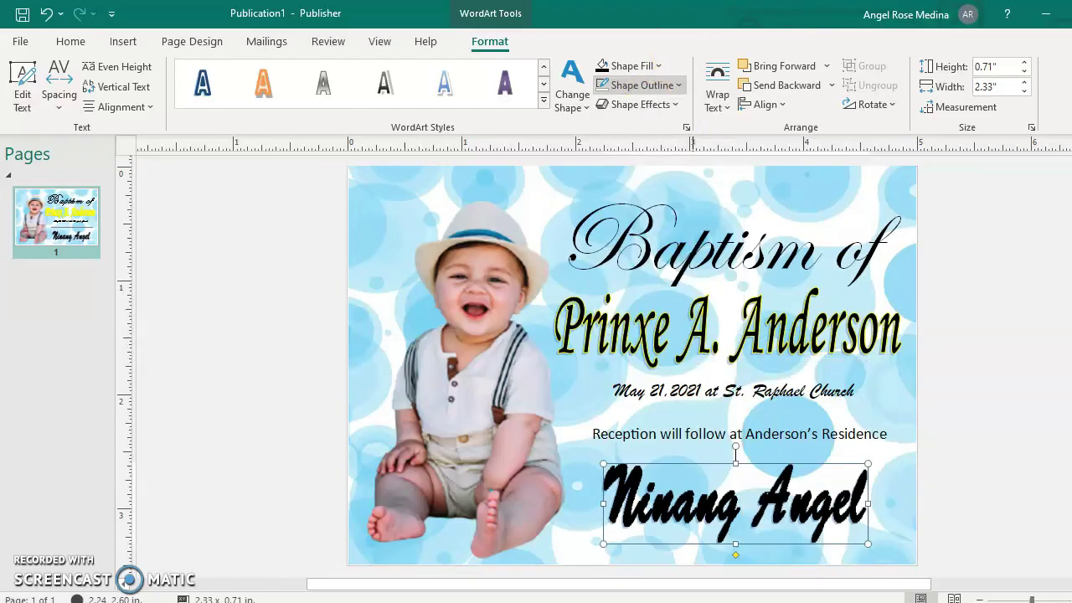
Add a yellow glow effect around the Ninang Angel text.
click(672, 103)
mouse_move(691, 223)
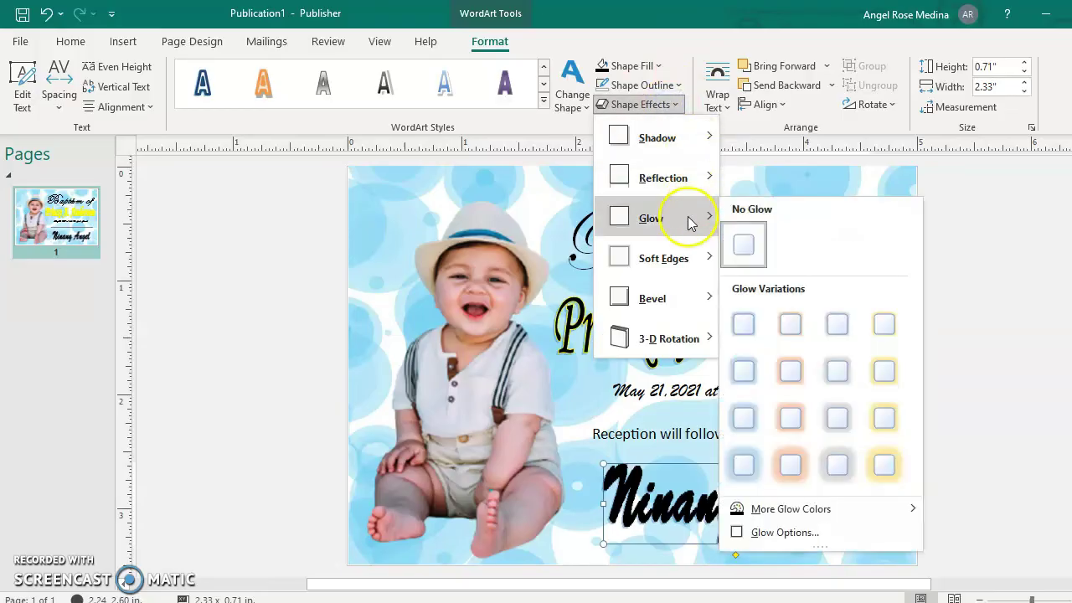
click(886, 327)
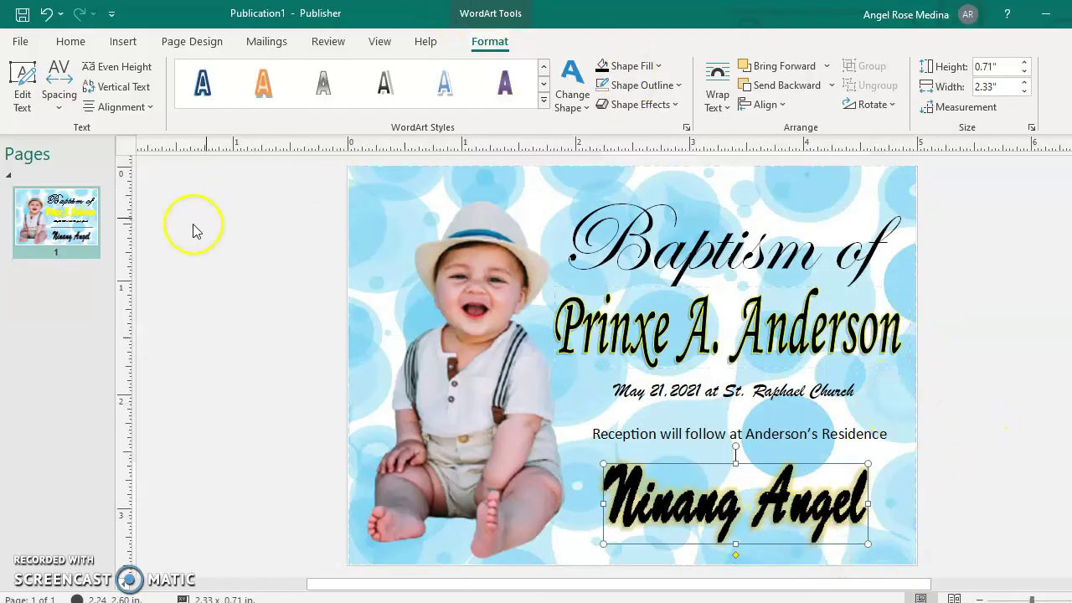
click(1043, 469)
click(777, 511)
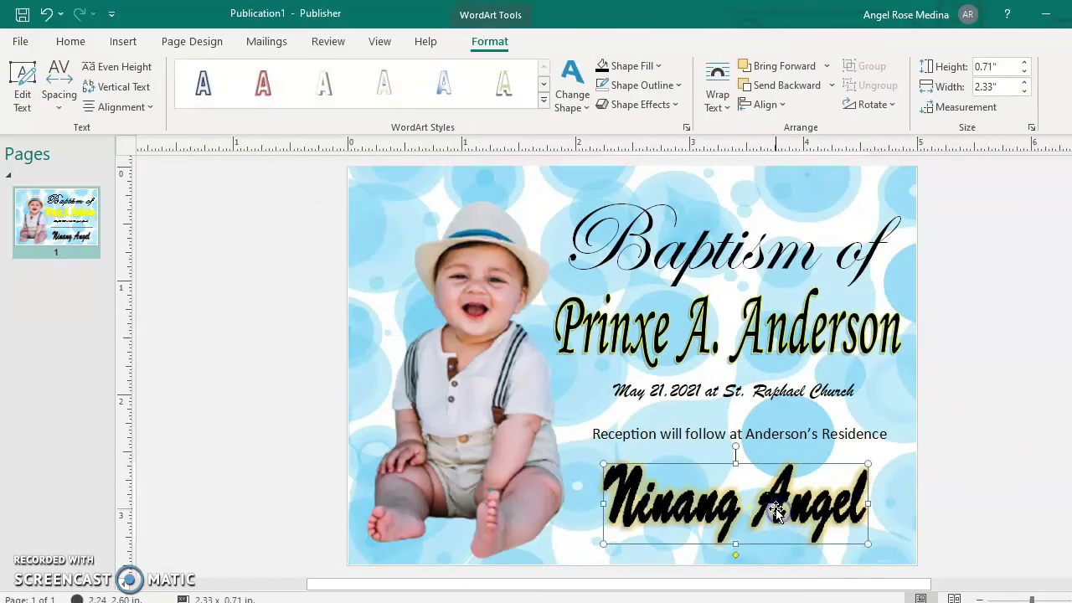
Change the Ninang Angel WordArt font to Brush Script MT, then reselect the WordArt.
click(23, 83)
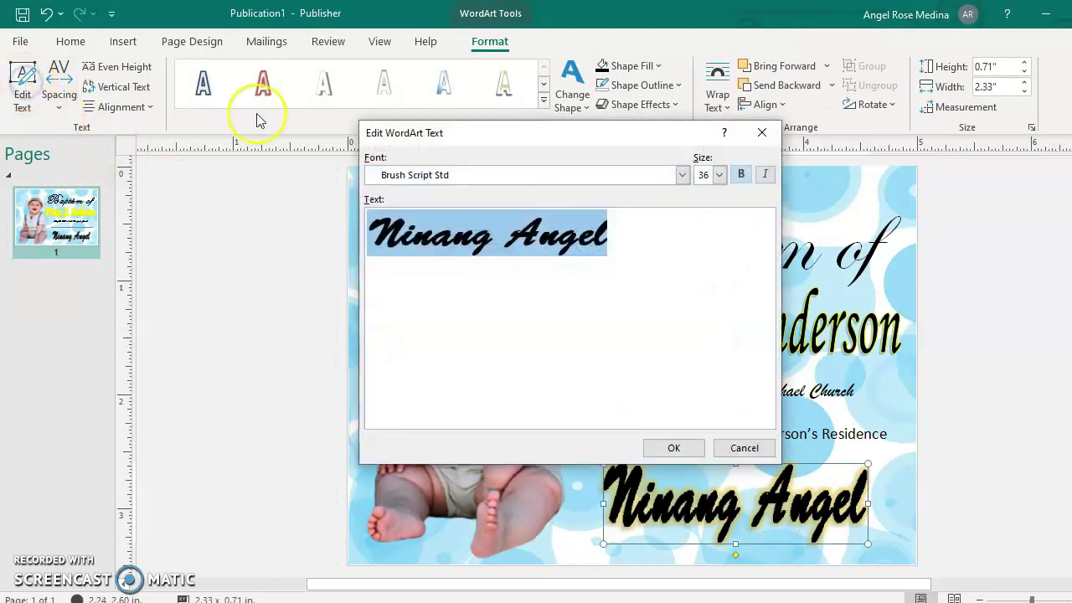
click(683, 175)
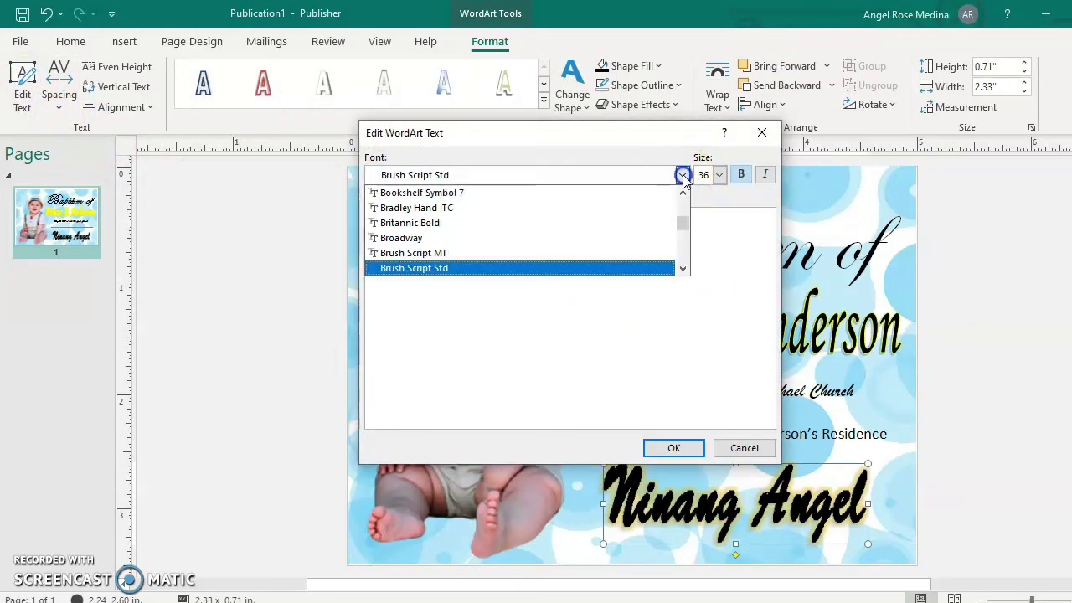
click(469, 254)
click(672, 448)
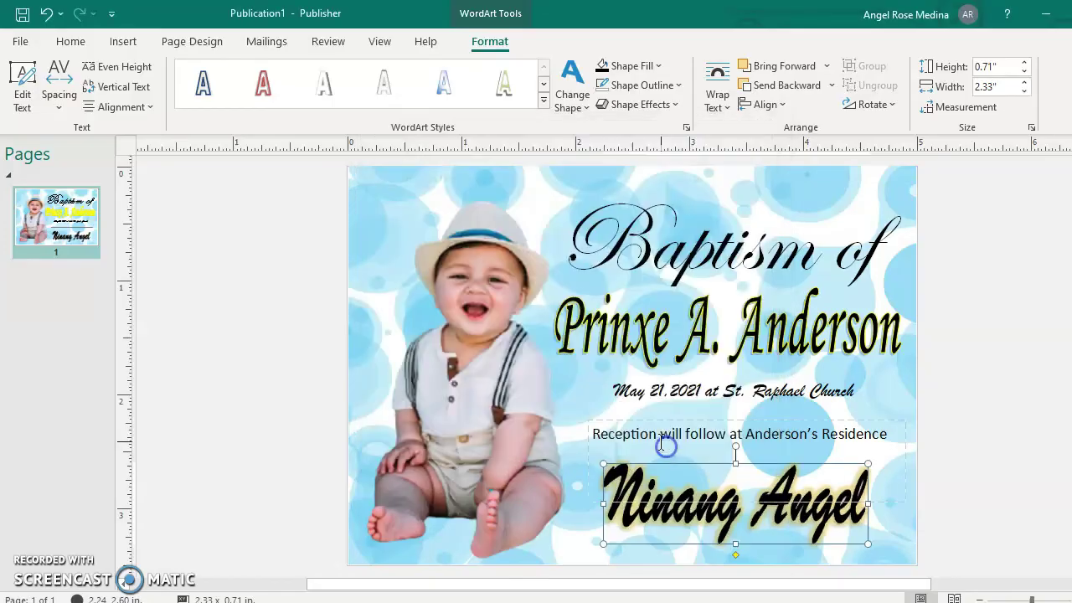
click(761, 538)
click(773, 509)
click(862, 531)
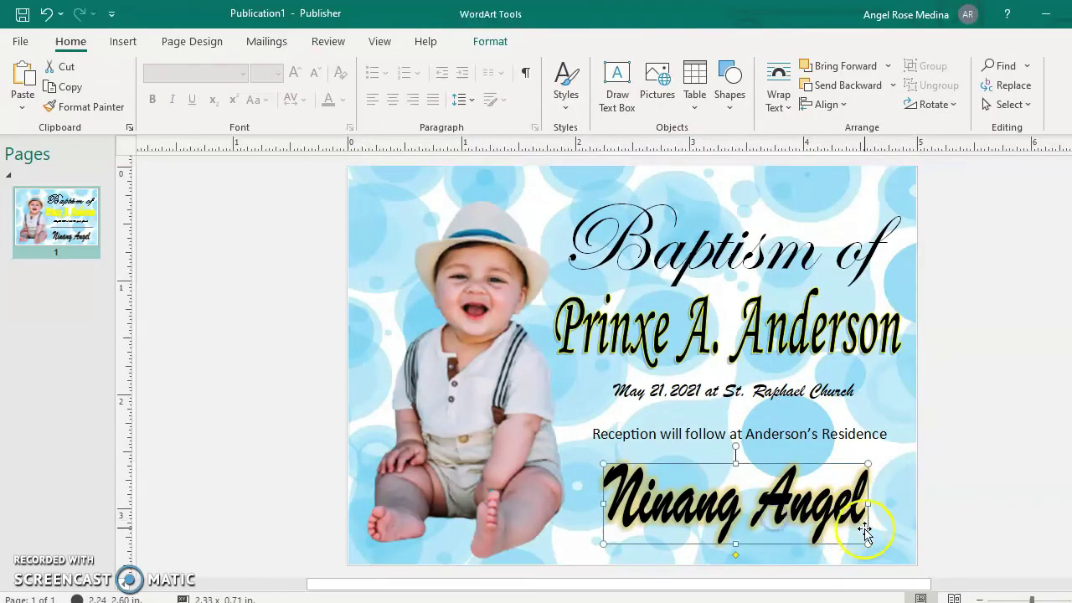
Resize the Ninang Angel WordArt to about 2.01 × 0.44 inches and move it to the page bottom.
drag(865, 544, 831, 513)
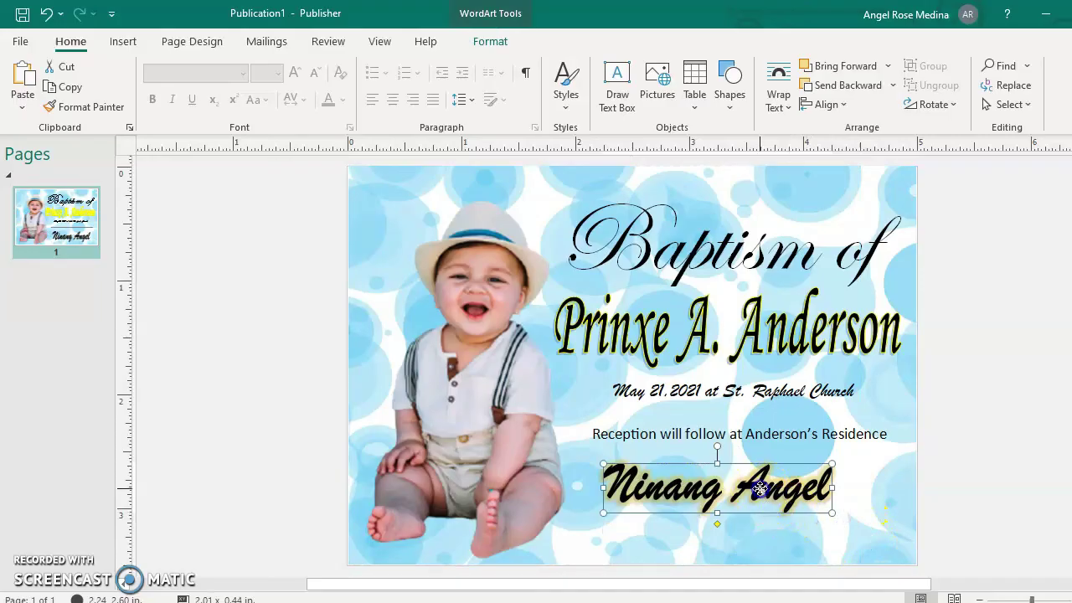
drag(760, 487, 790, 510)
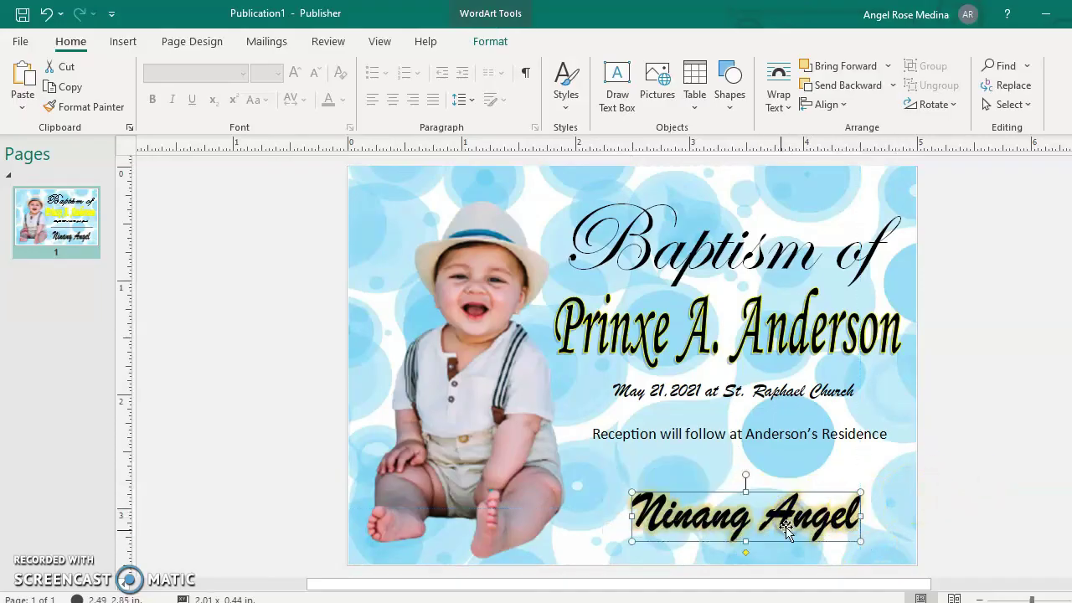
drag(680, 513, 673, 518)
click(972, 495)
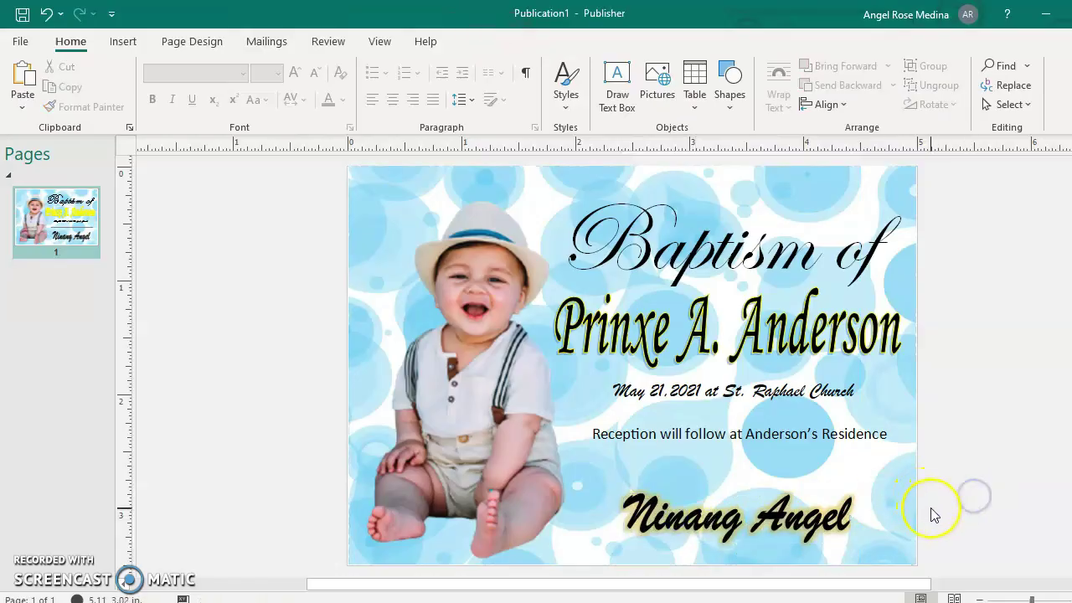
scroll(936, 514, up, 3)
scroll(936, 513, down, 3)
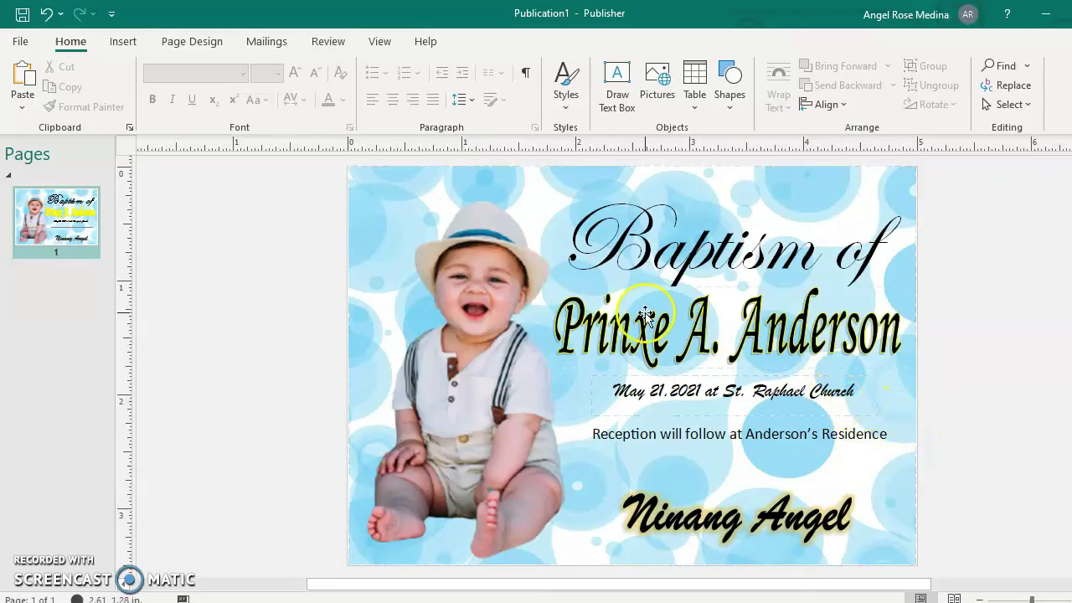
Save the publication to the Desktop as Binyag.pub.
click(20, 41)
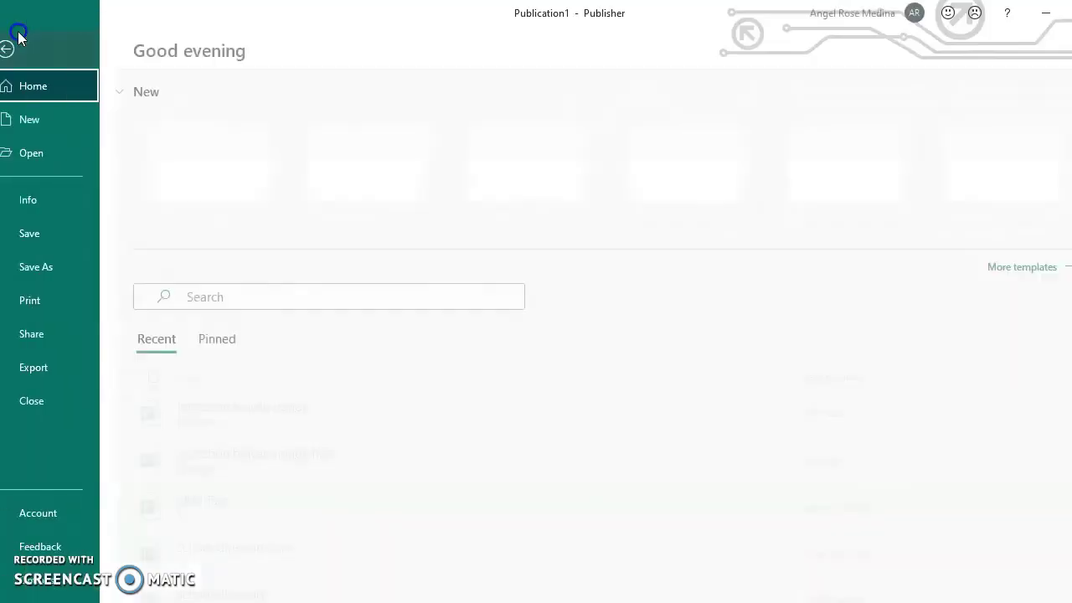
click(56, 270)
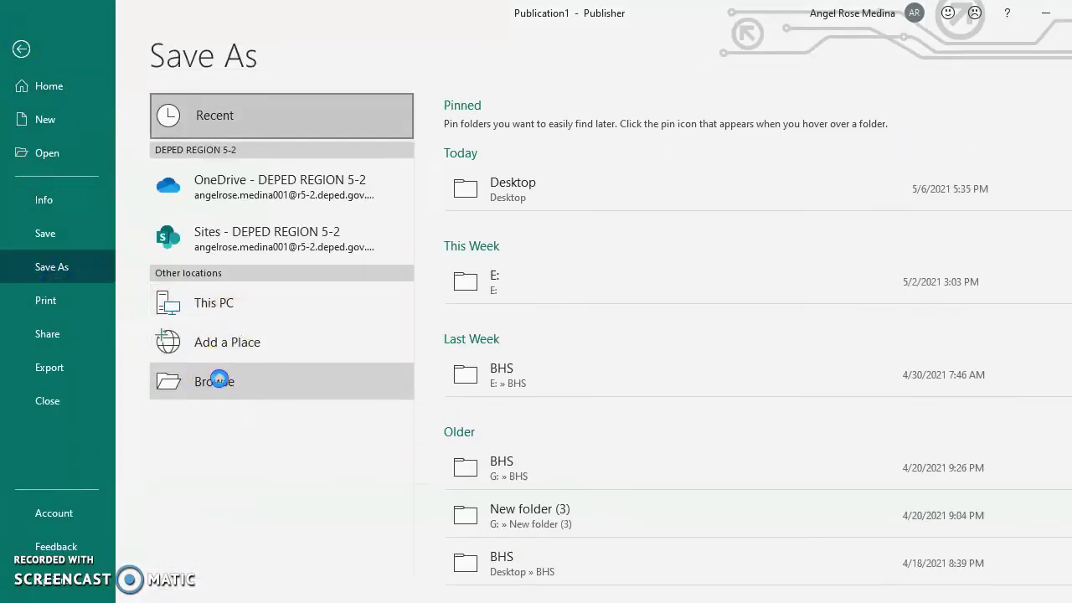
click(219, 373)
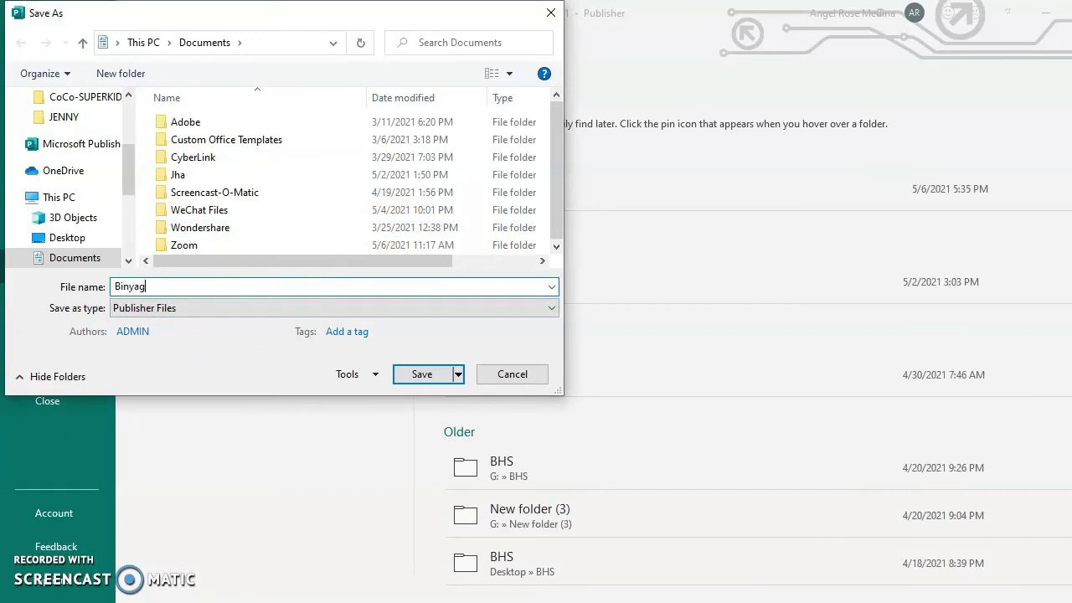
scroll(130, 170, up, 3)
click(67, 129)
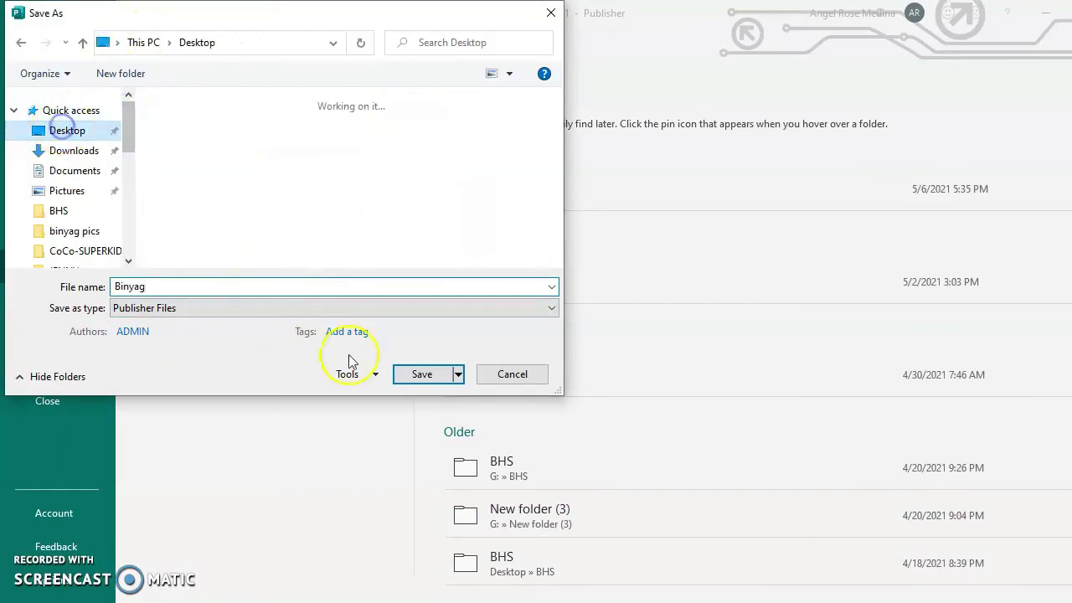
click(417, 374)
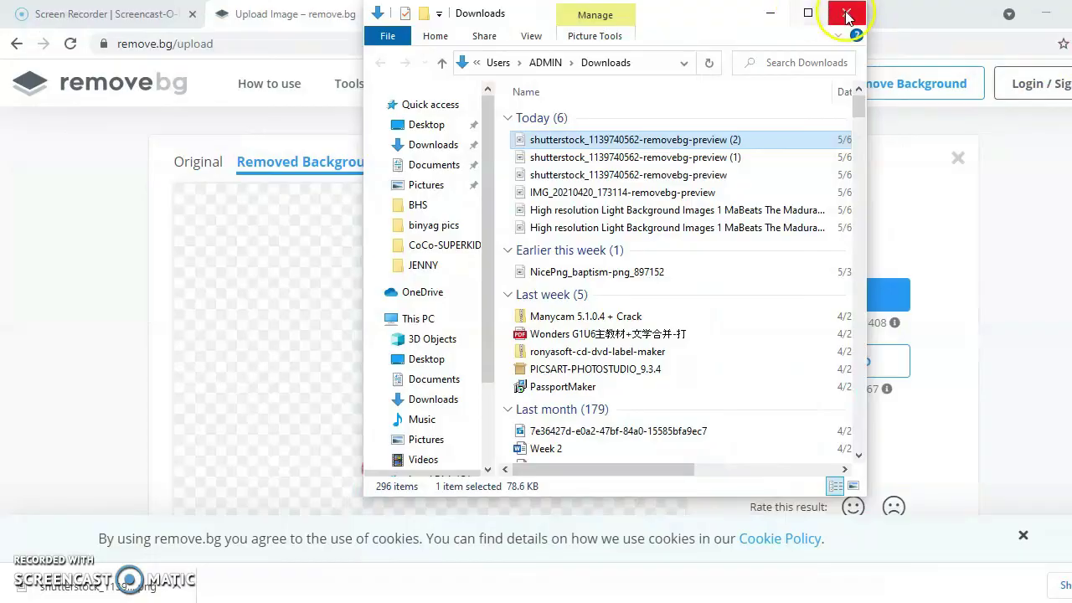
Close the leftover file dialog, minimize the browser, and close File Explorer.
click(844, 12)
click(1039, 15)
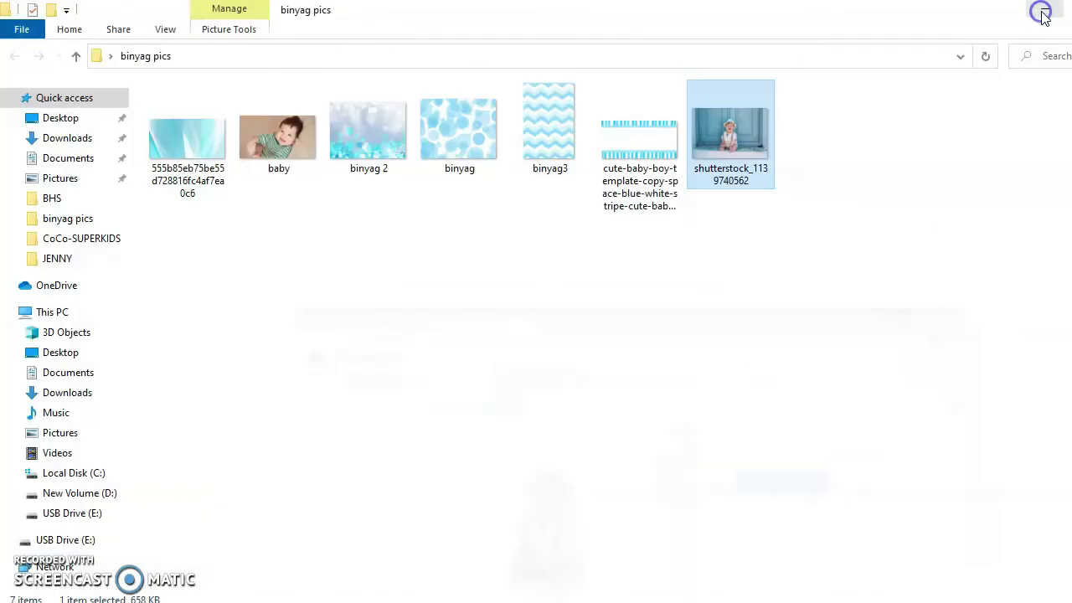
click(1042, 15)
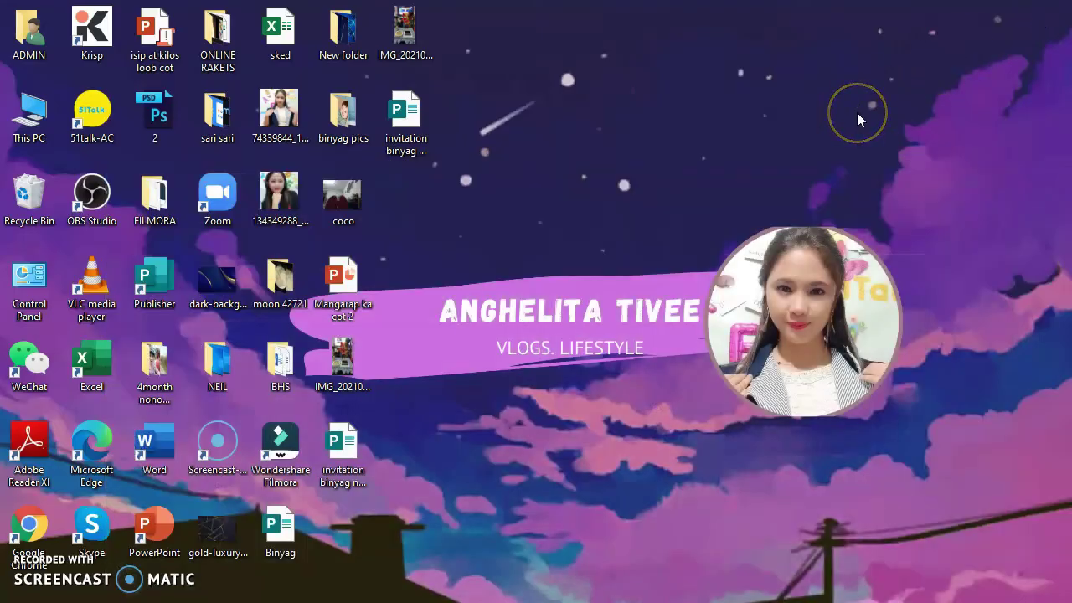